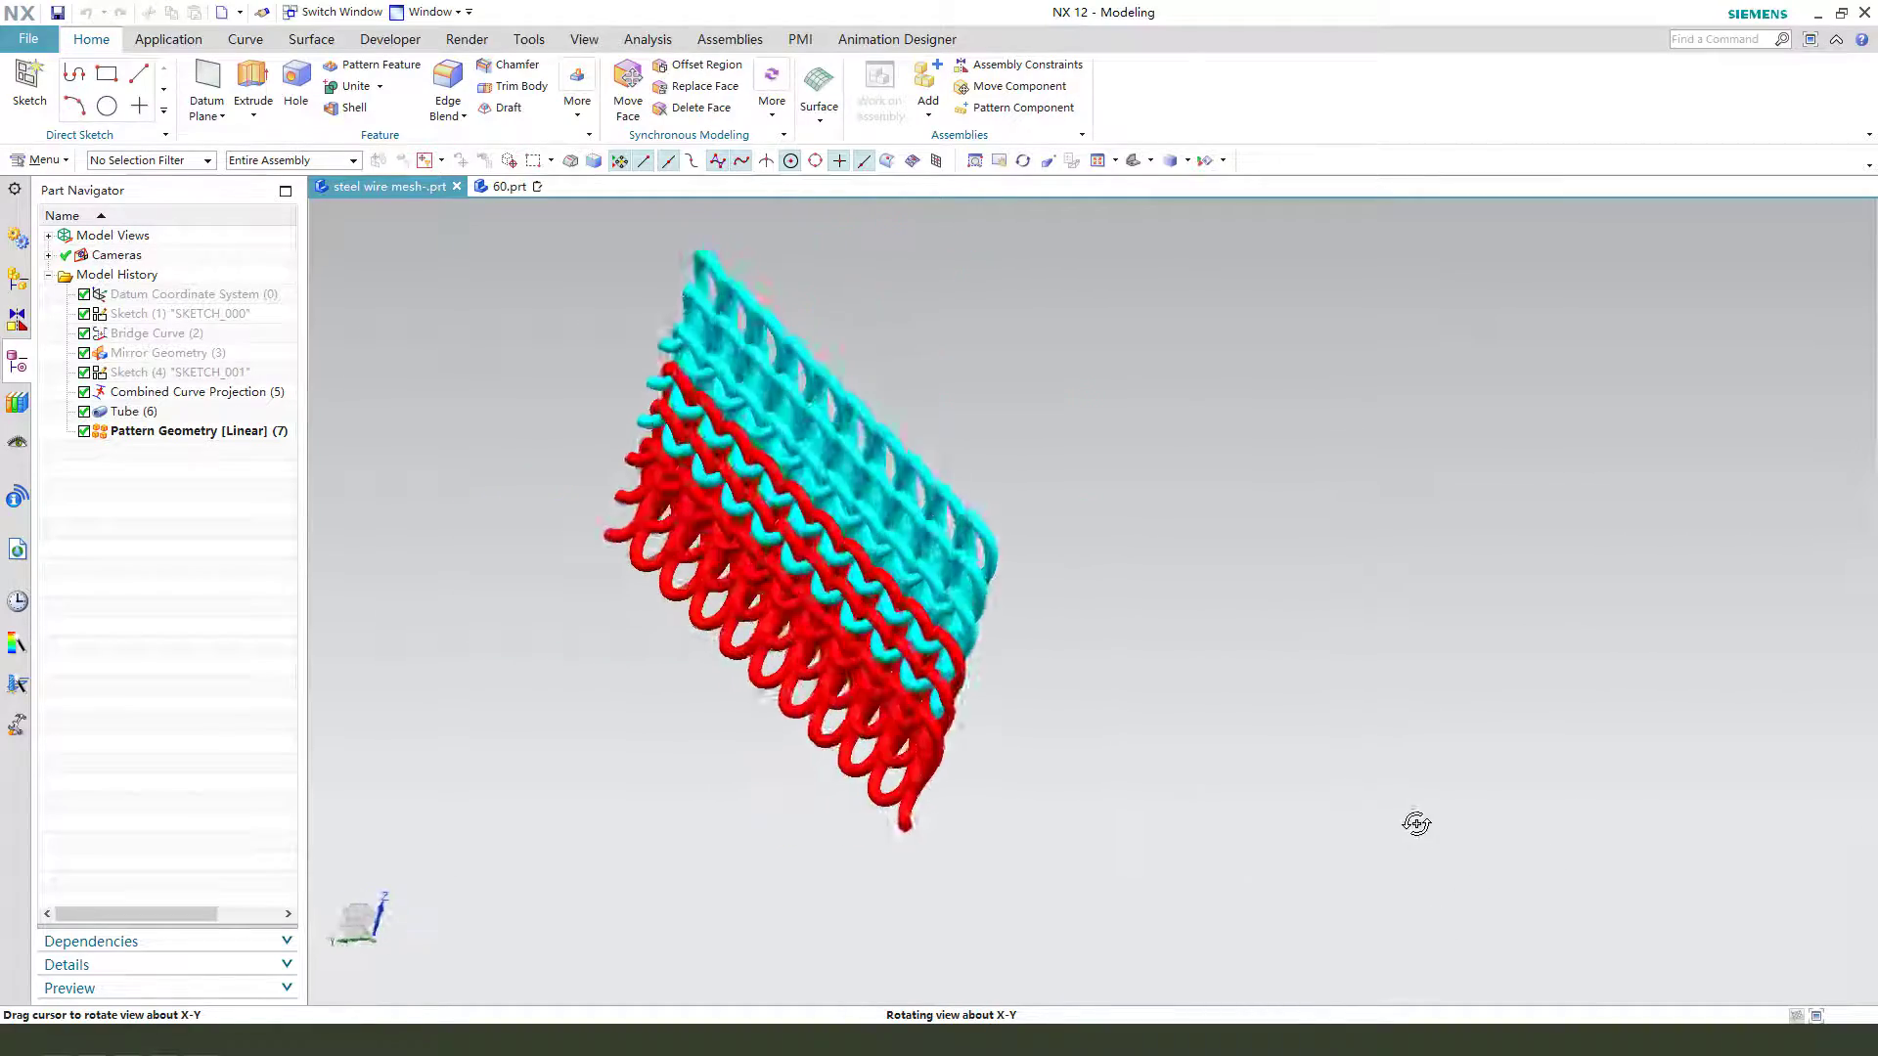
Inspect the finished steel wire mesh model from several angles
drag(1479, 711, 1435, 607)
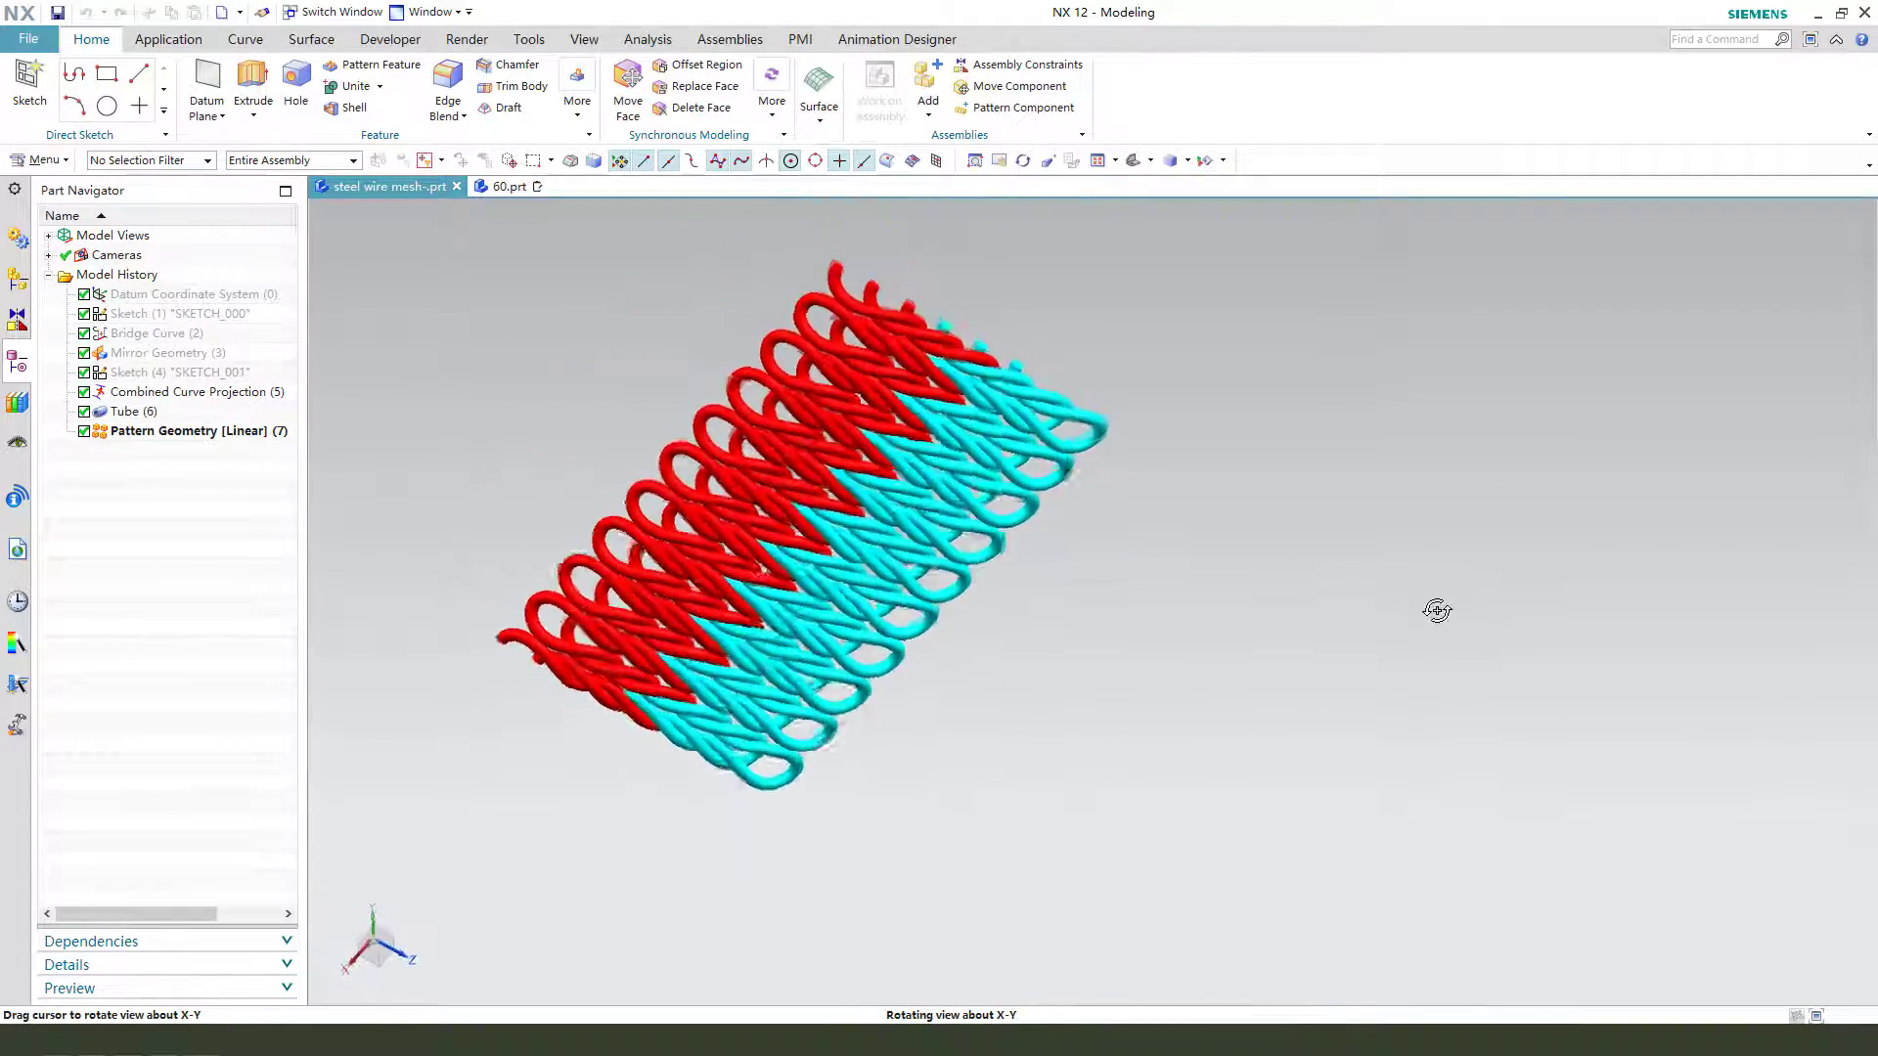
drag(1468, 707, 1479, 763)
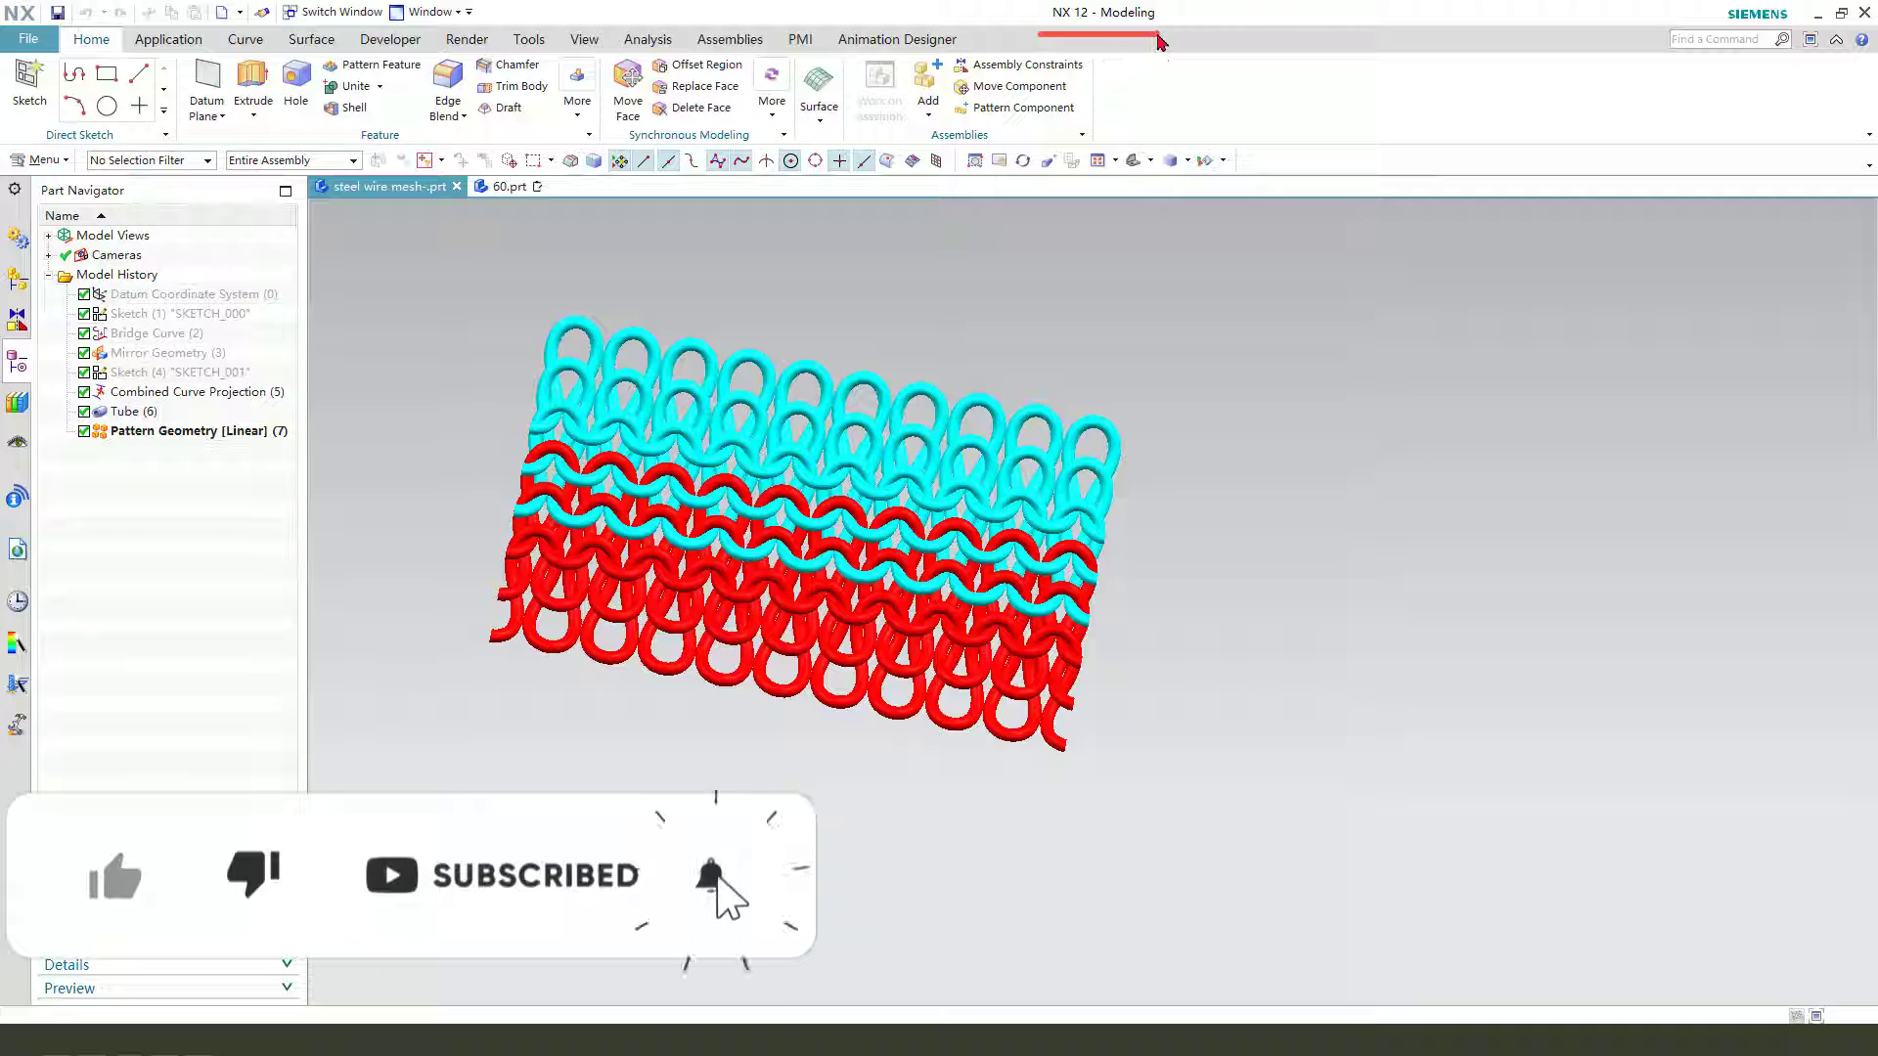
drag(1114, 2, 1080, 76)
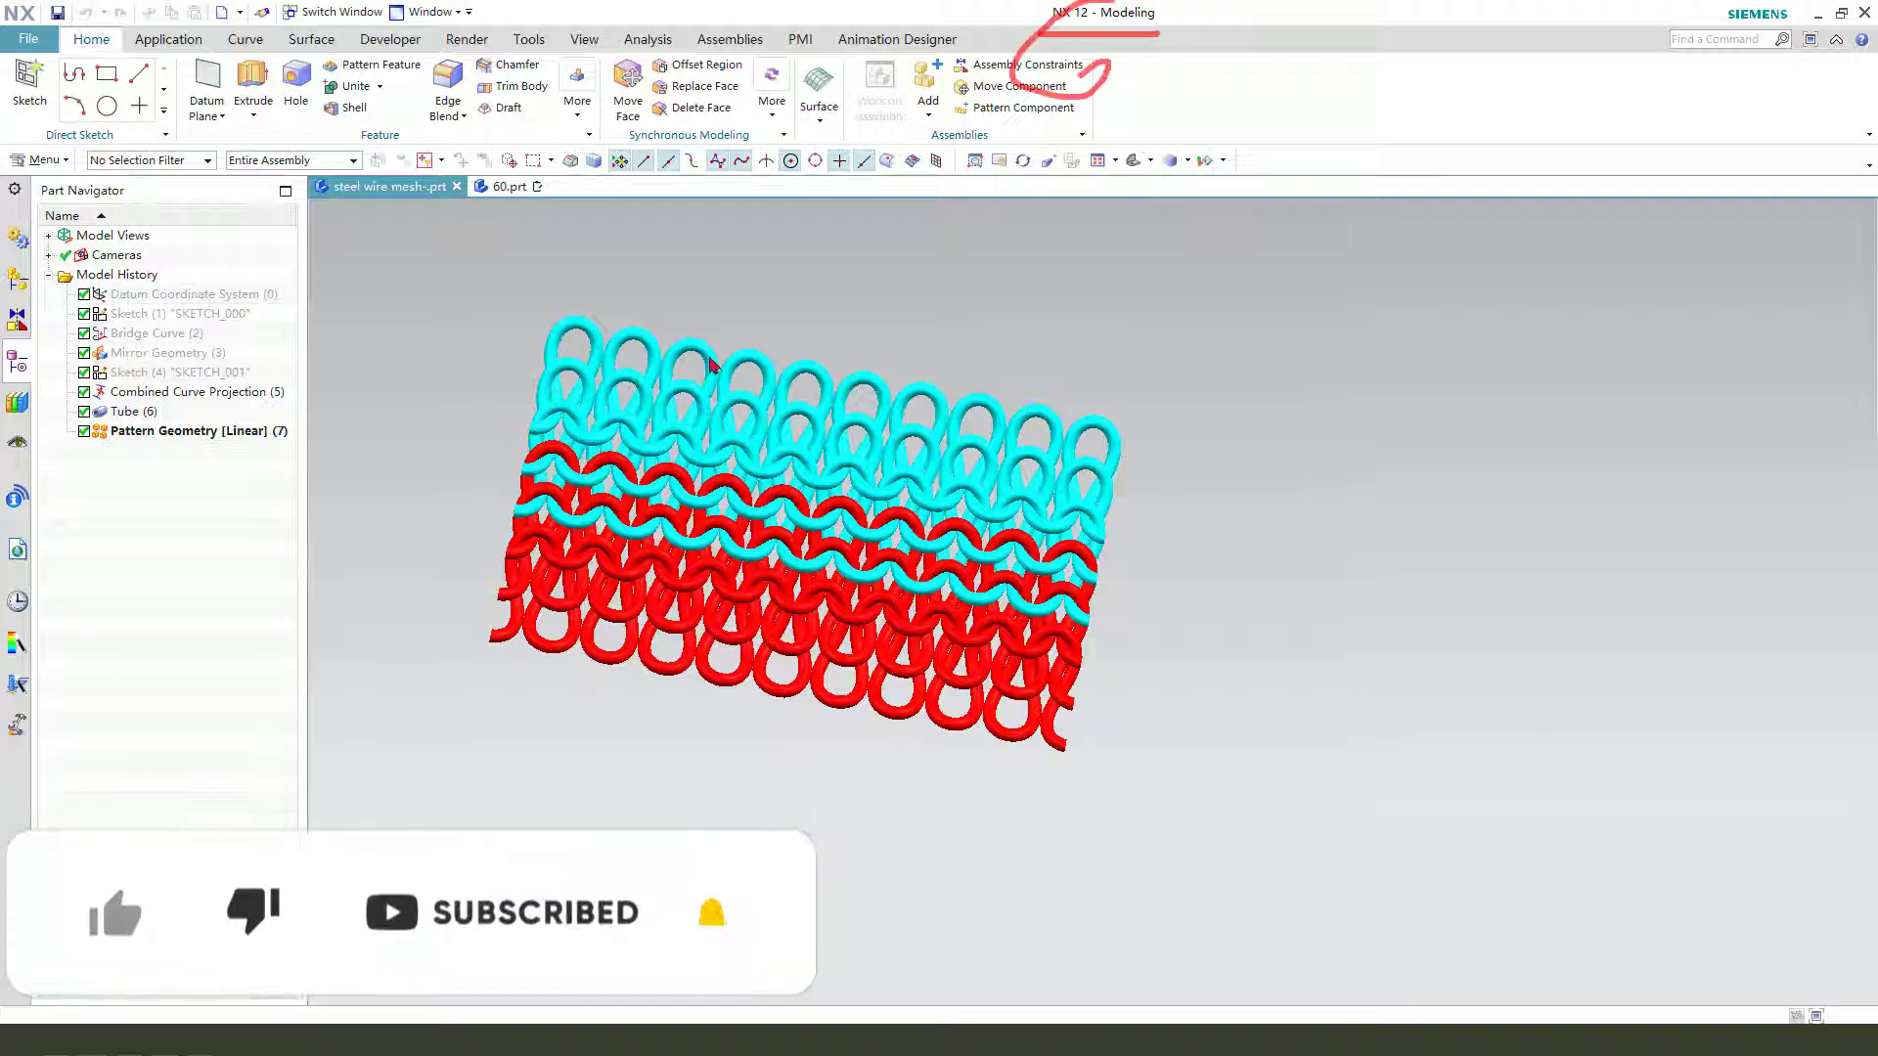
drag(547, 301, 1257, 462)
key(Escape)
mouse_move(1229, 667)
middle_down()
mouse_move(1033, 648)
mouse_move(1220, 652)
mouse_move(1207, 635)
middle_up()
drag(1207, 636, 1187, 641)
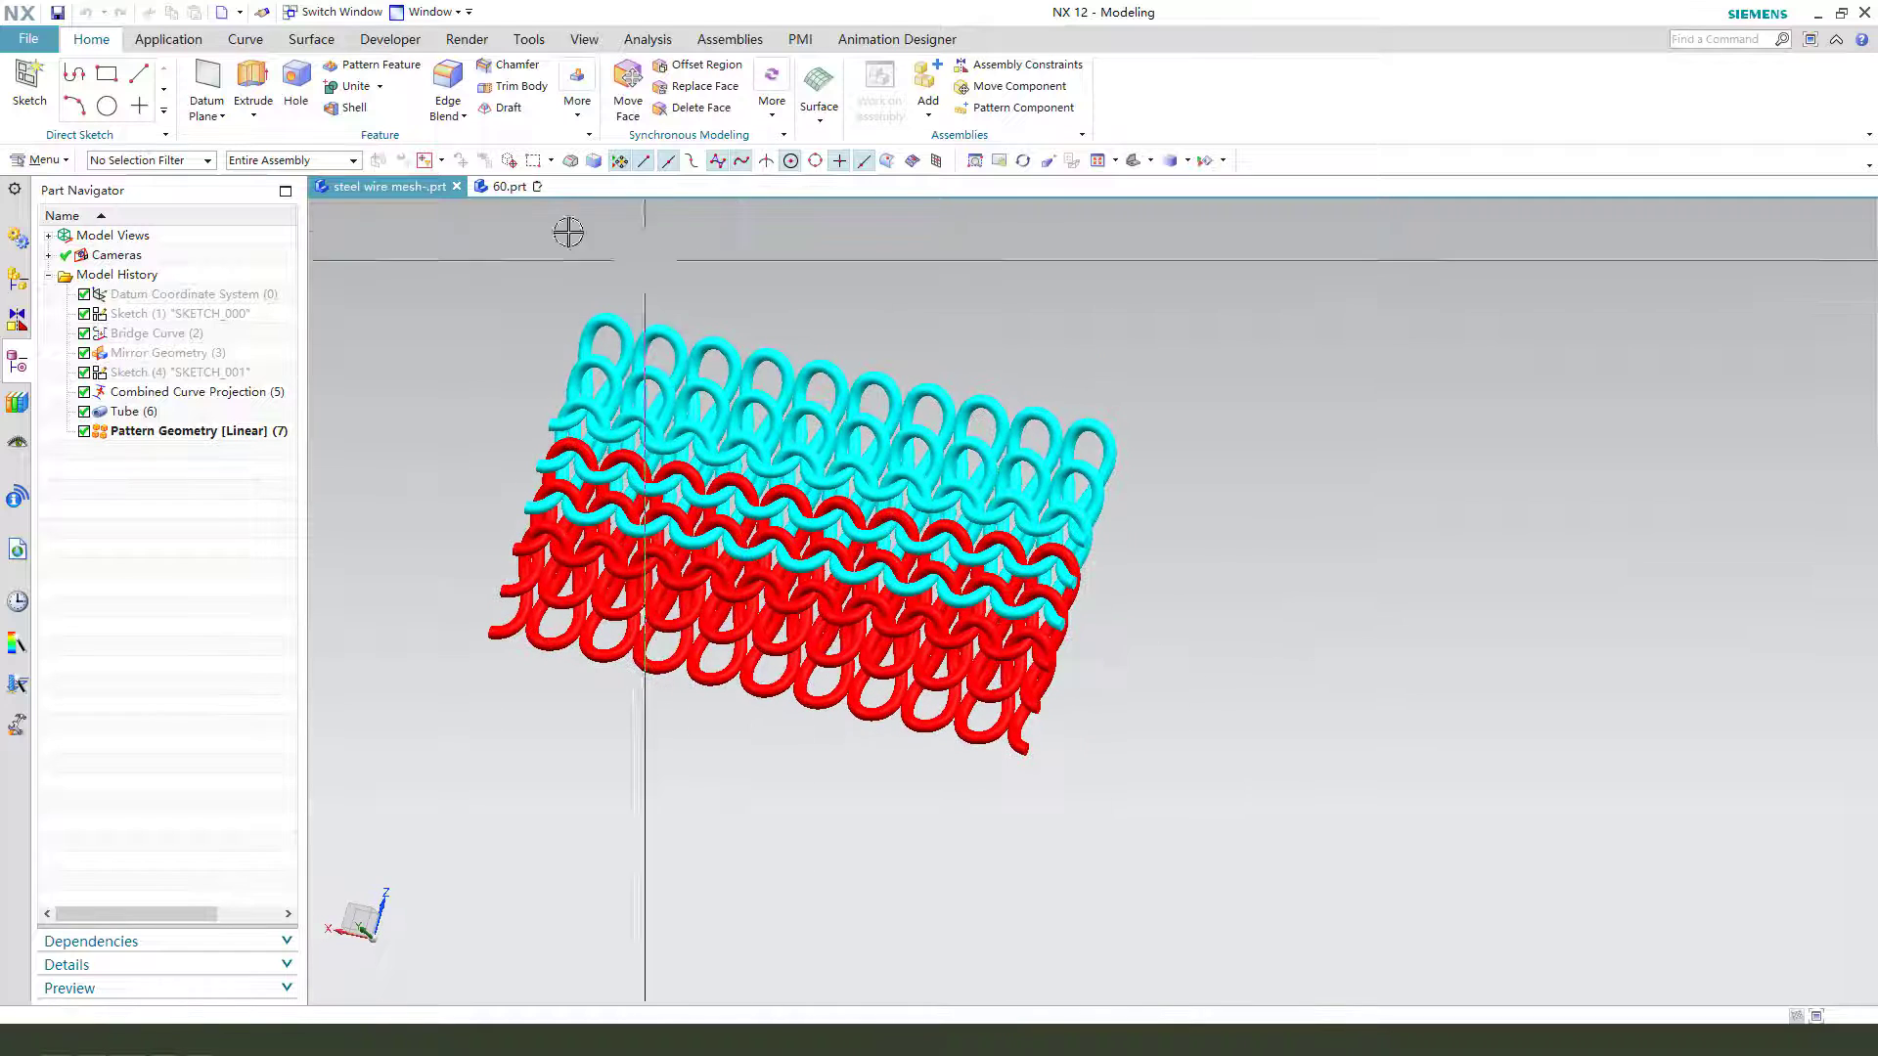
Switch to the part 60.prt and start an Extrude section sketch on the XZ datum plane
click(508, 188)
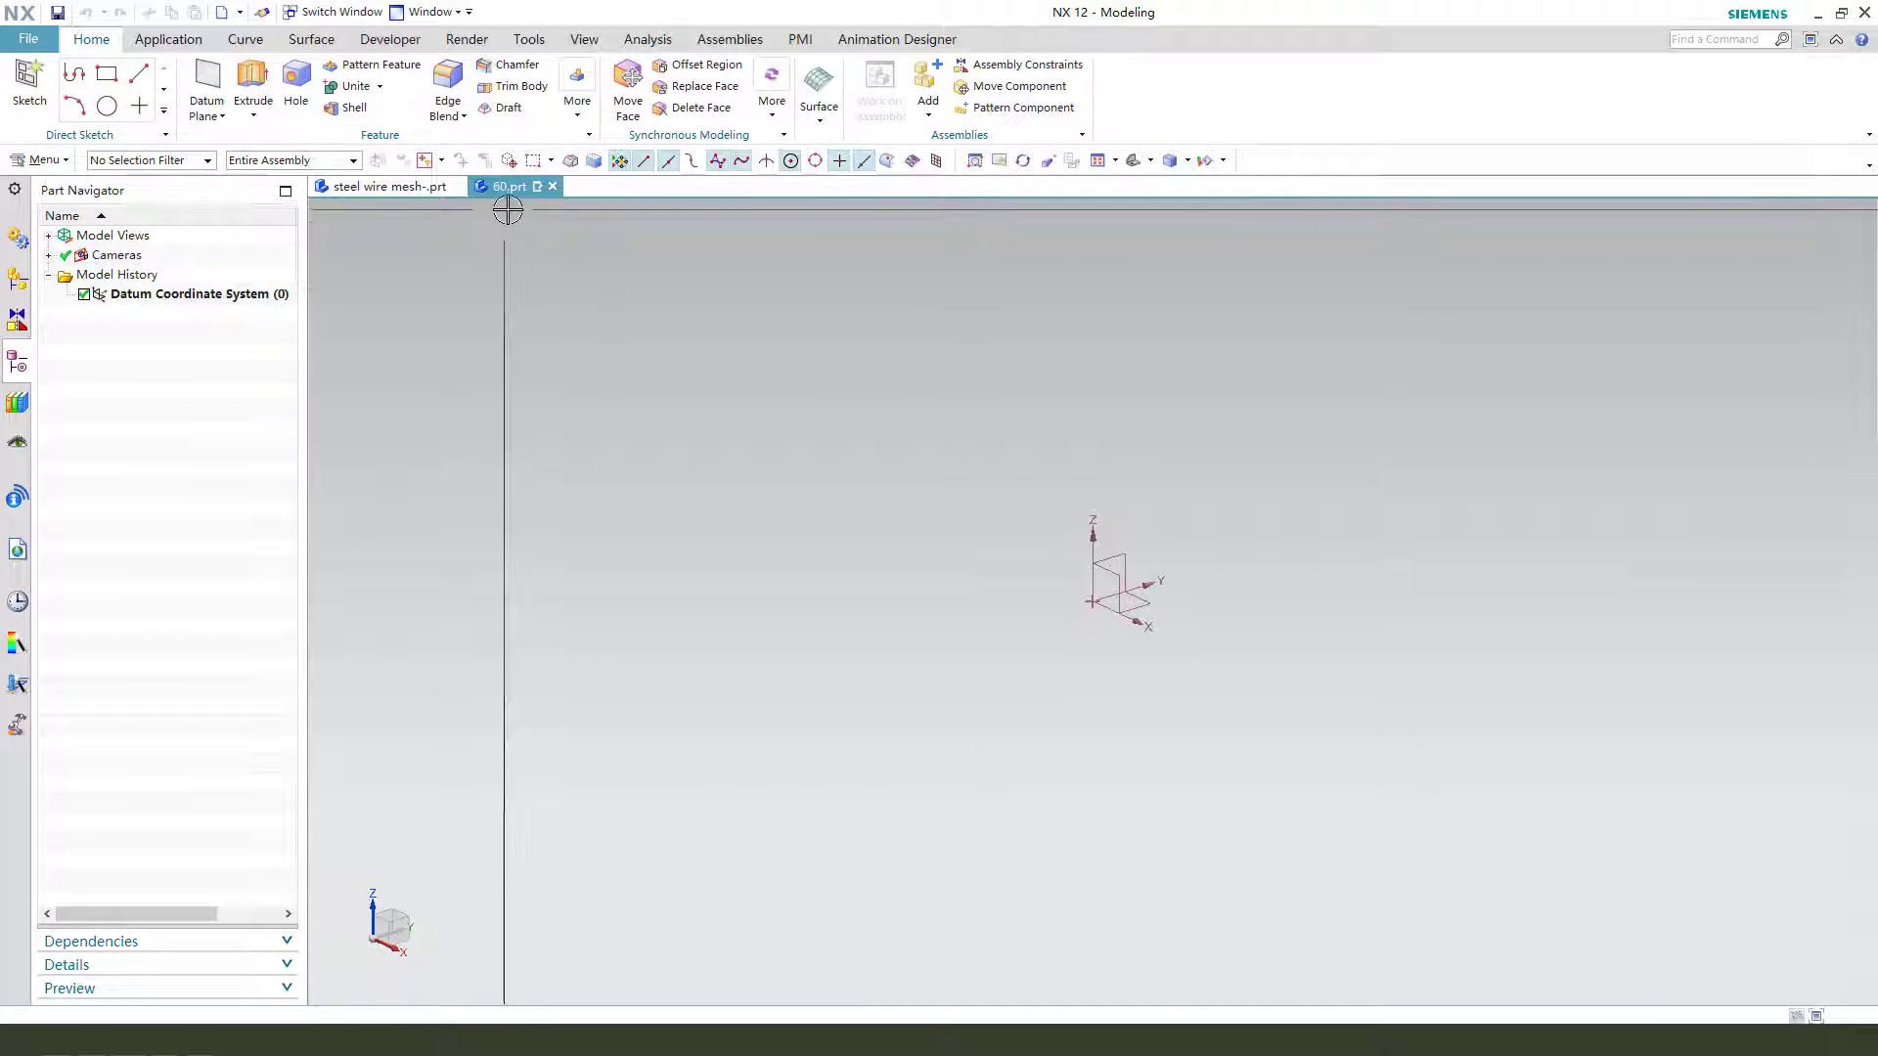
middle_drag(986, 641, 1031, 629)
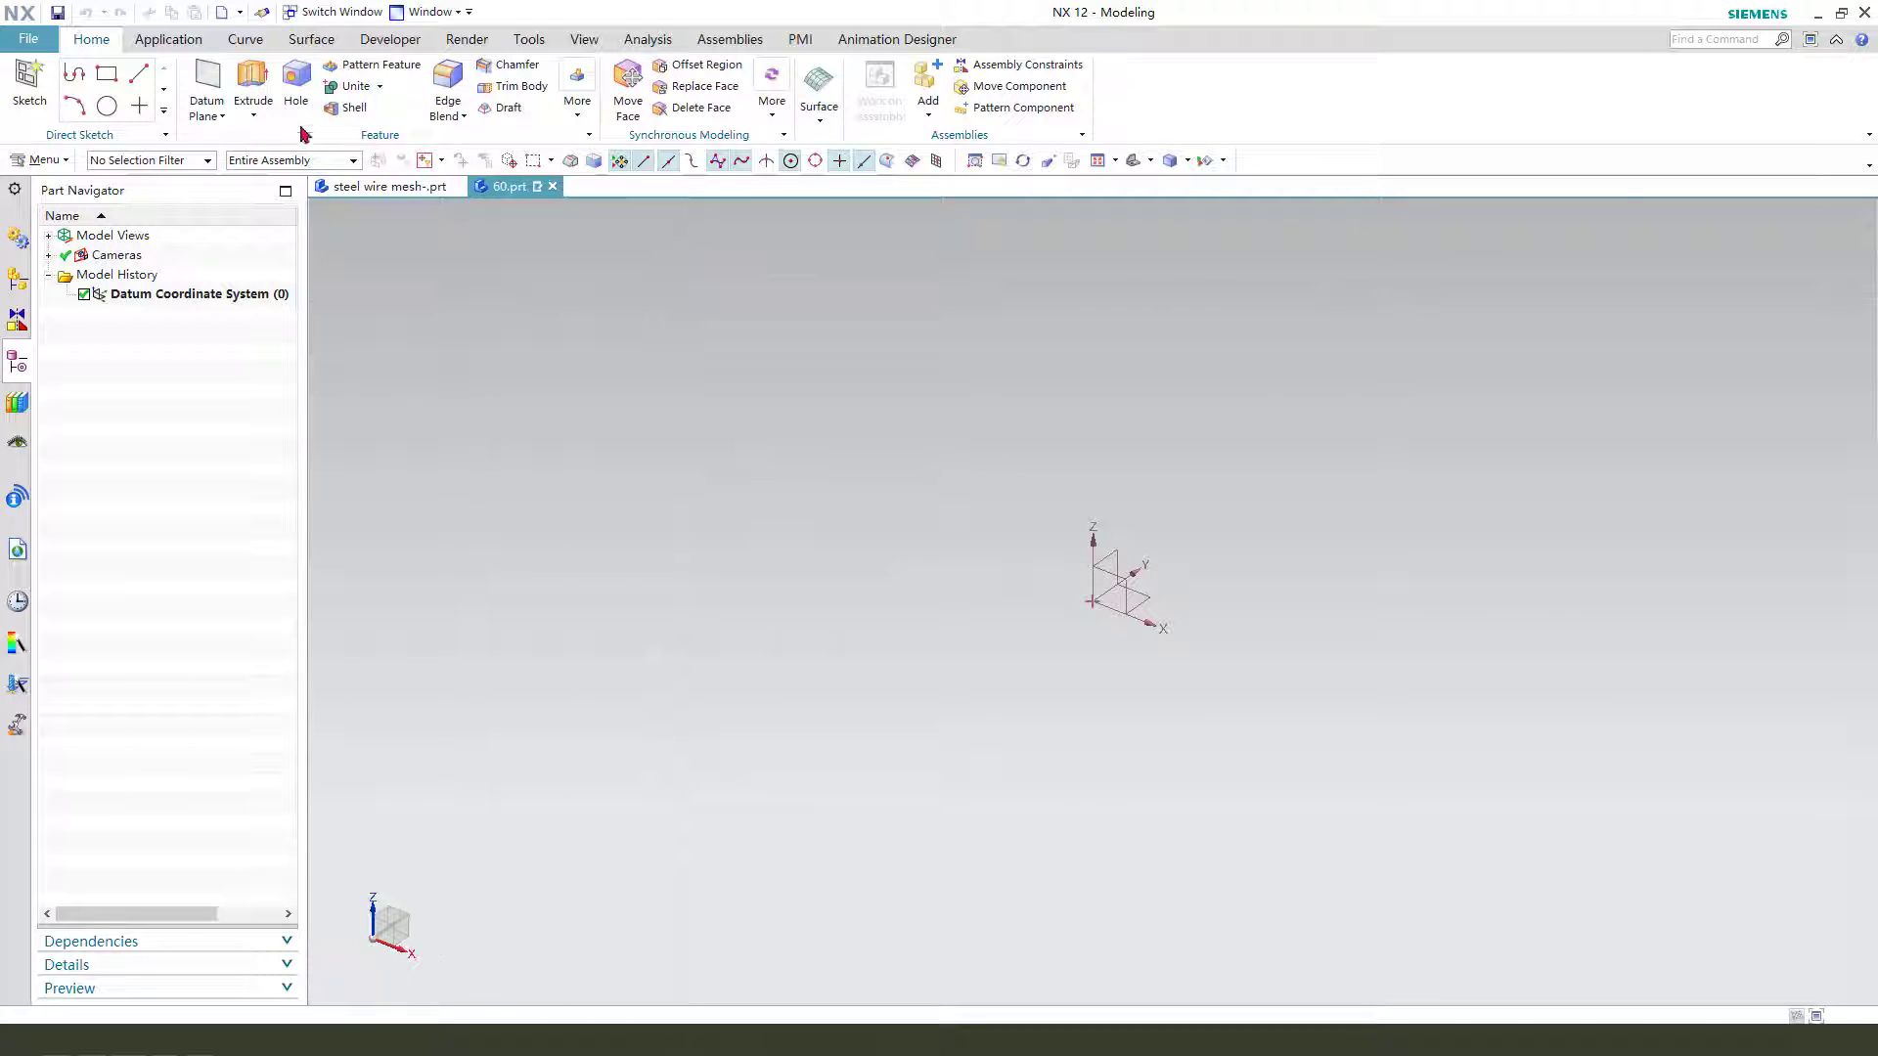
click(253, 83)
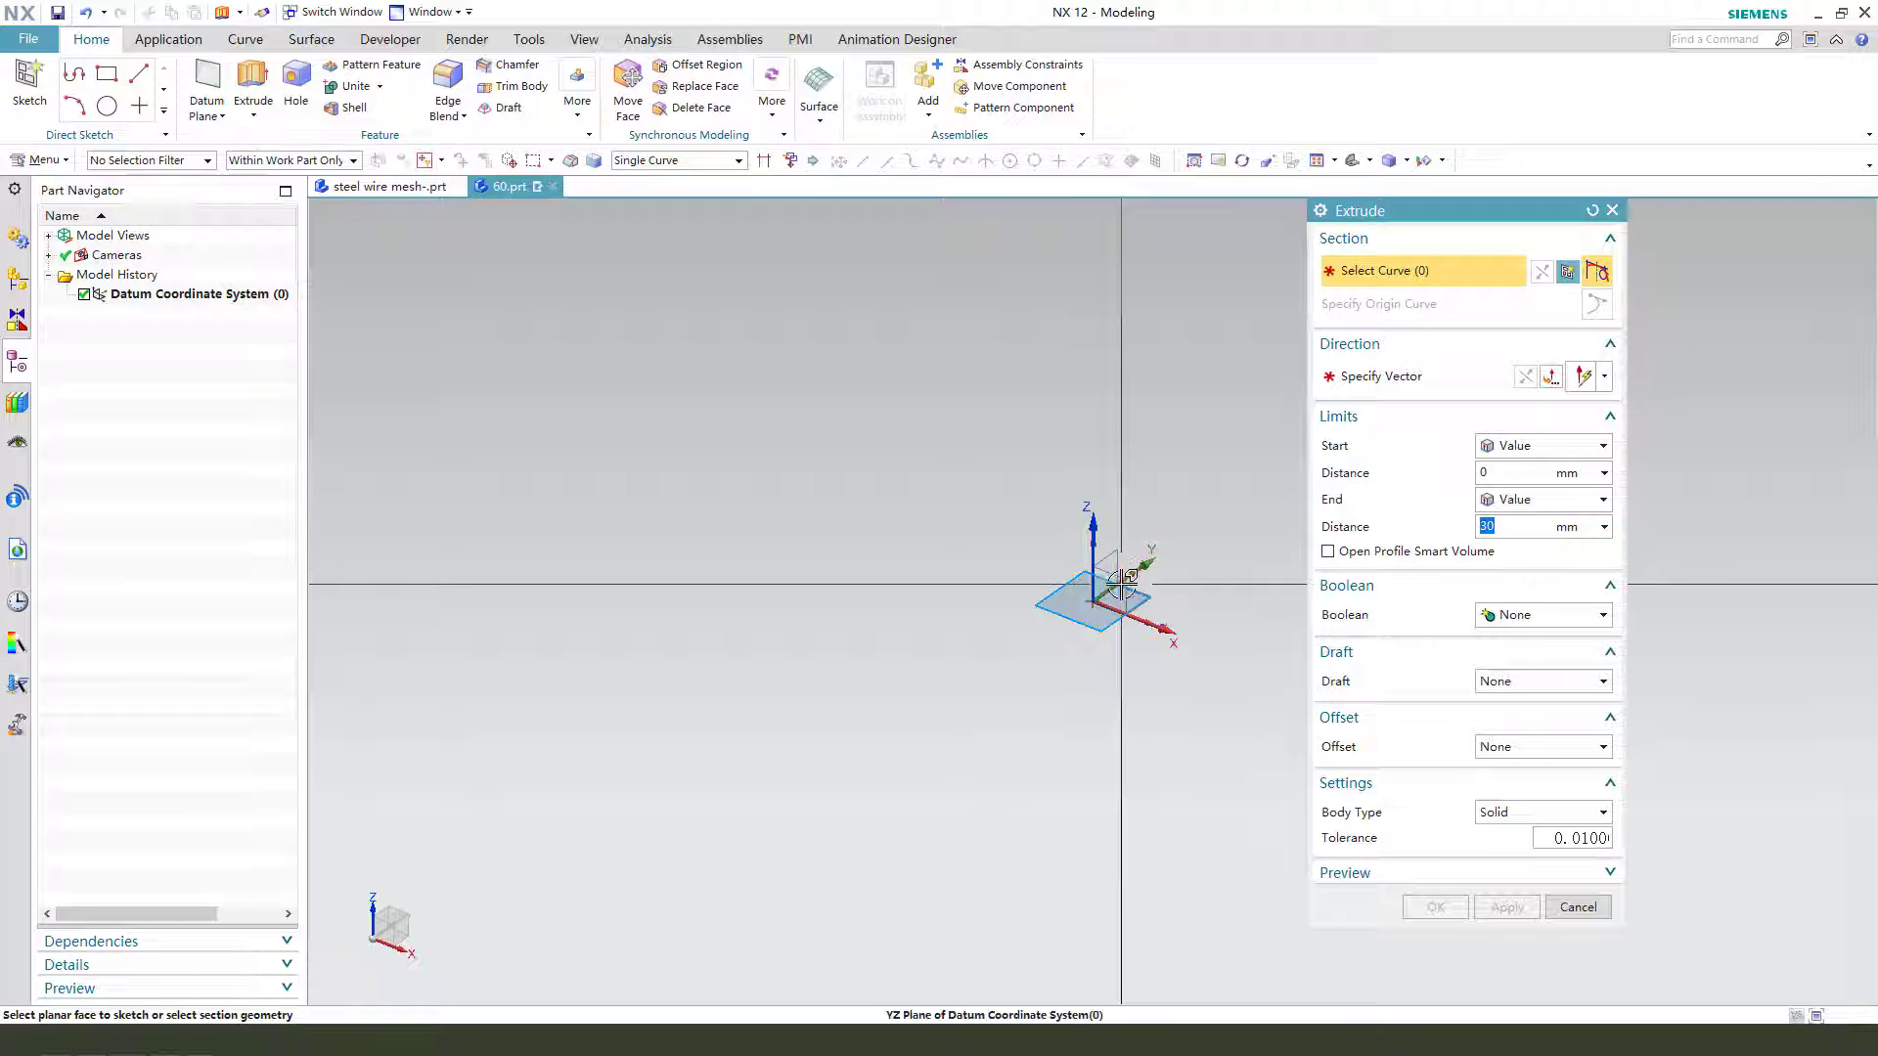
click(1123, 577)
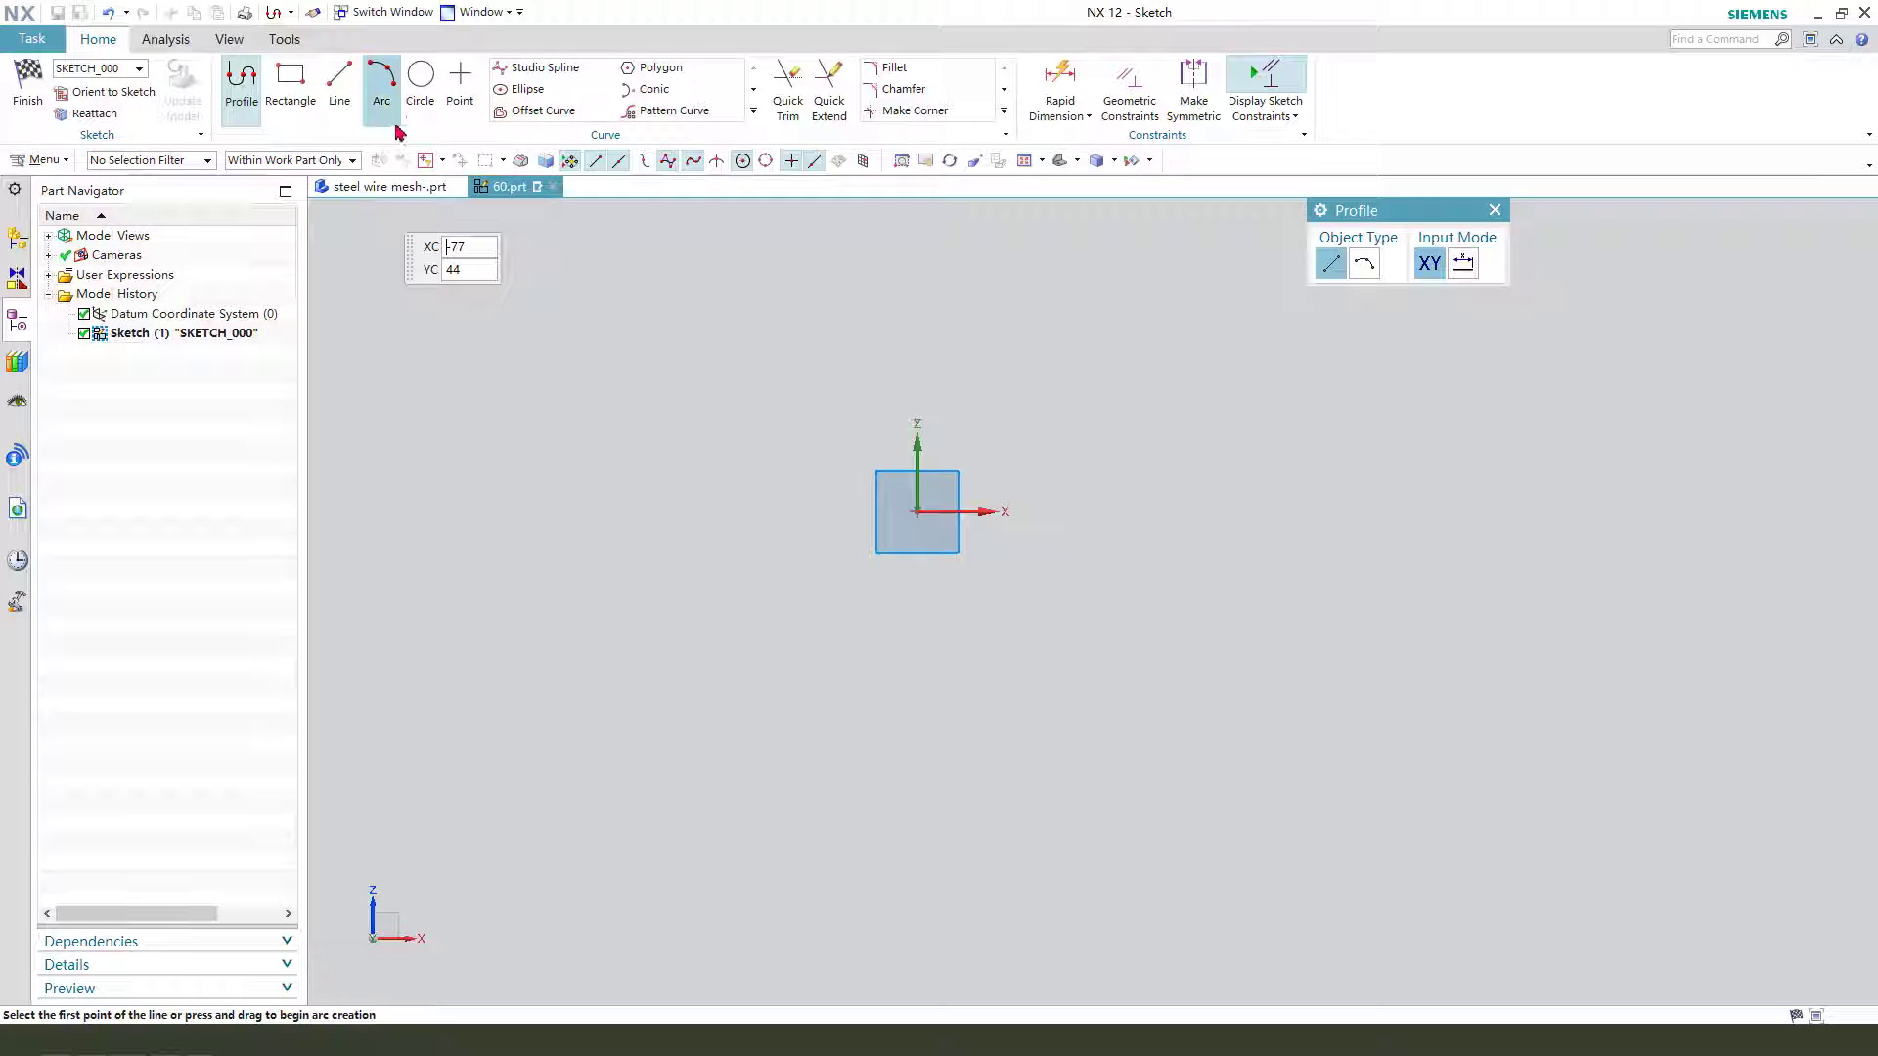
Draw a three-point arc with a radius of about 5.6 mm above the origin, beside the vertical axis
click(392, 91)
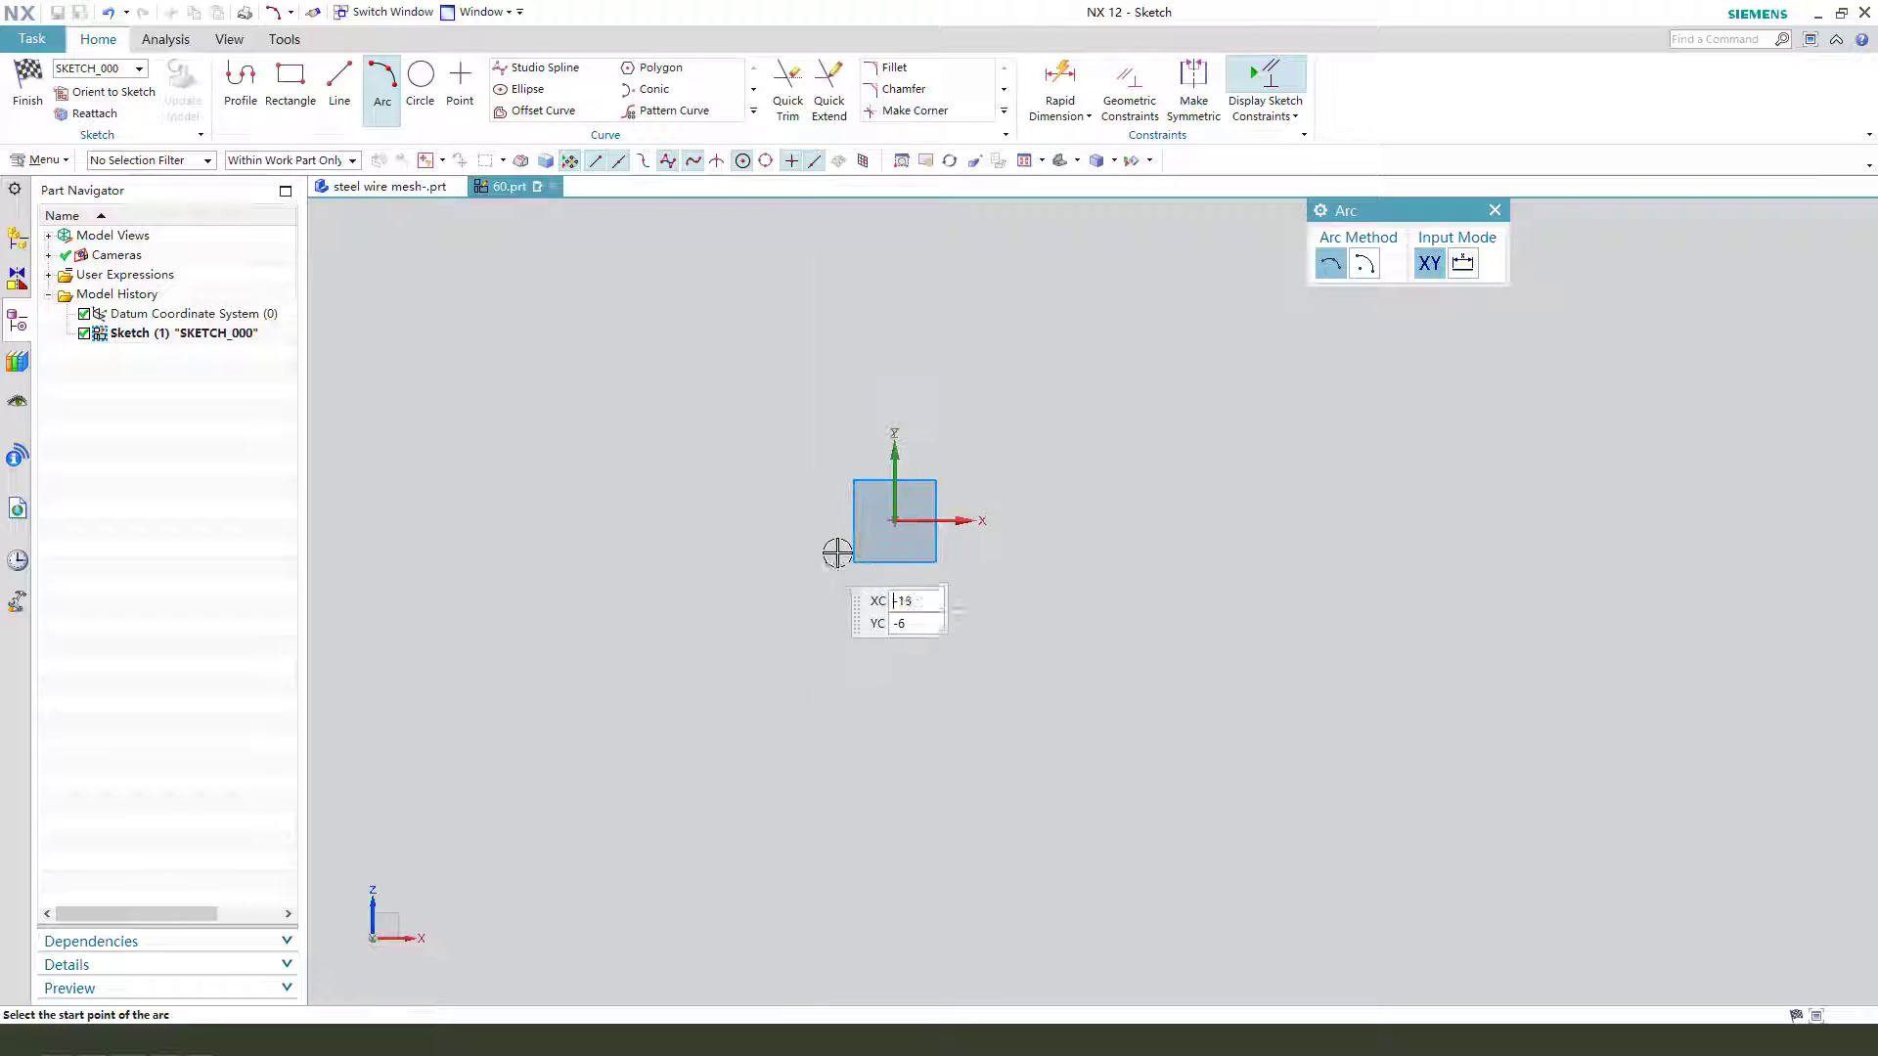
click(901, 243)
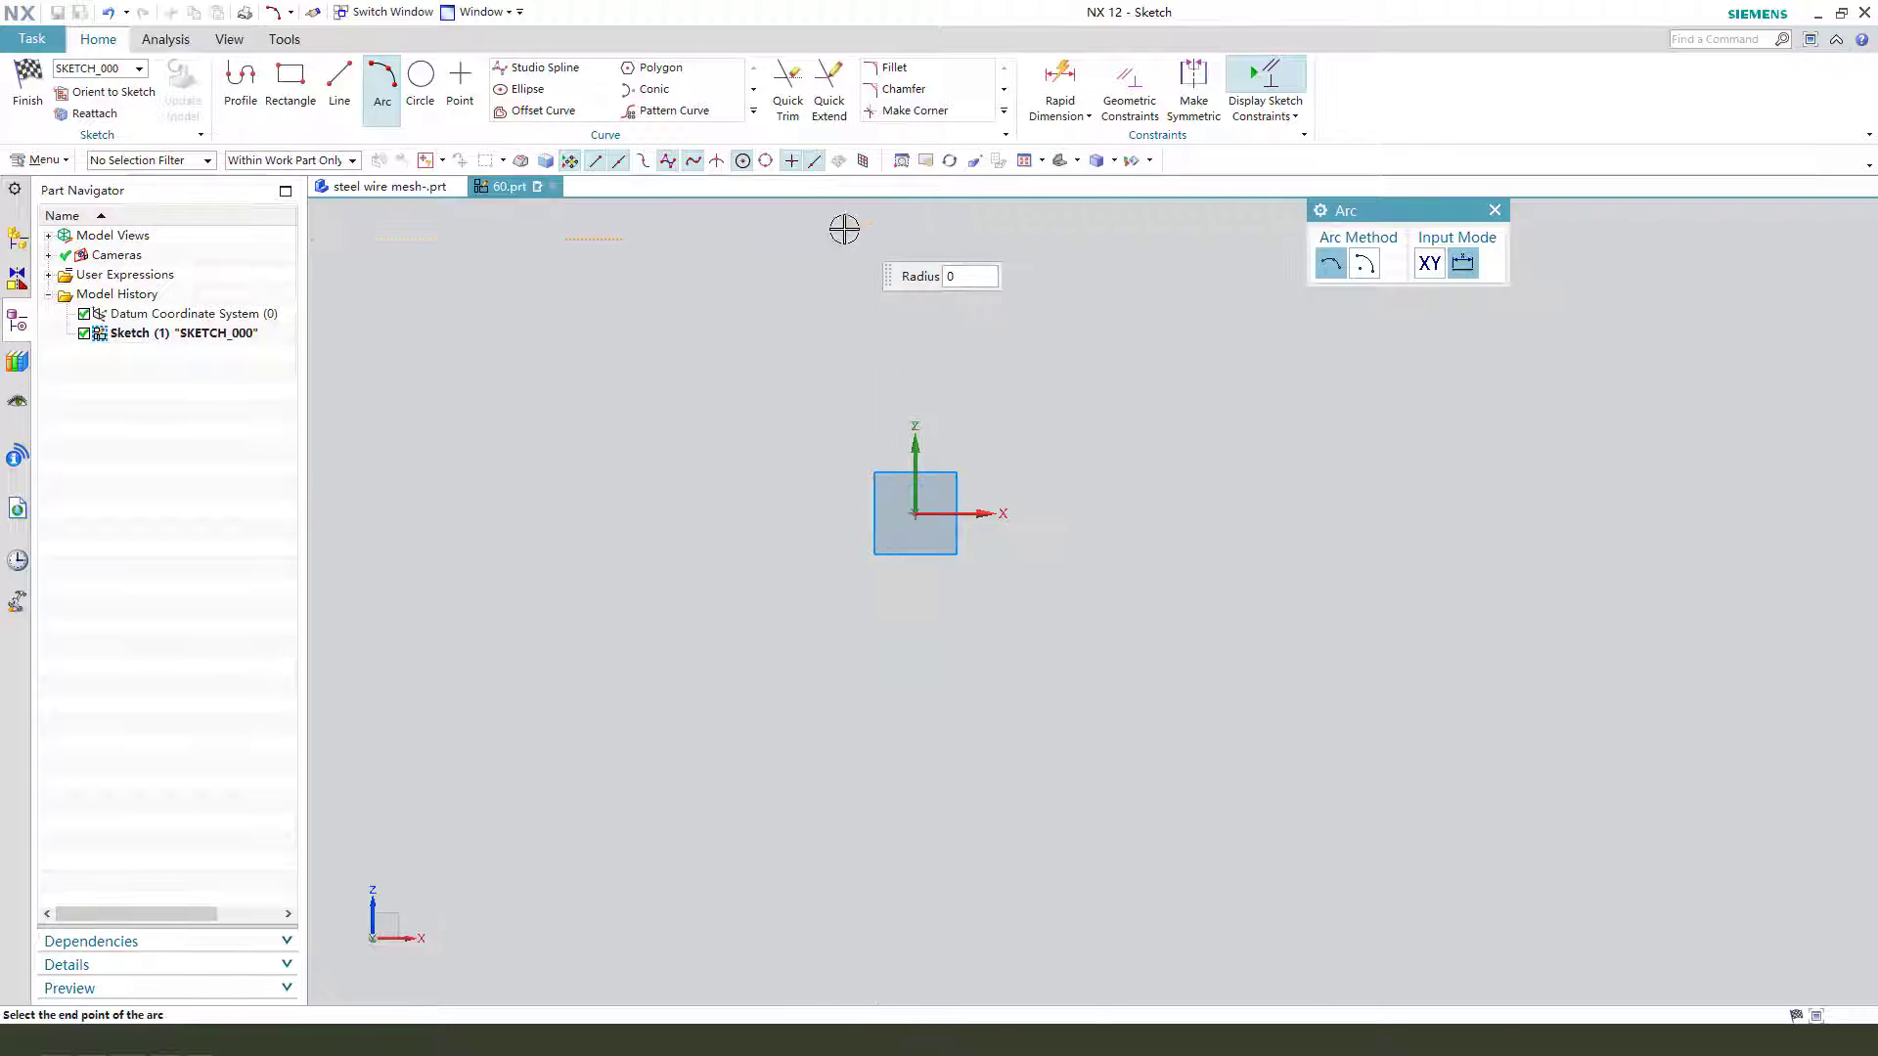
click(822, 290)
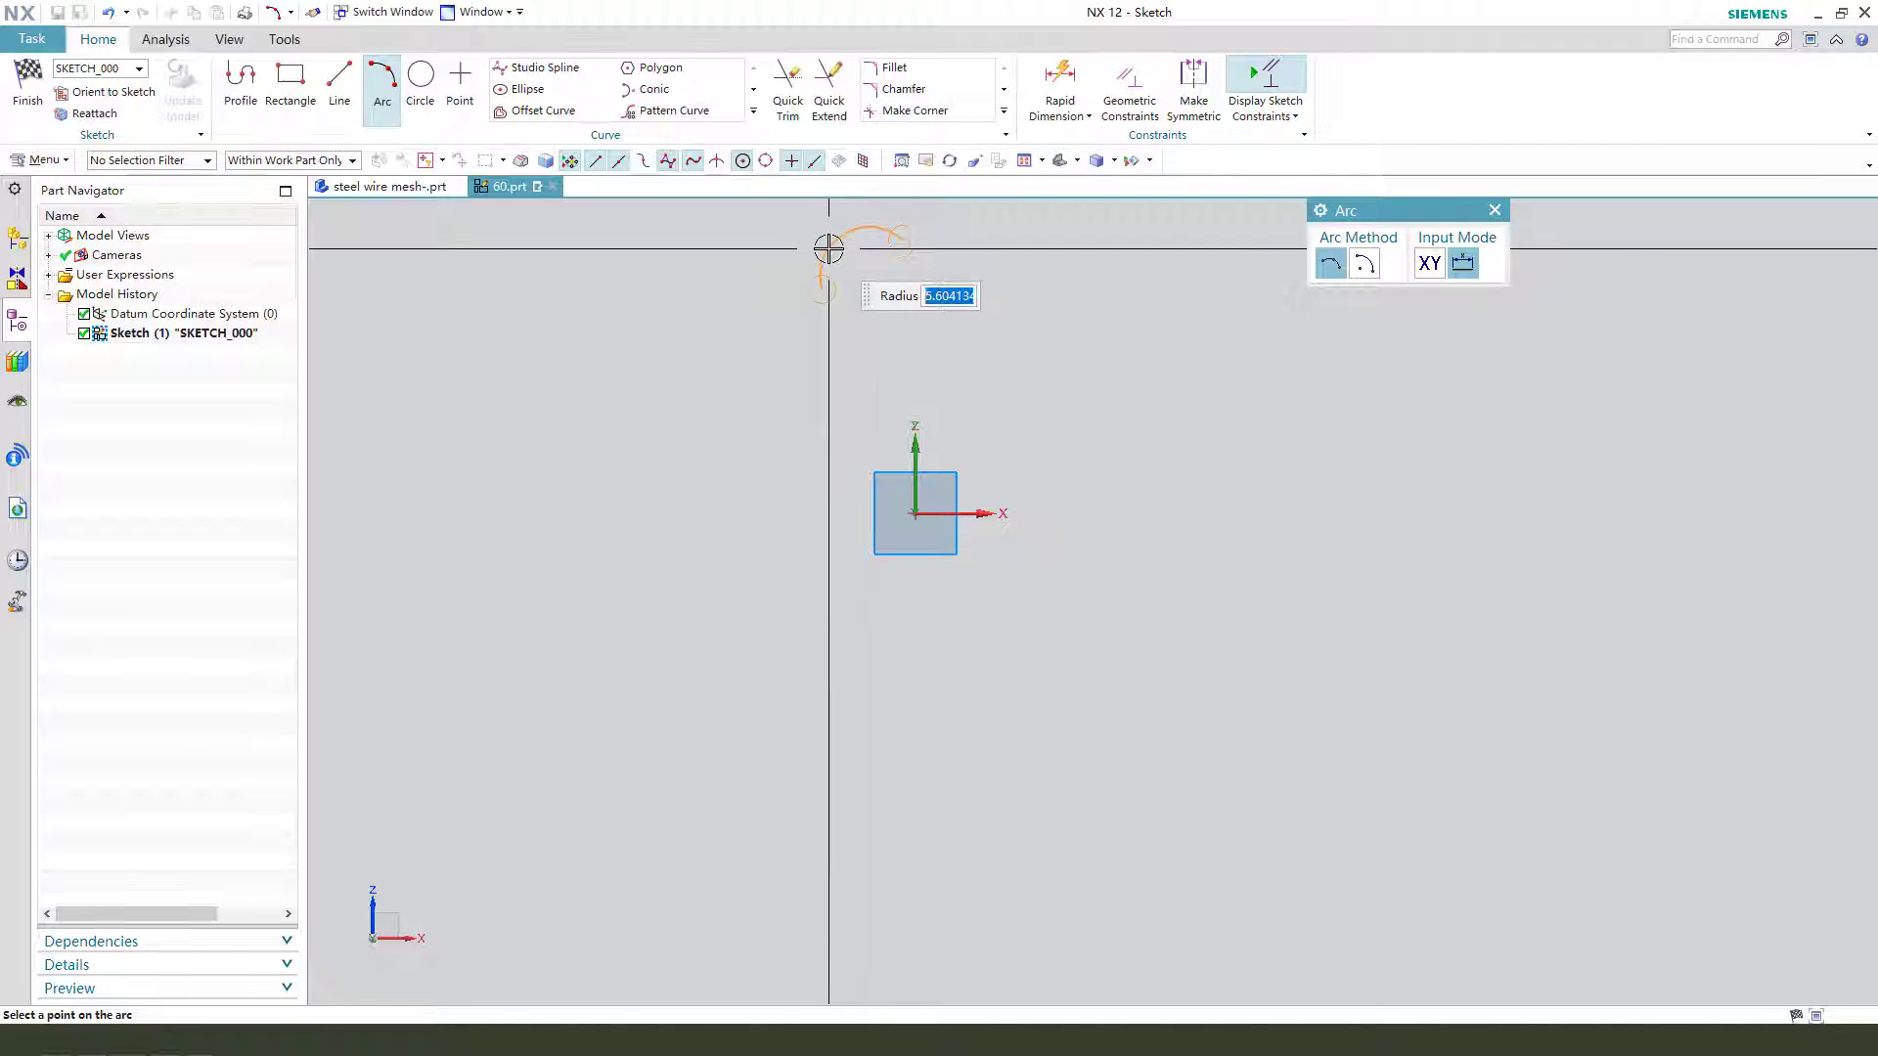
click(828, 250)
scroll(969, 299, up, 2)
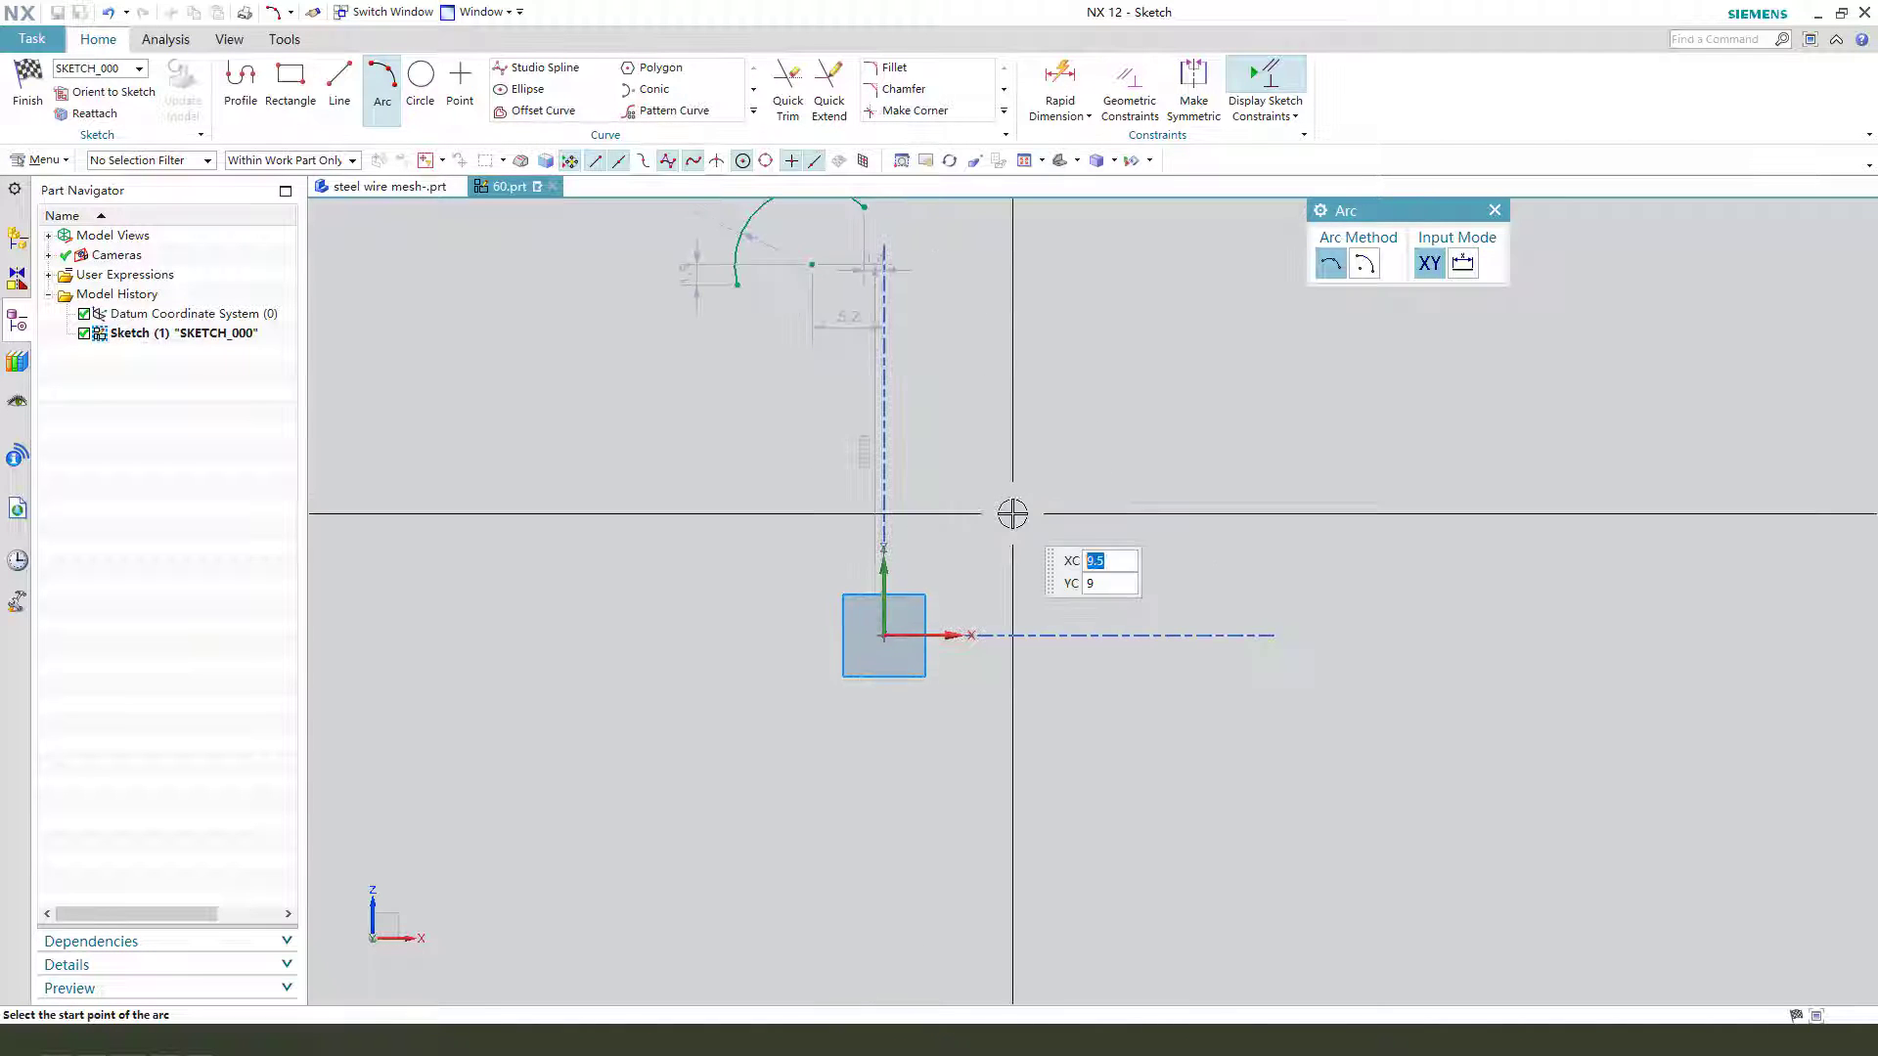
key(Escape)
scroll(1012, 512, down, 2)
scroll(946, 298, up, 2)
Constrain the arc's upper end point and its centre point onto the sketch's vertical axis
click(906, 324)
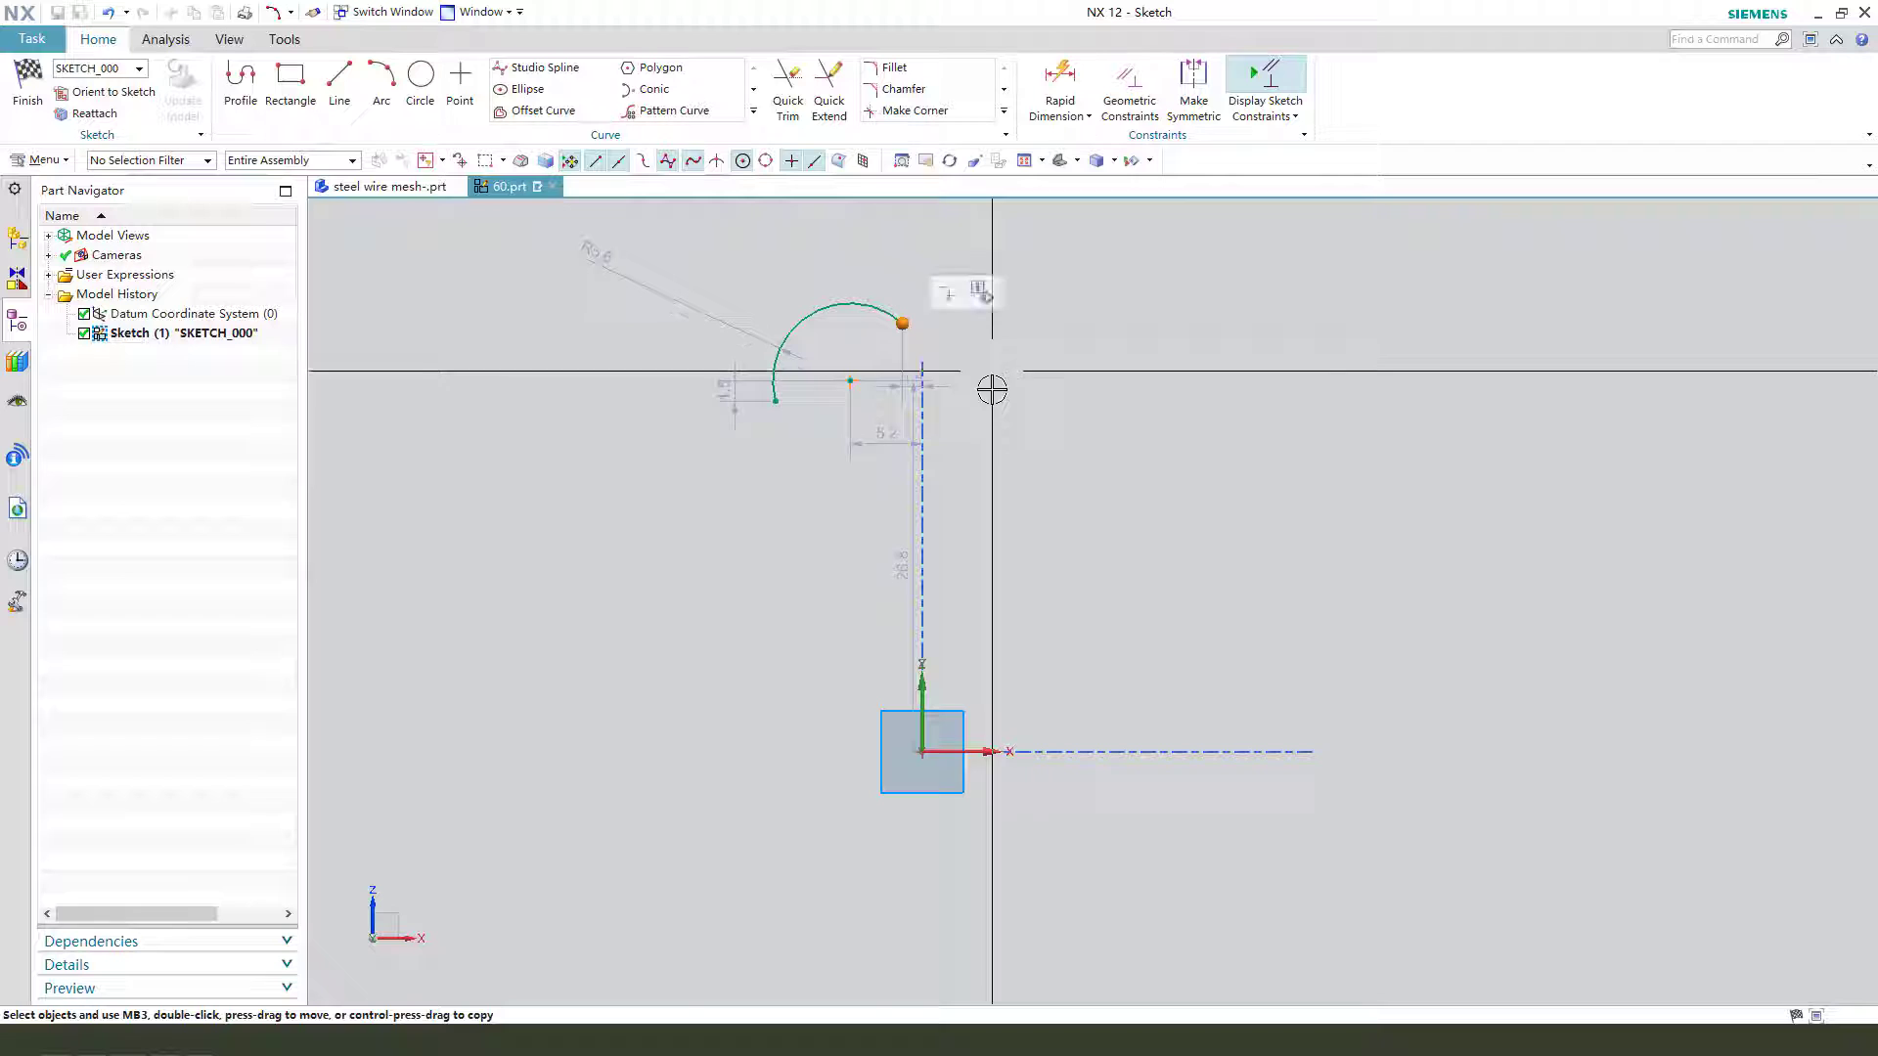
click(966, 652)
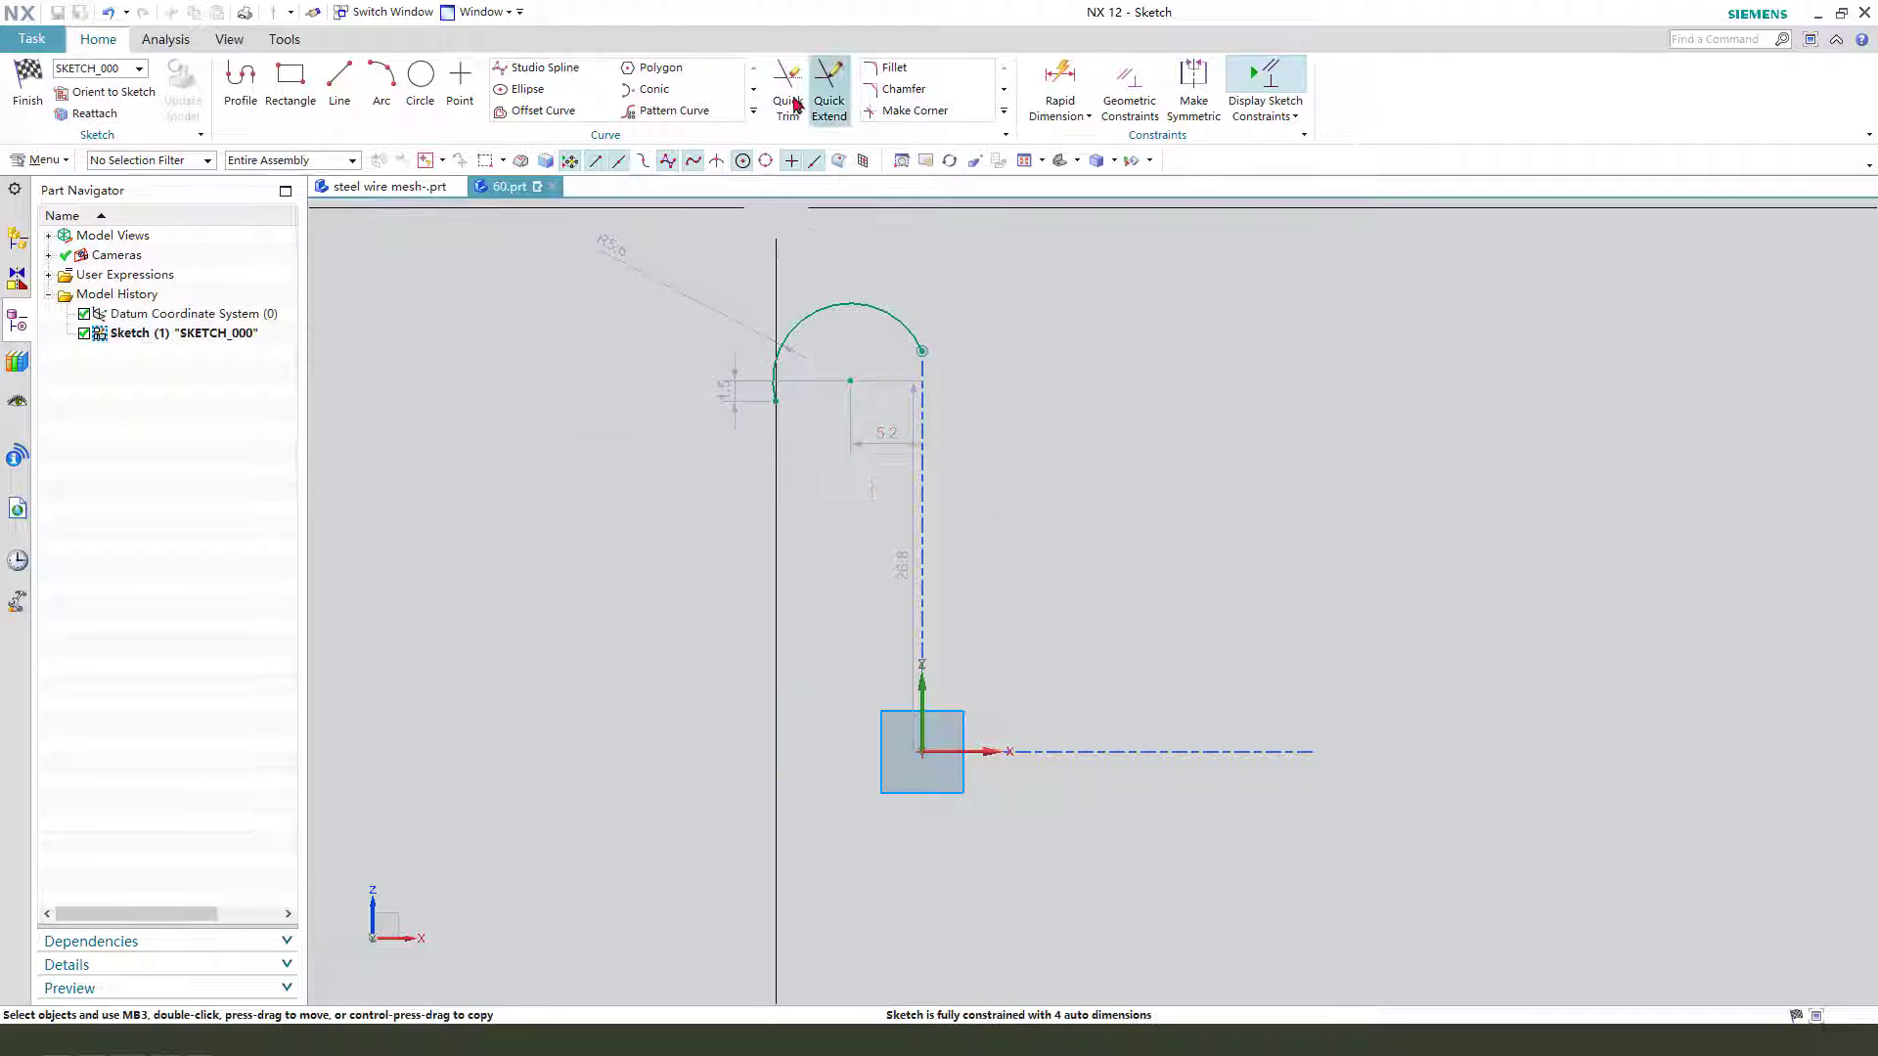
click(342, 83)
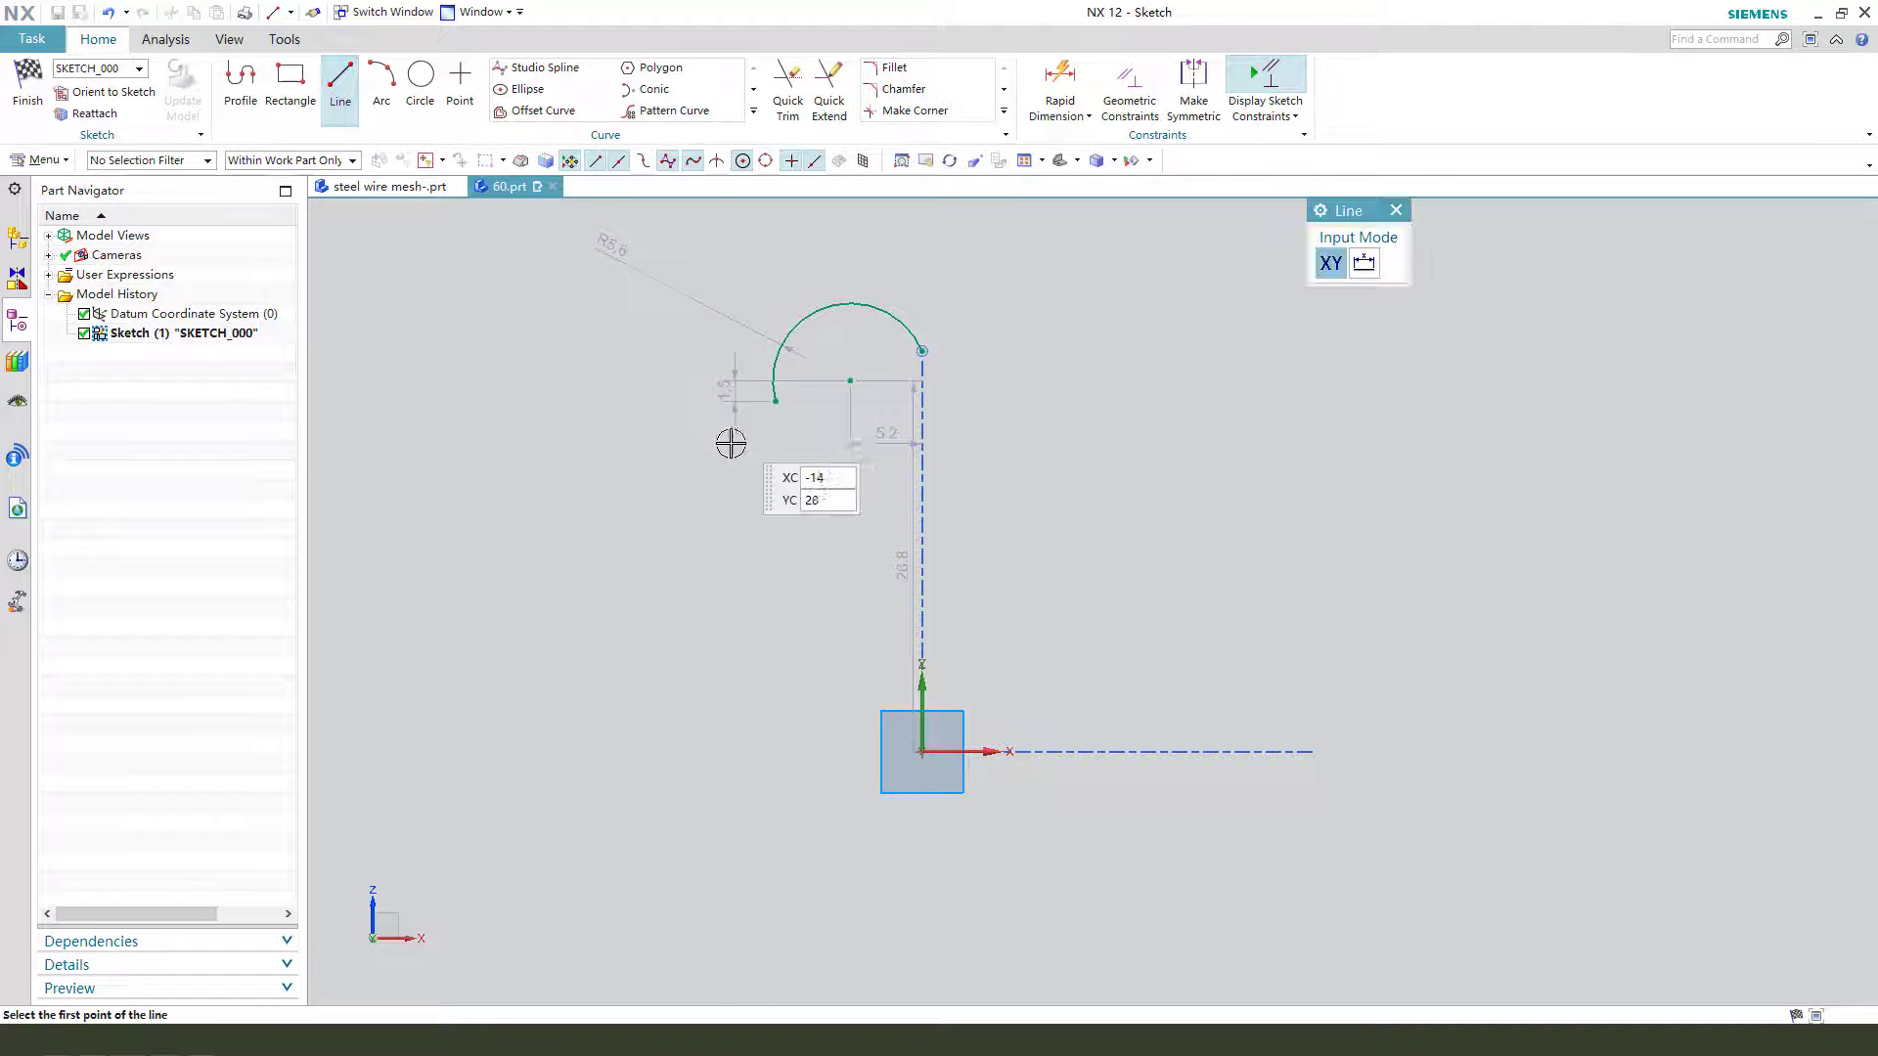
key(Escape)
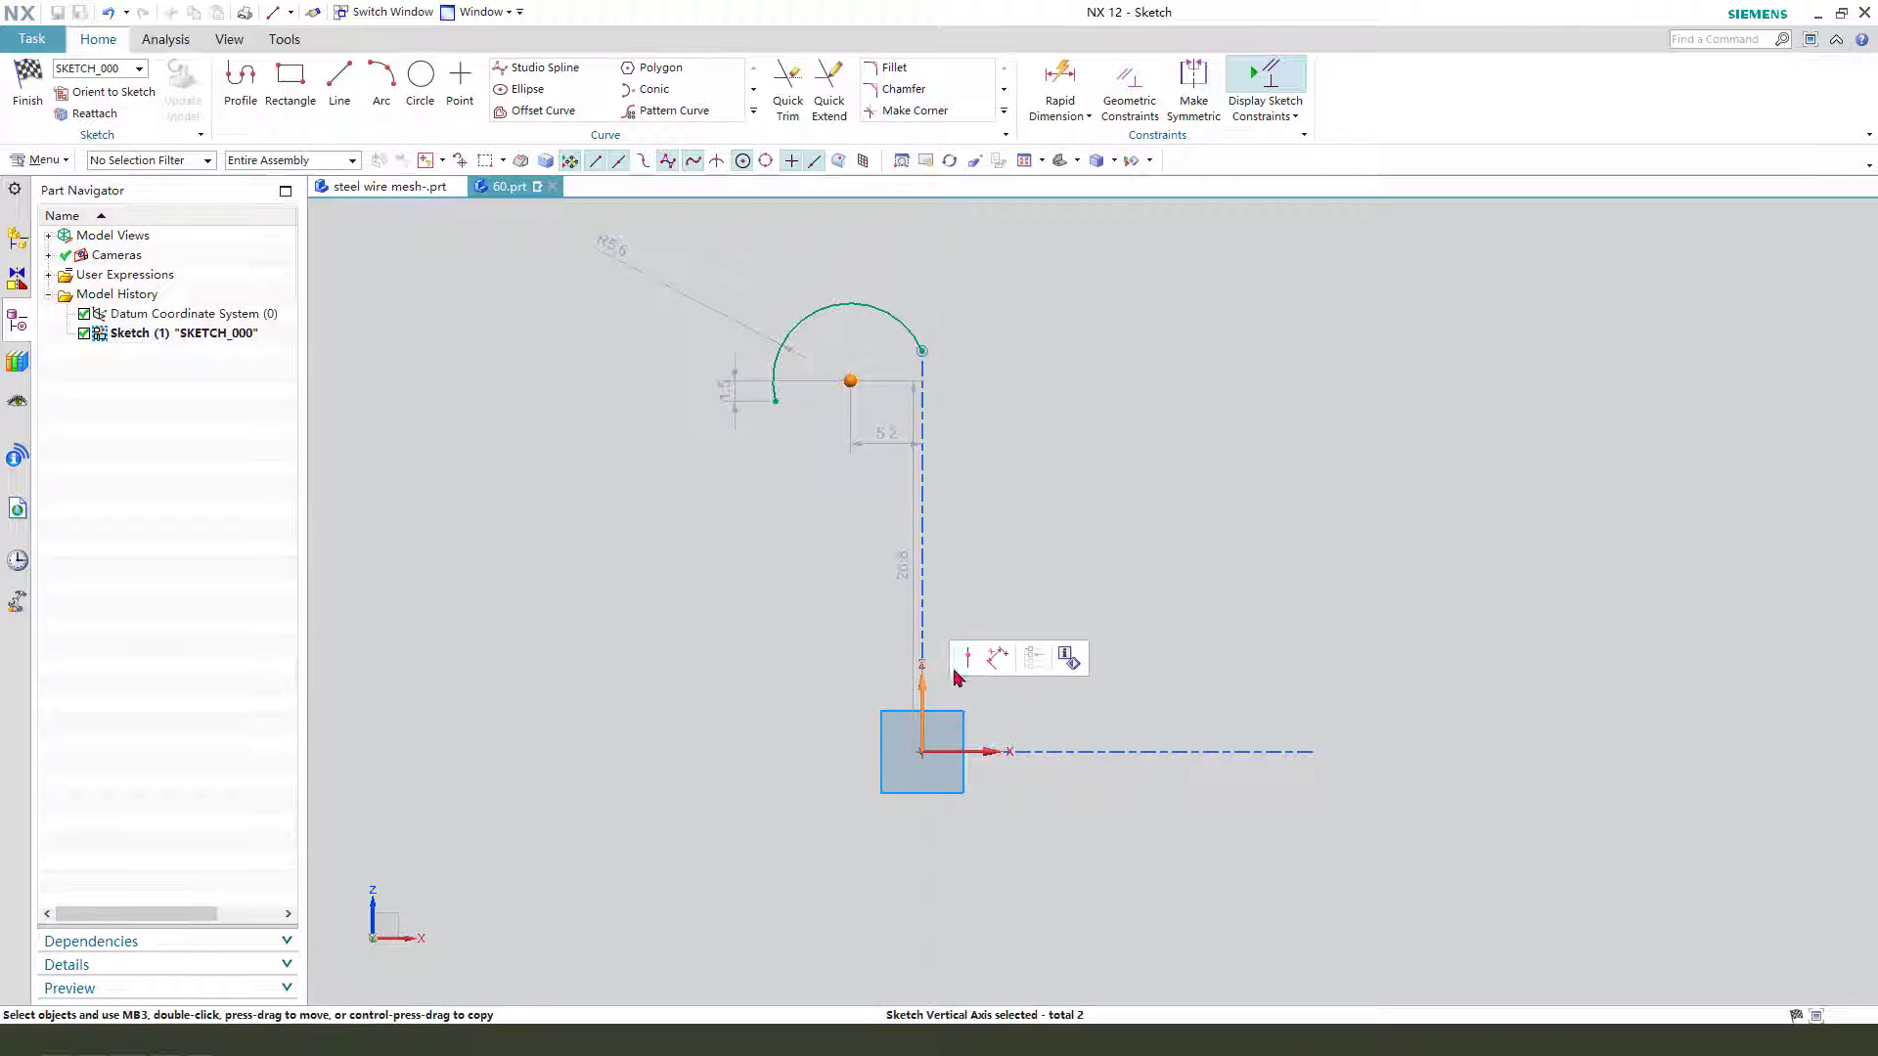
click(968, 658)
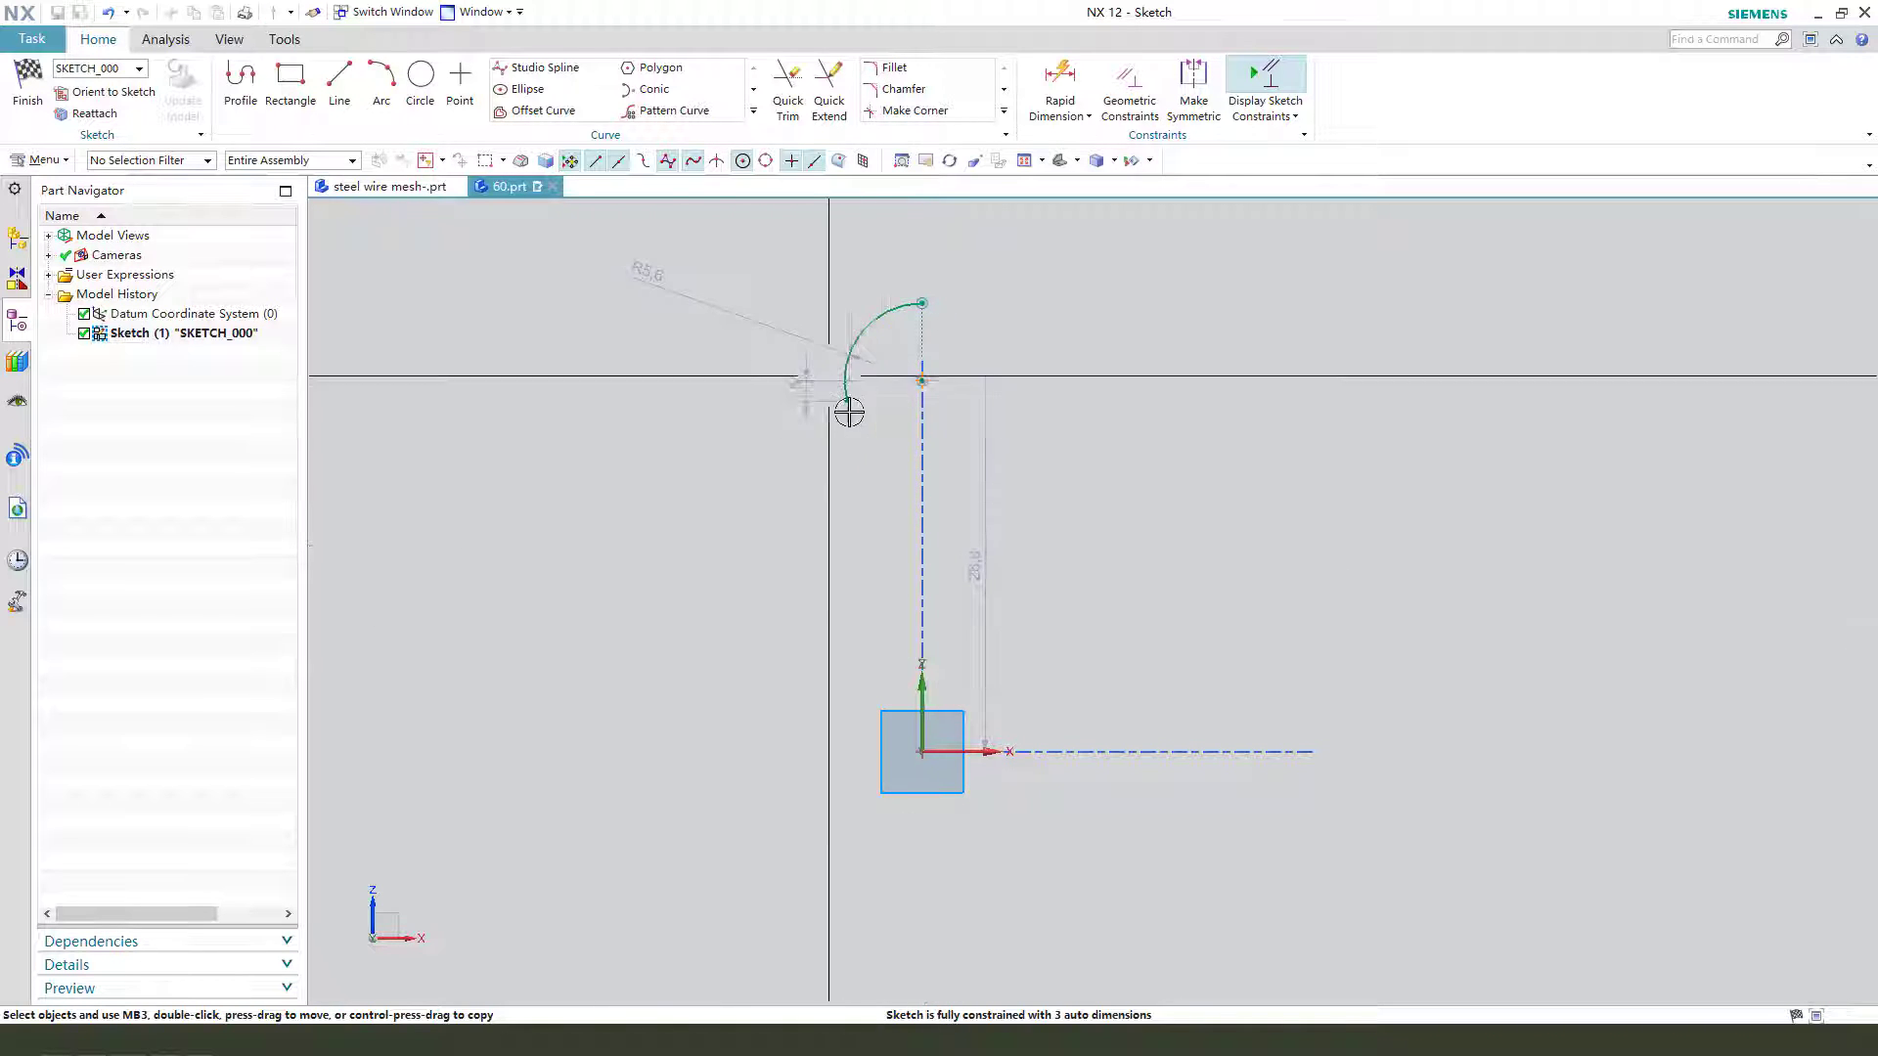
Stretch the arc to a radius of about 11.1 mm and join its free end to its centre with a reference line
drag(800, 346, 777, 329)
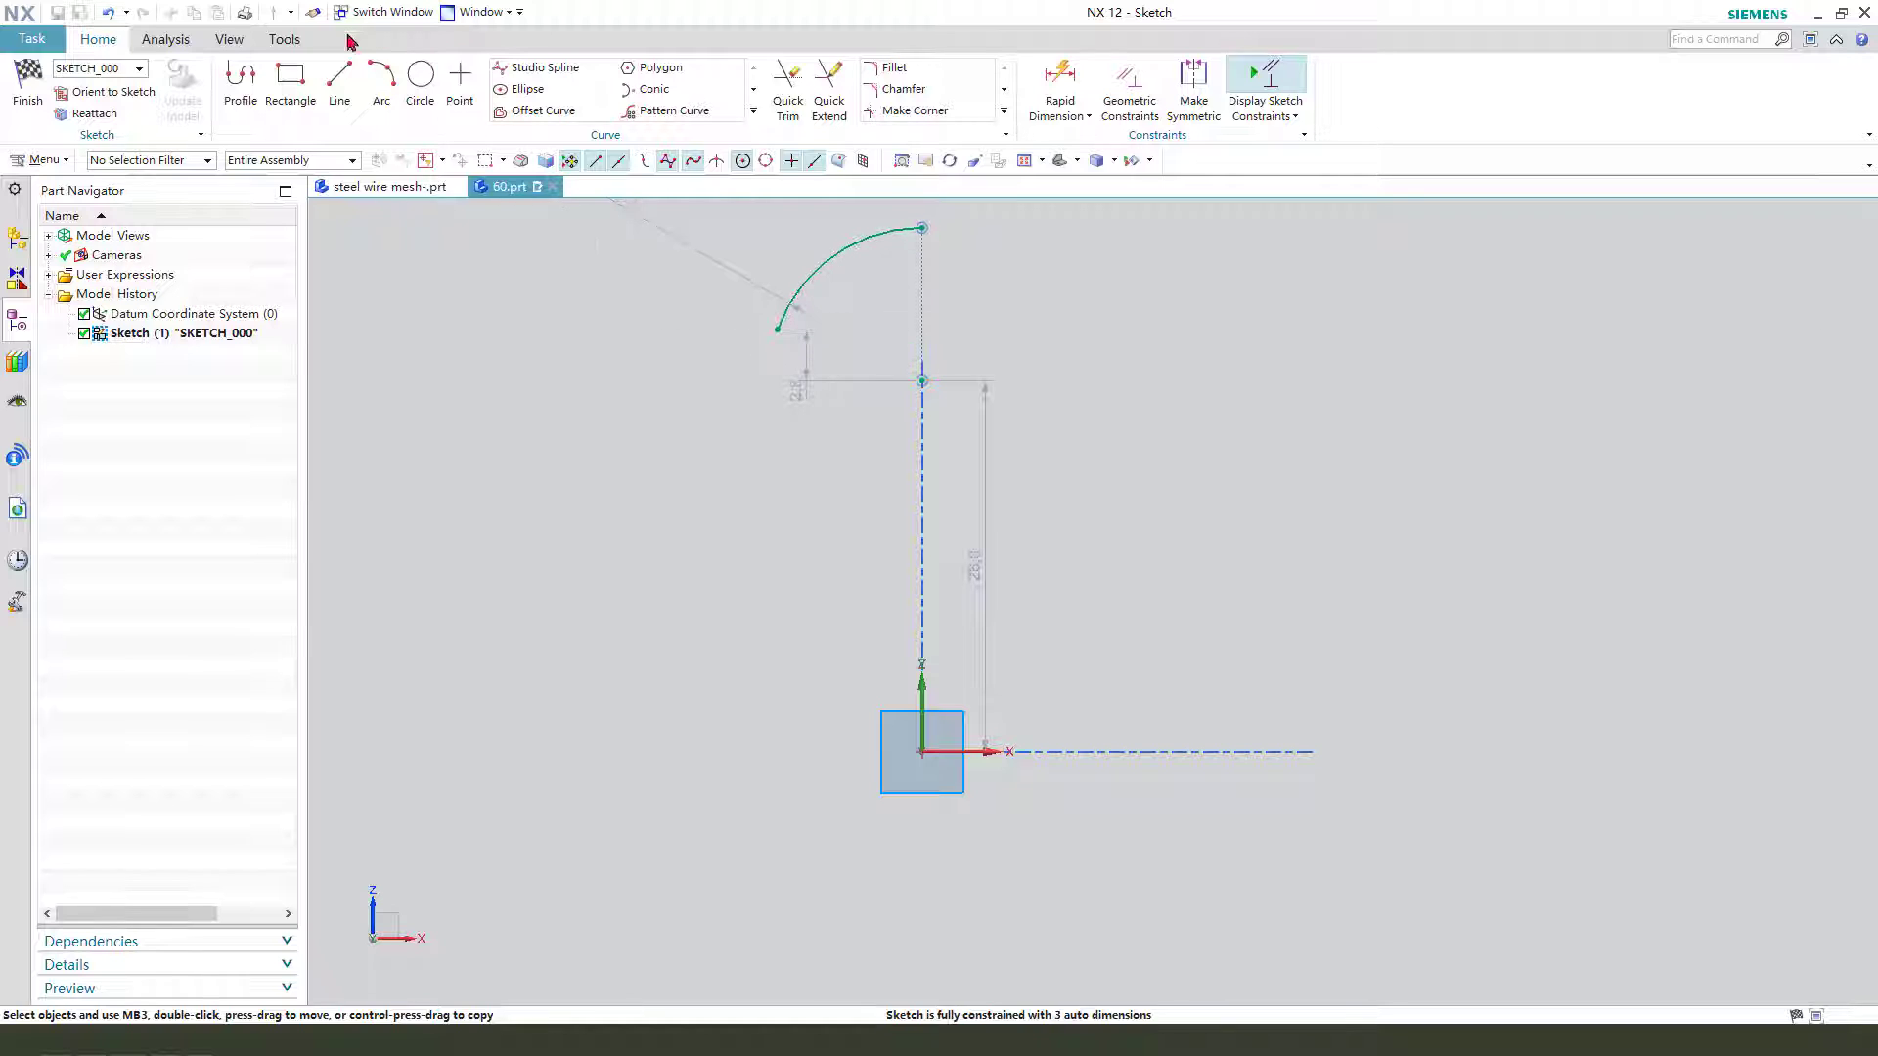
click(337, 85)
click(778, 329)
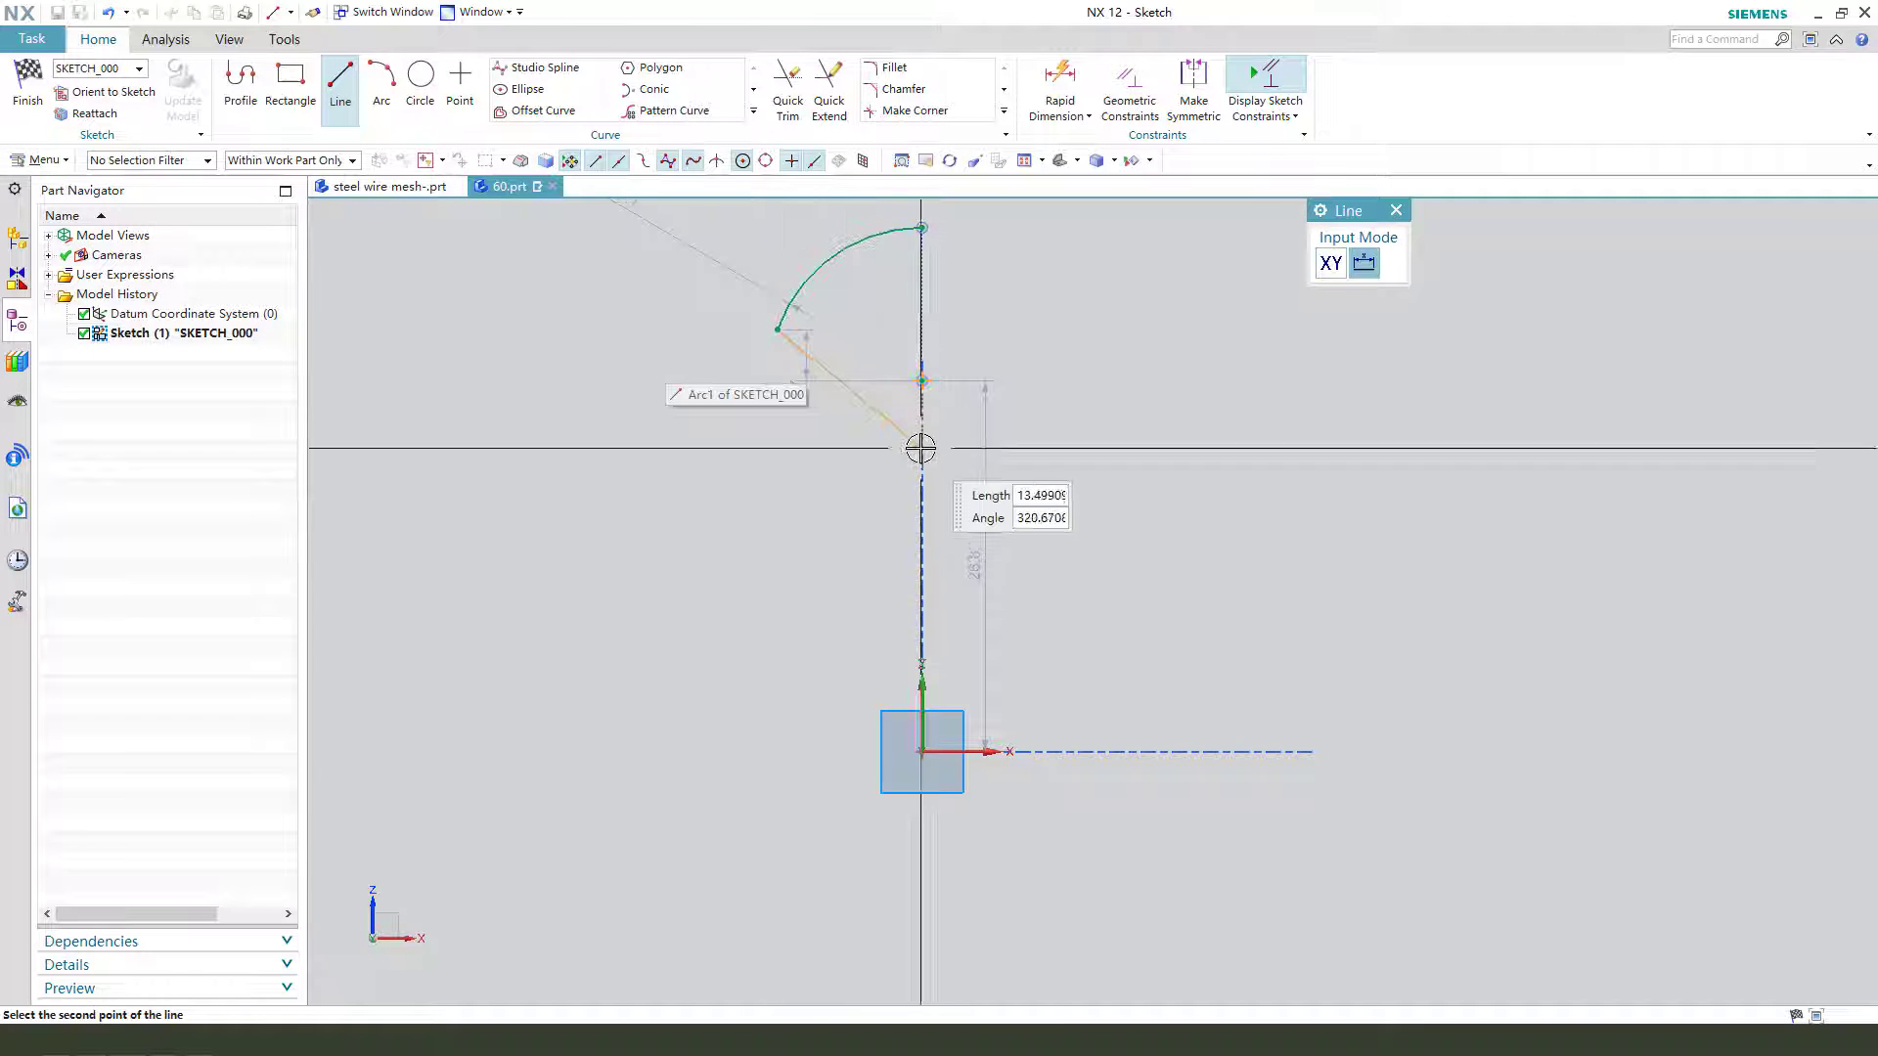
click(923, 384)
key(Escape)
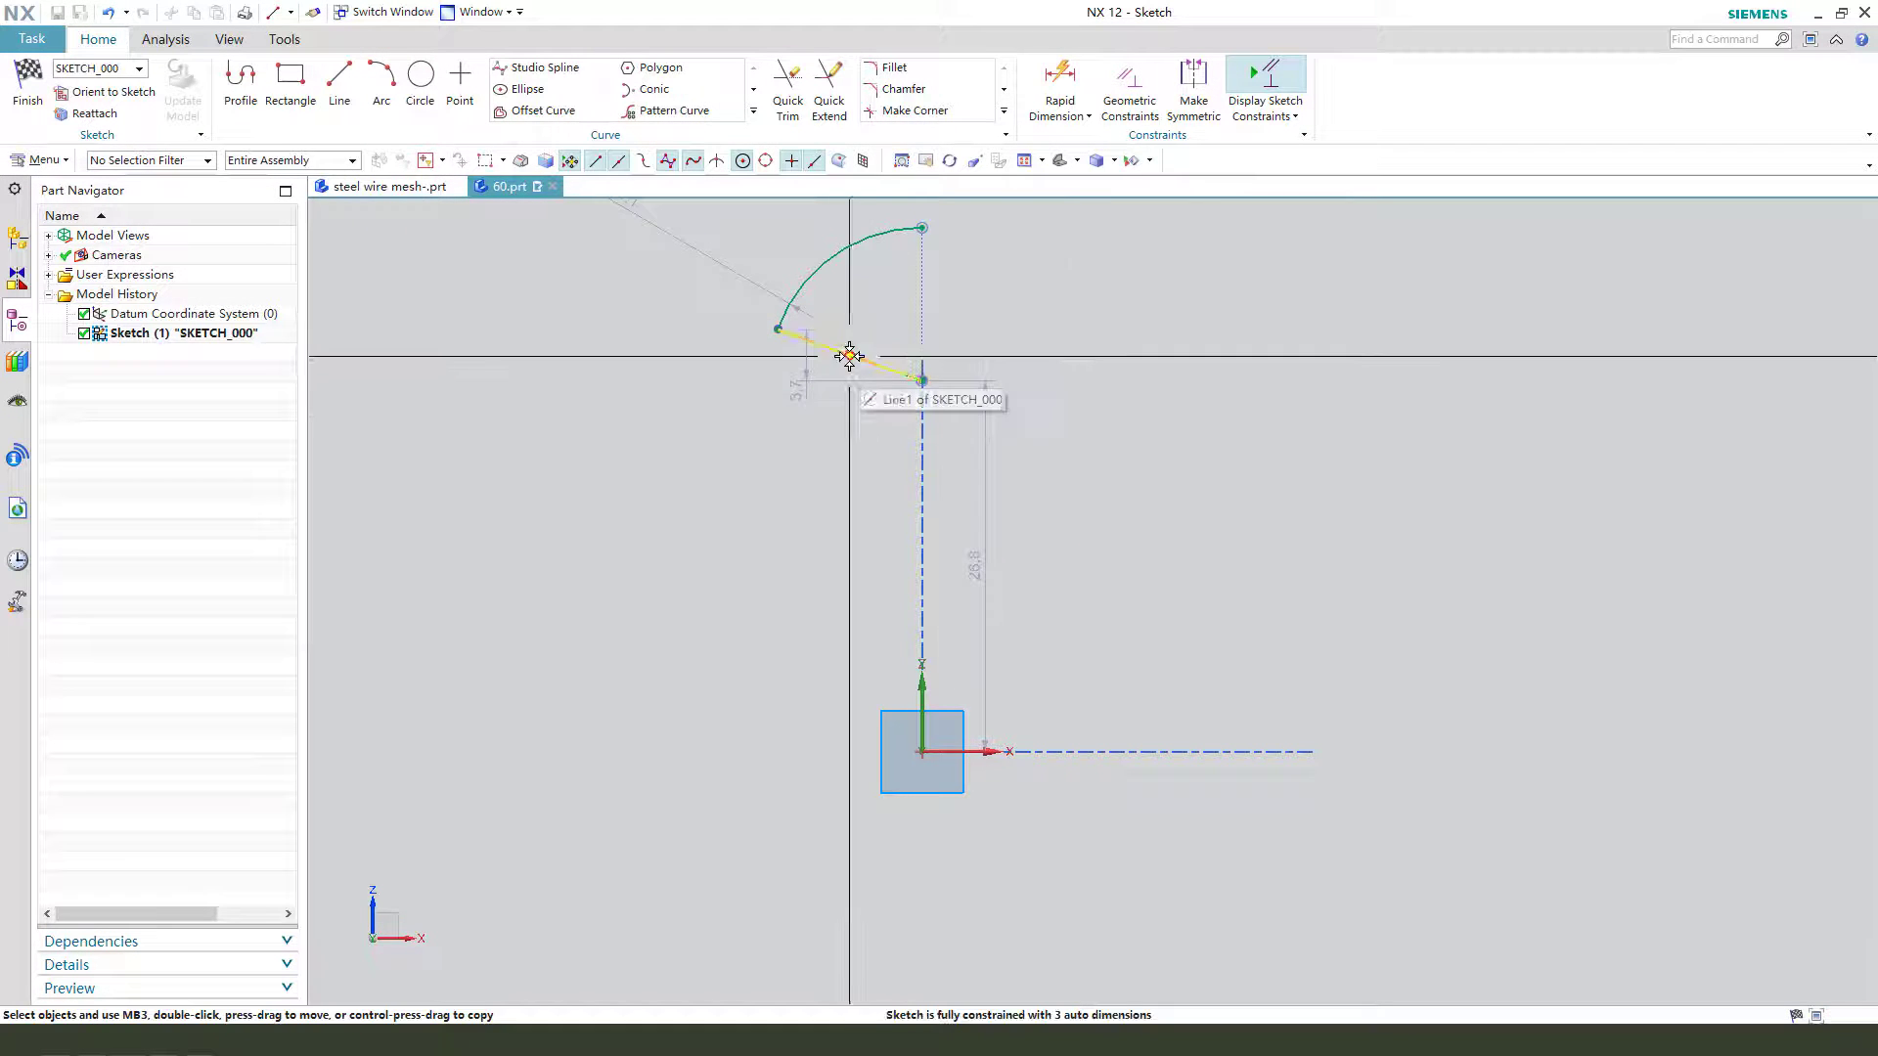
scroll(884, 389, up, 1)
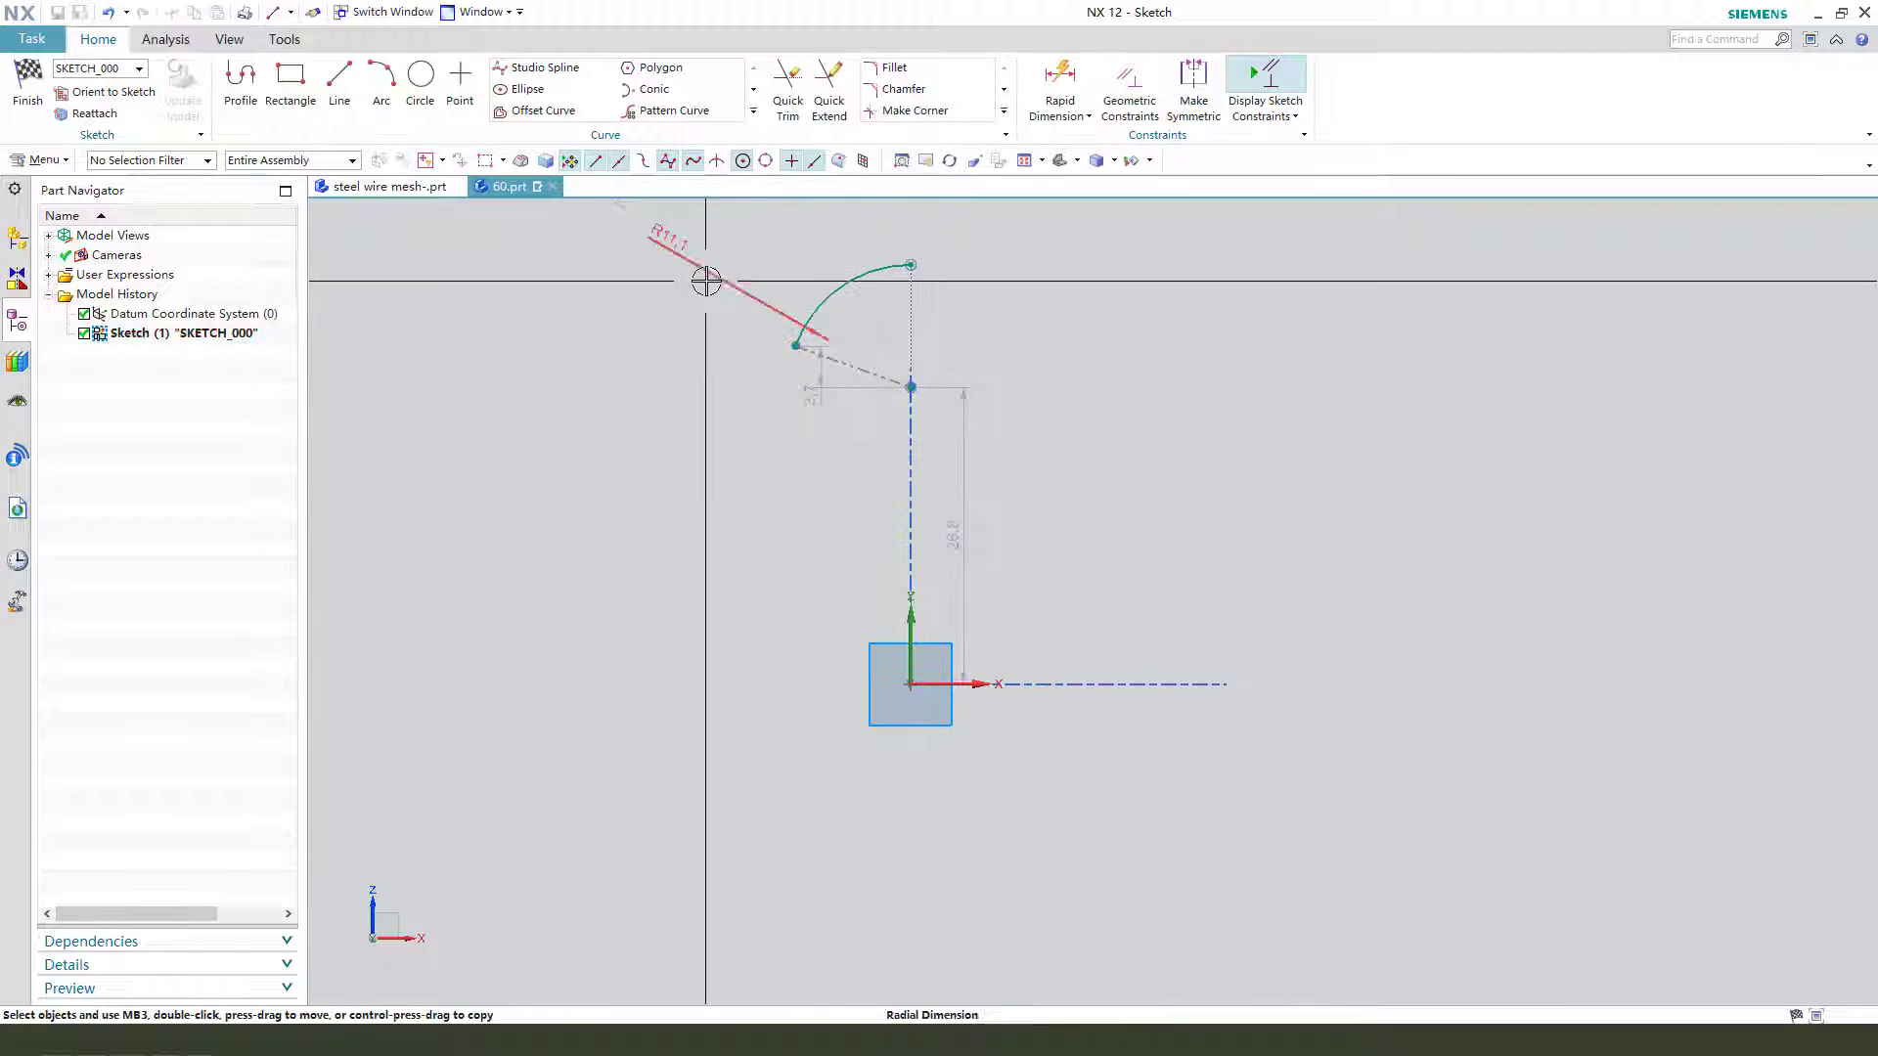
Set the arc's radial dimension to 15 mm
double_click(761, 263)
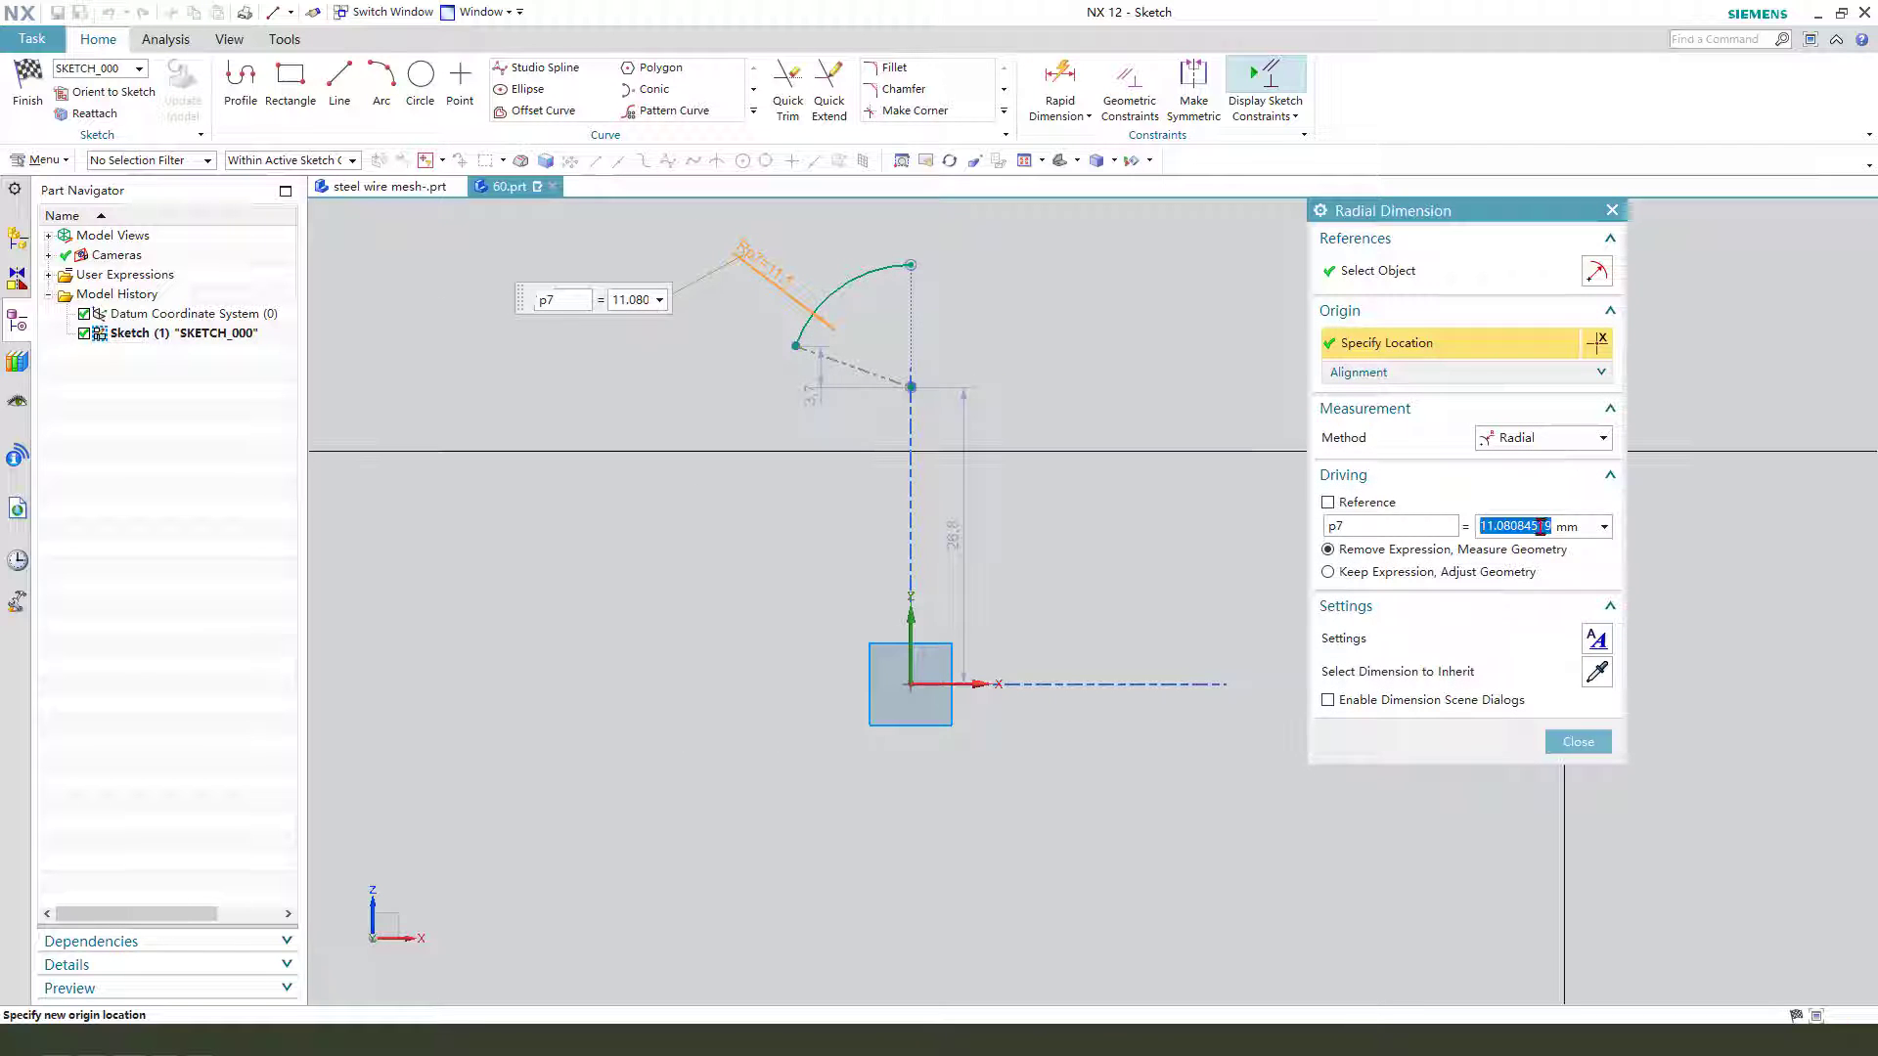
text(15)
key(Return)
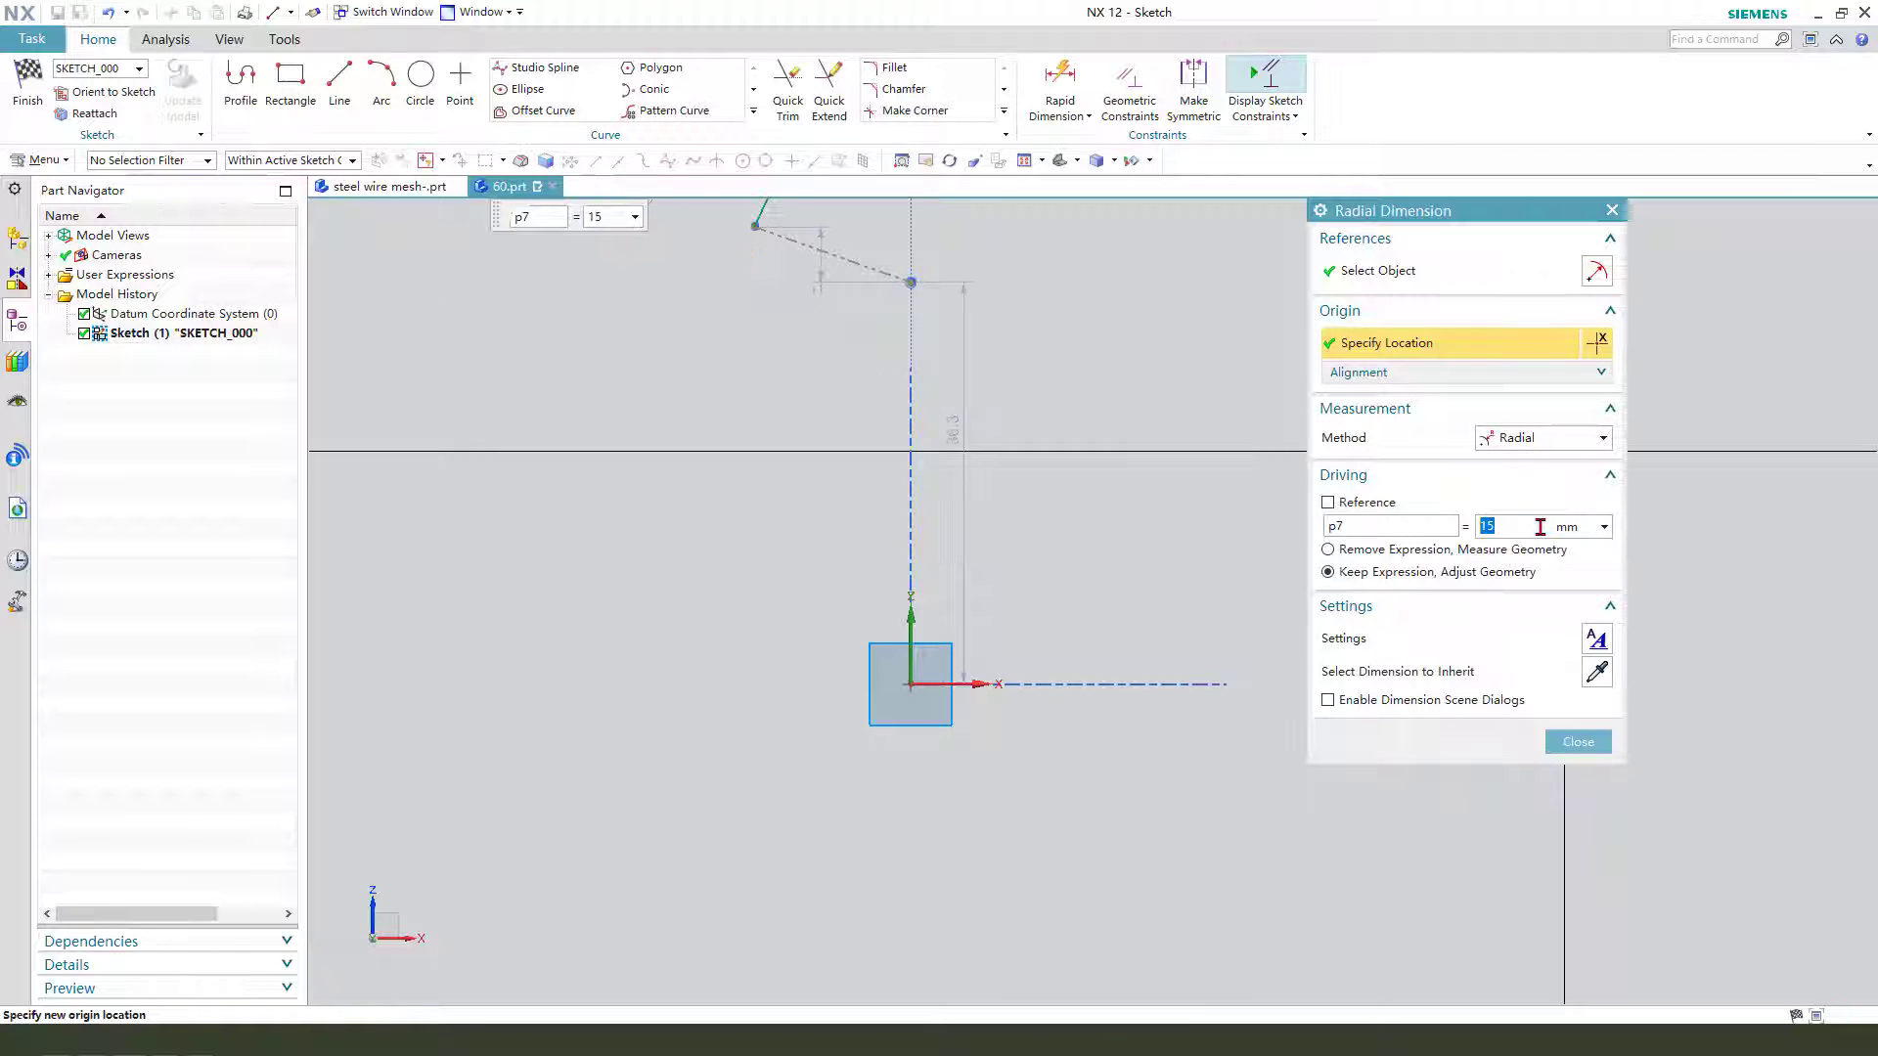
middle_click(836, 782)
Add an angular dimension of 110 degrees between the reference line and the sketch's vertical axis
scroll(838, 763, up, 2)
click(1060, 86)
click(1541, 493)
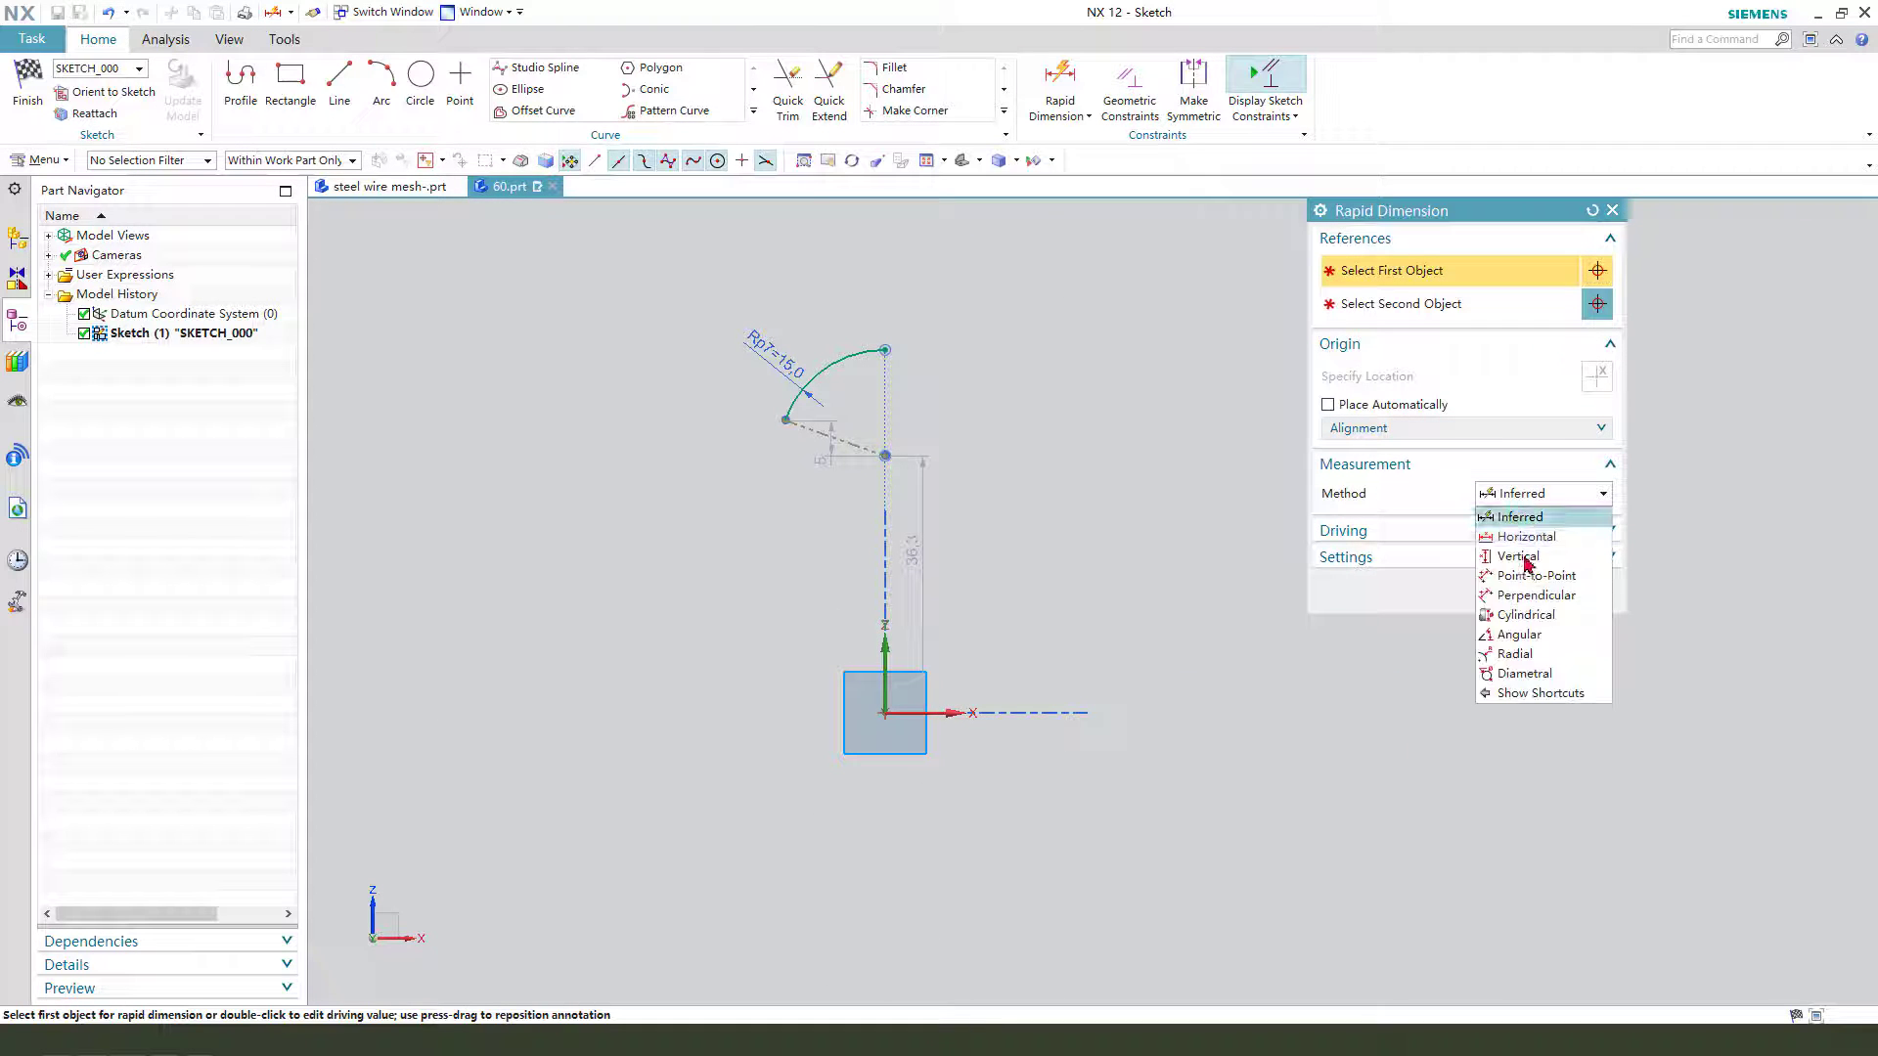
click(1513, 635)
scroll(885, 518, up, 4)
click(821, 374)
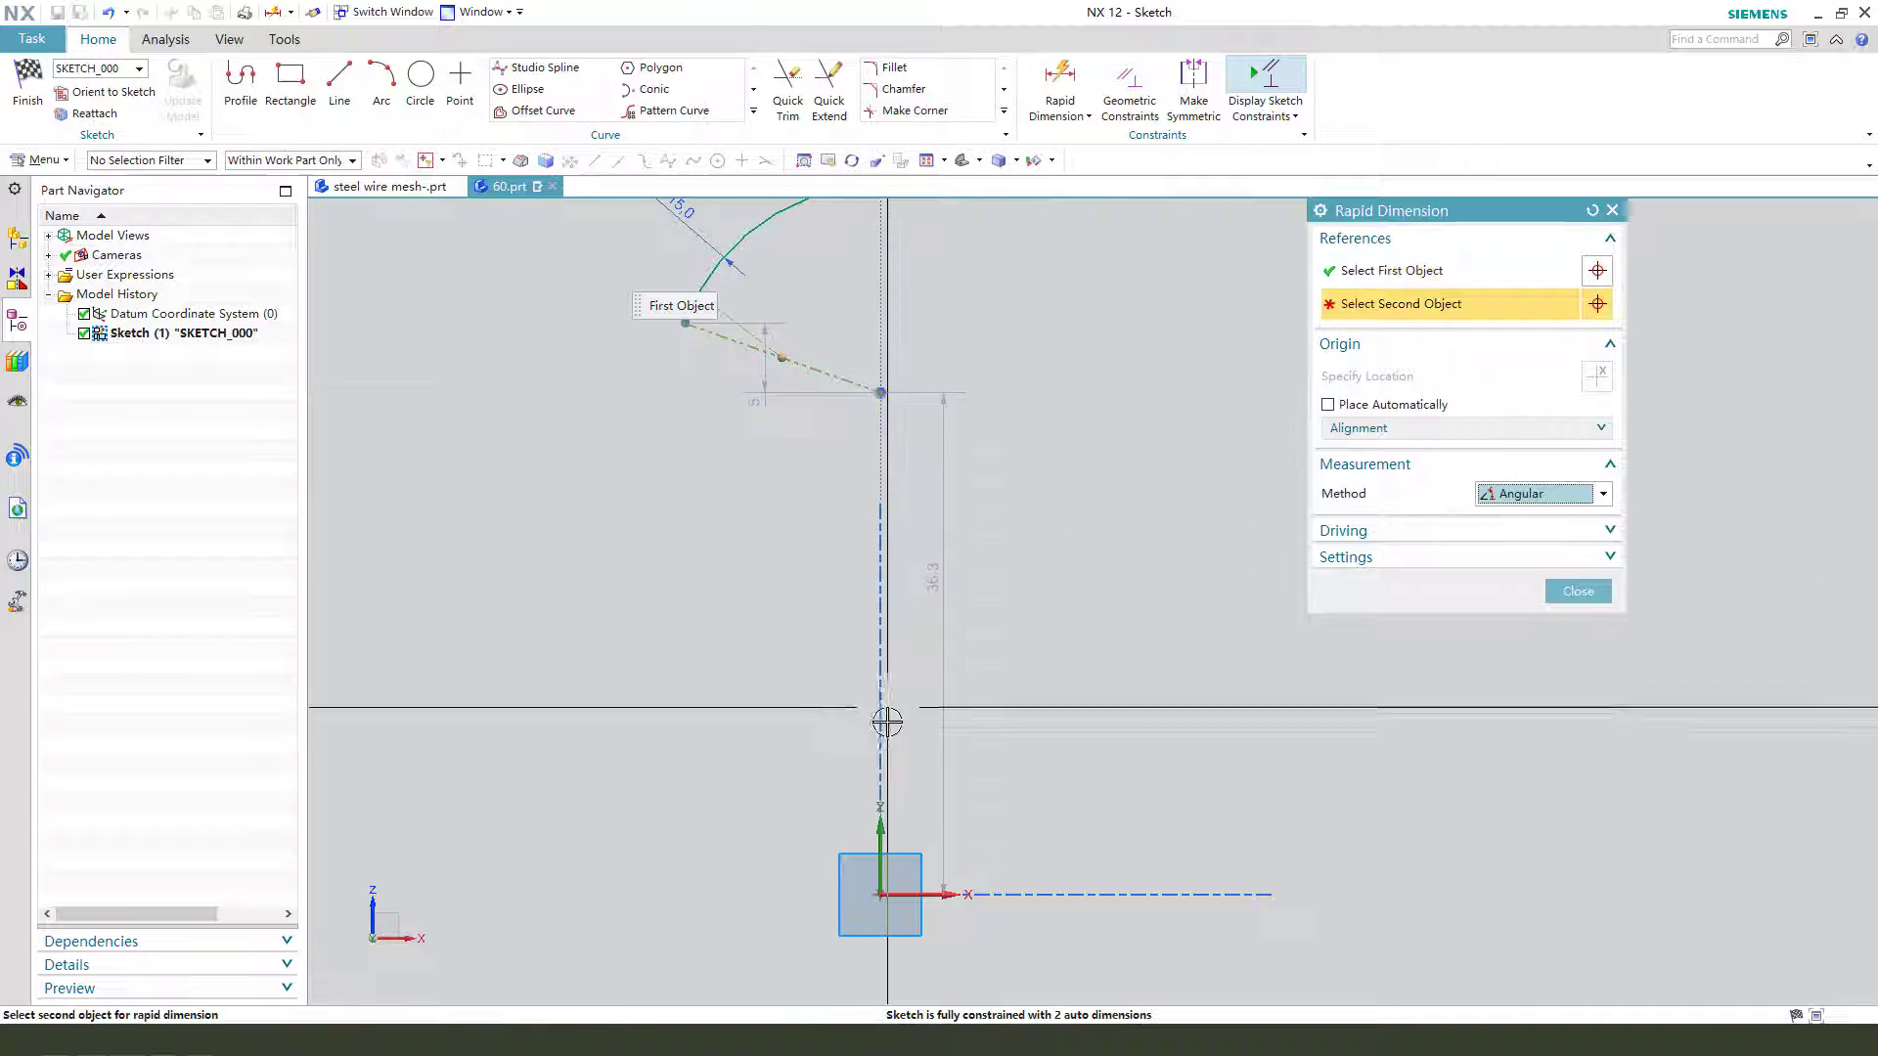
click(879, 824)
click(794, 581)
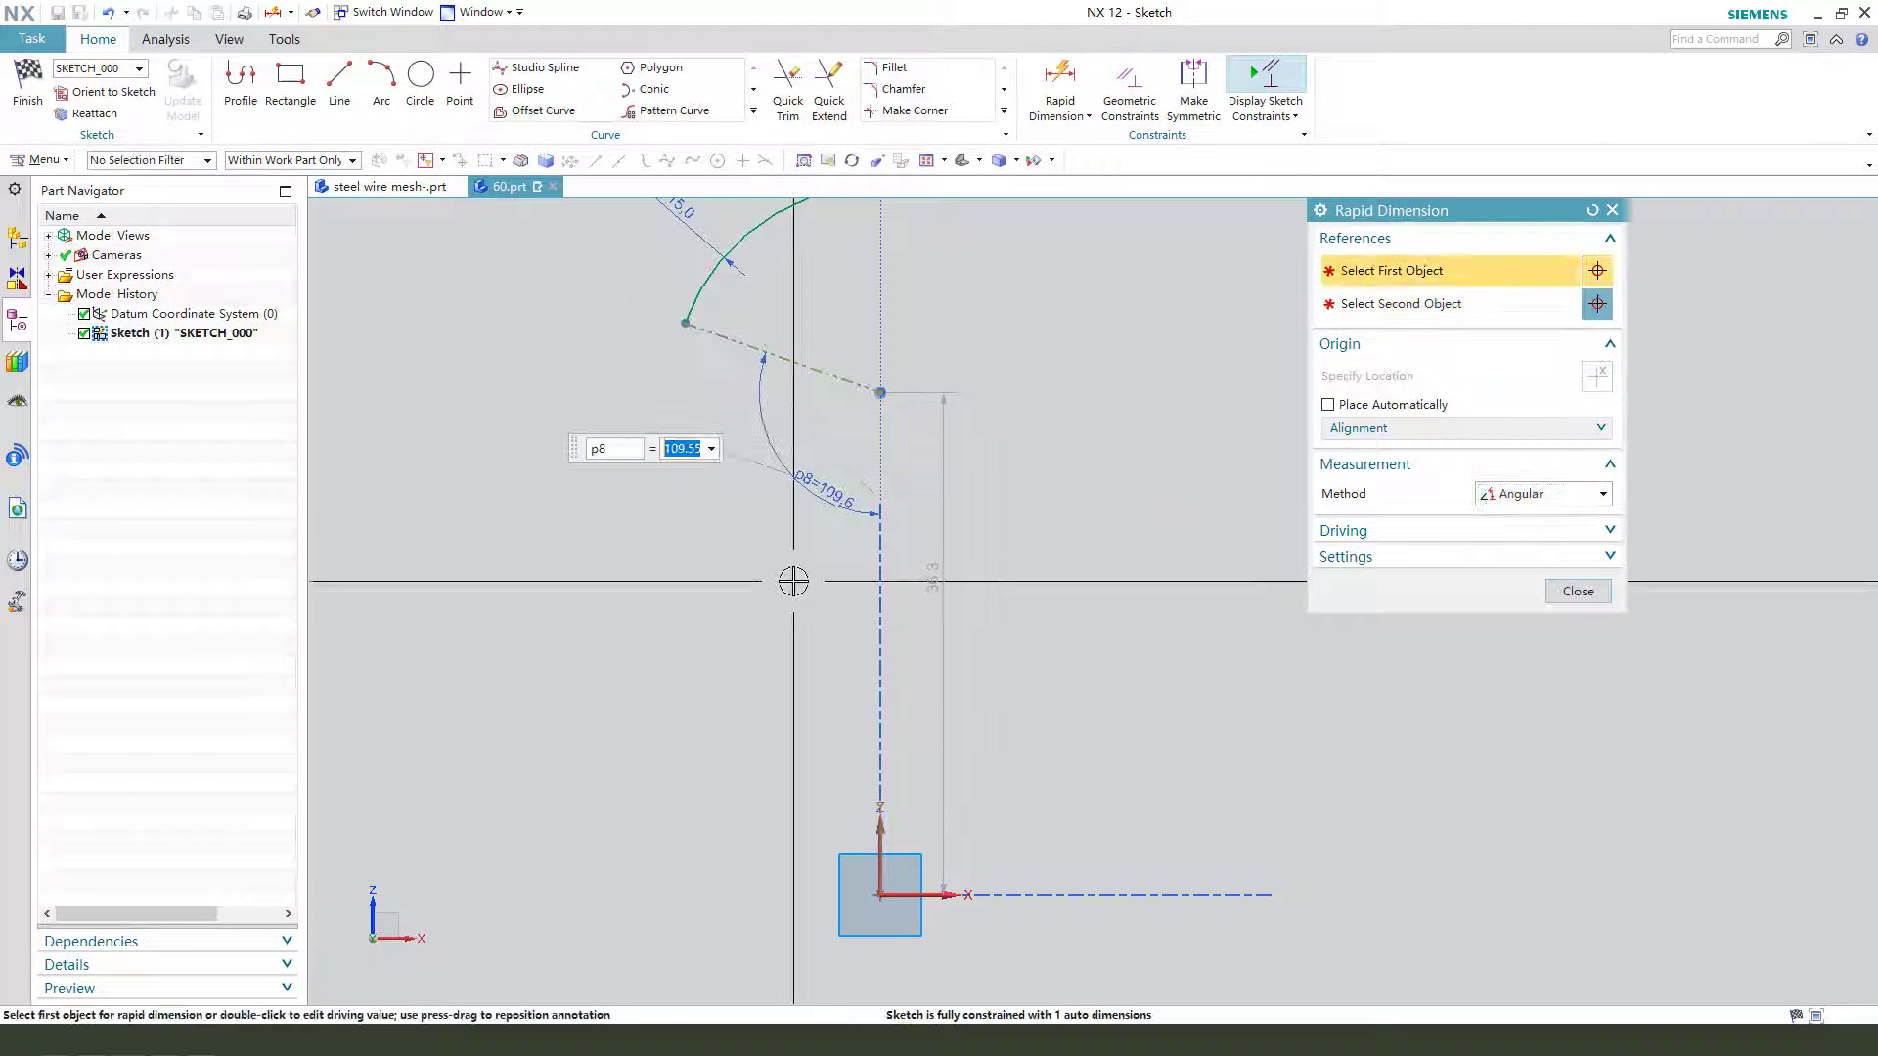
scroll(793, 581, down, 2)
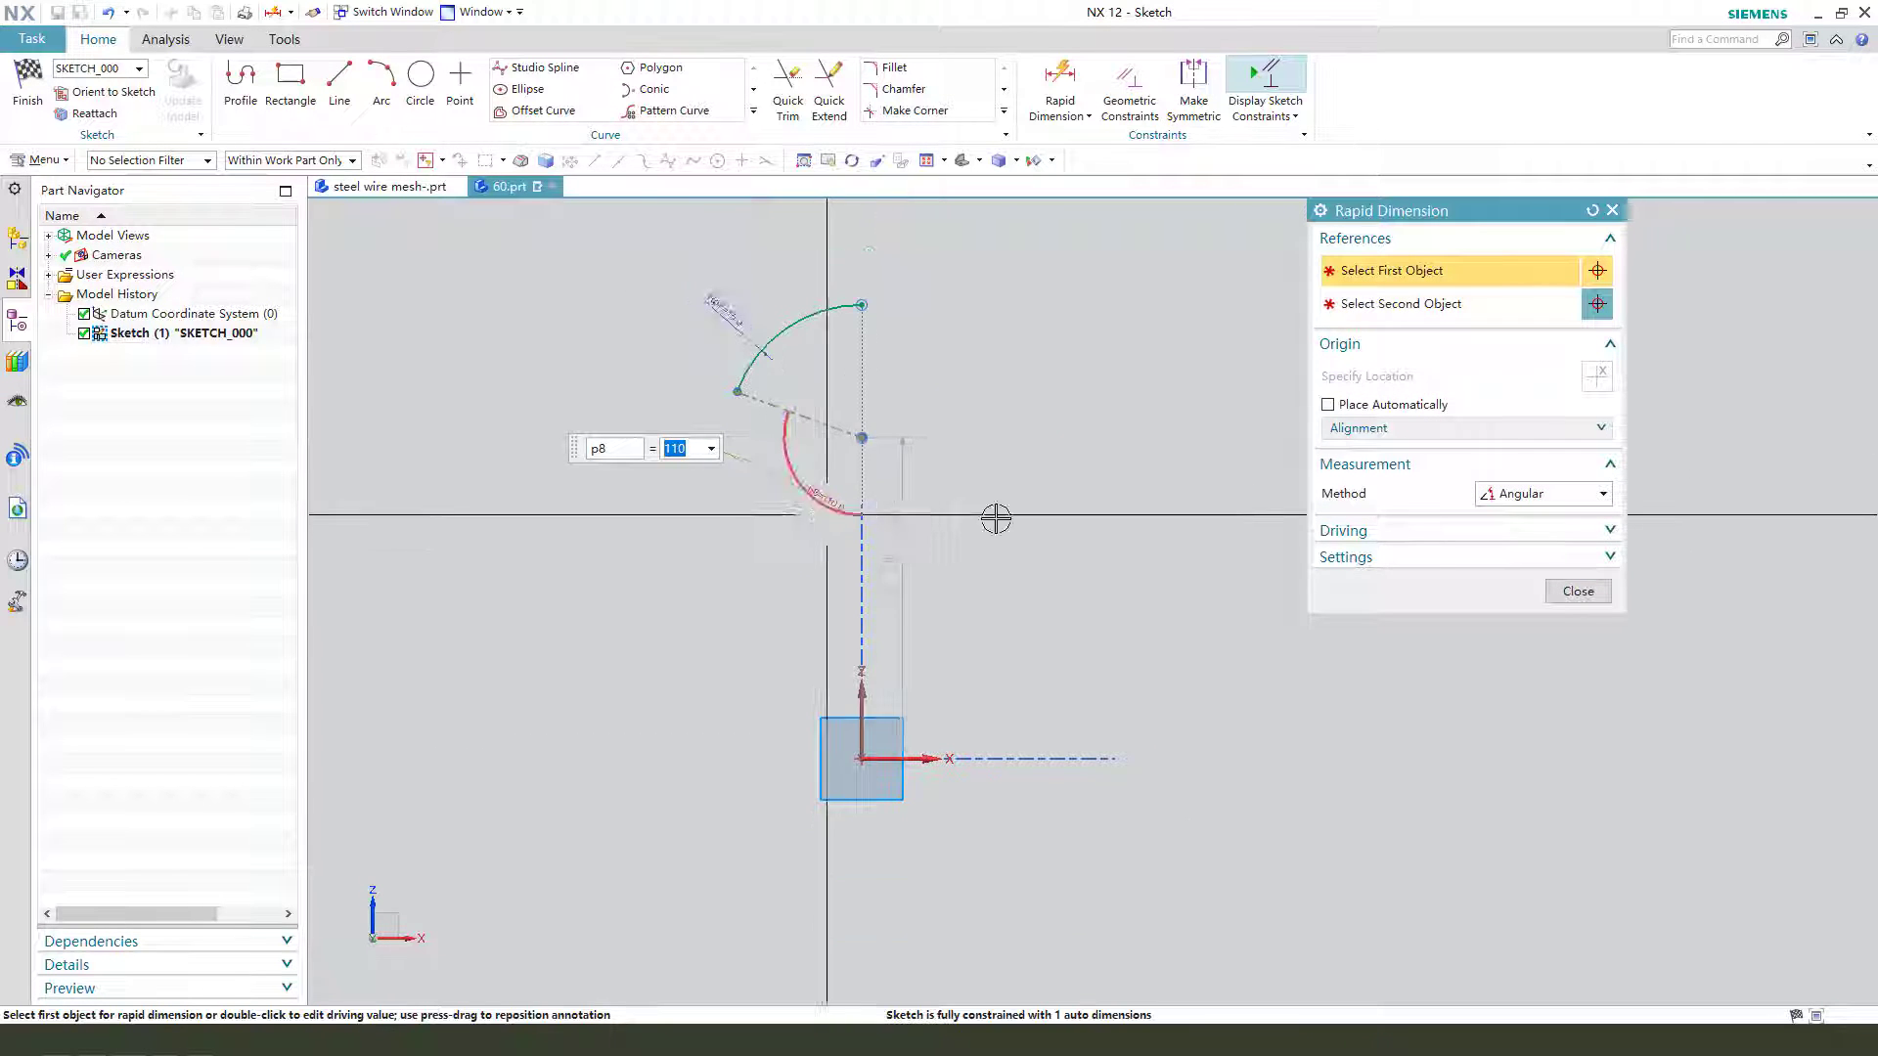
click(1578, 591)
Dimension the height from the horizontal axis to the arc's top end point as 80 mm with the Inferred method
click(1077, 91)
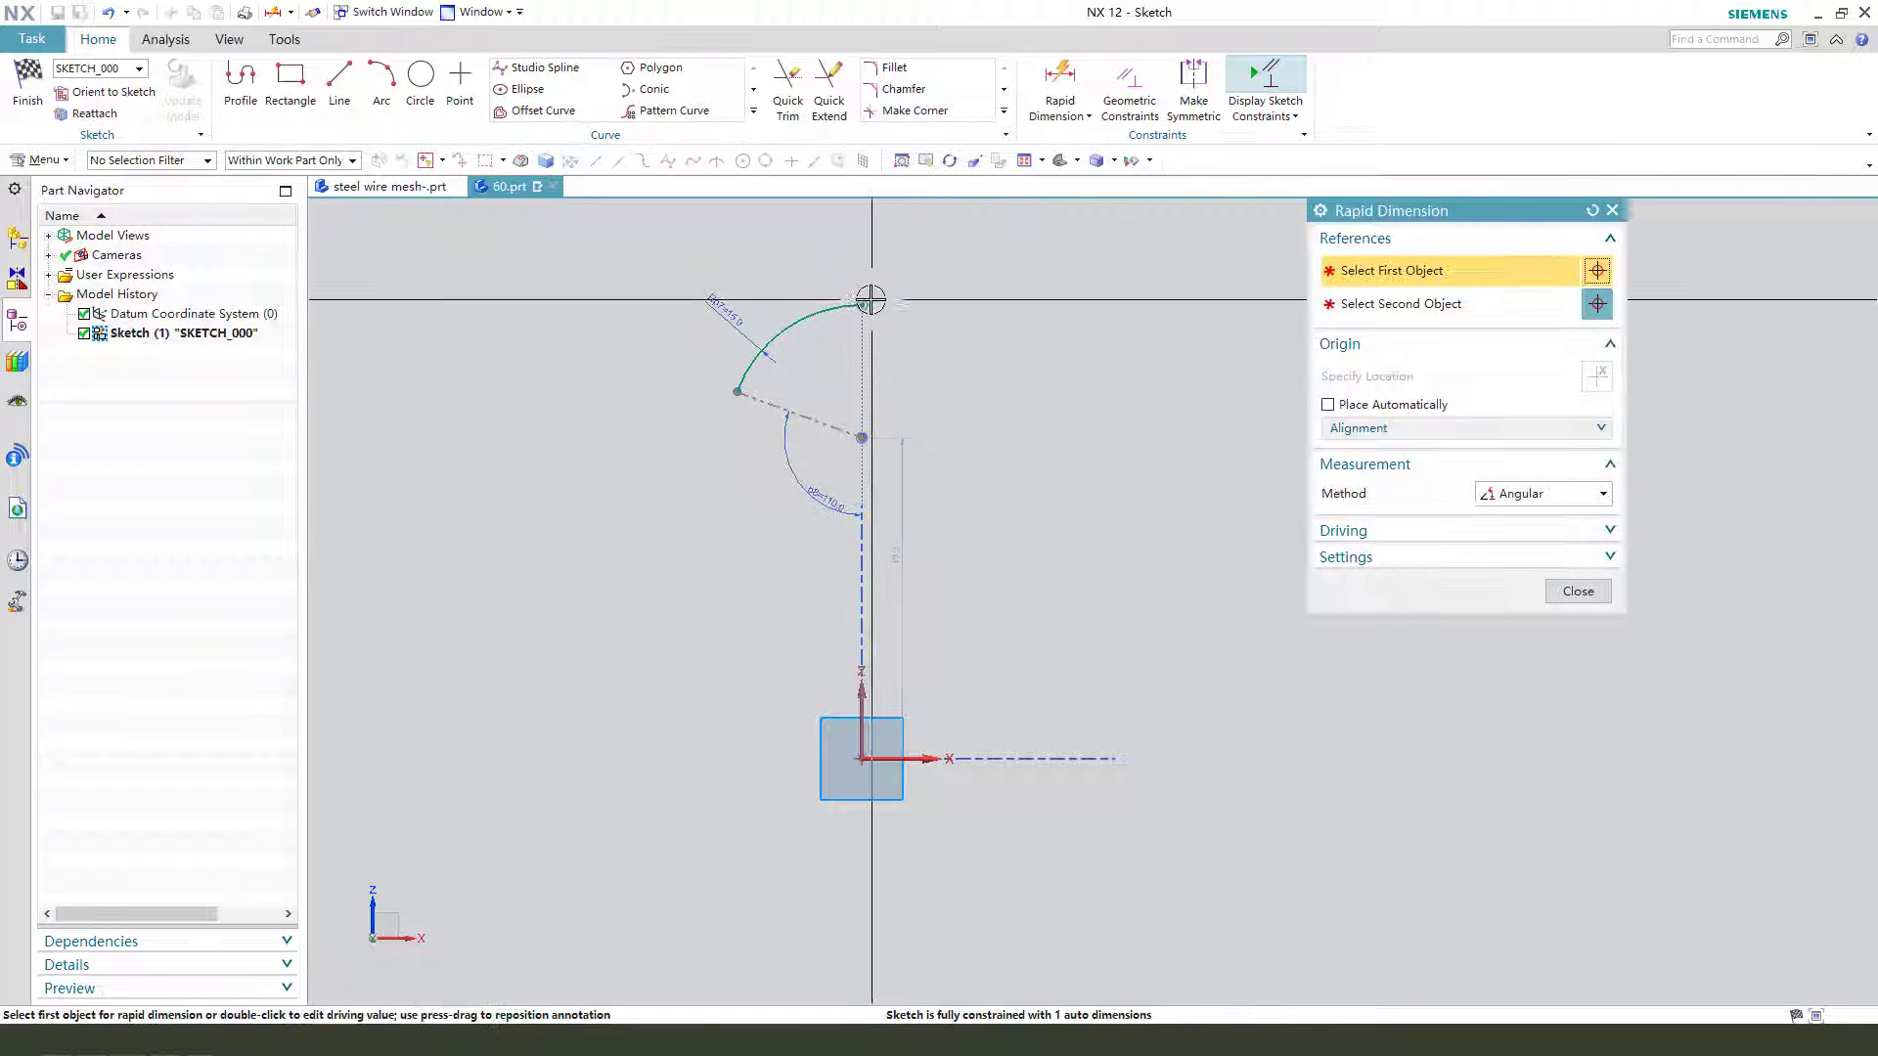
click(1511, 494)
click(1513, 518)
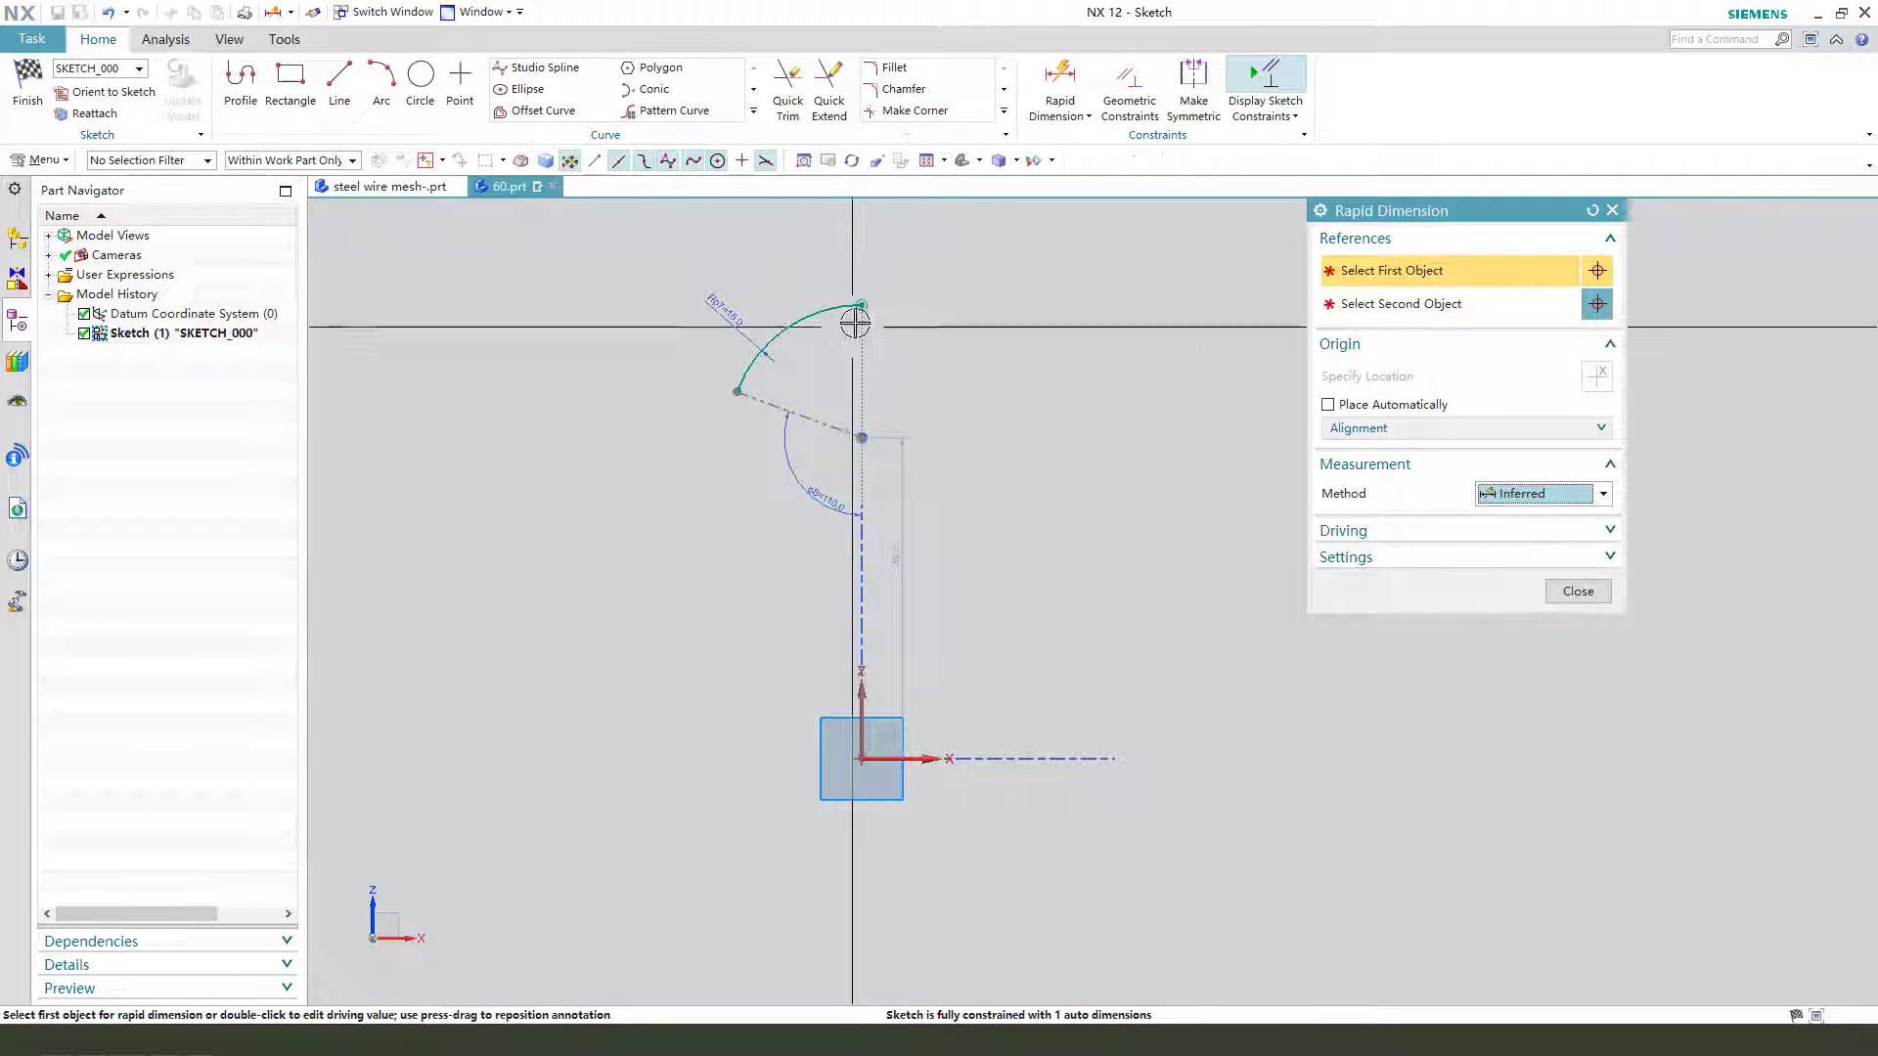
click(860, 305)
click(931, 756)
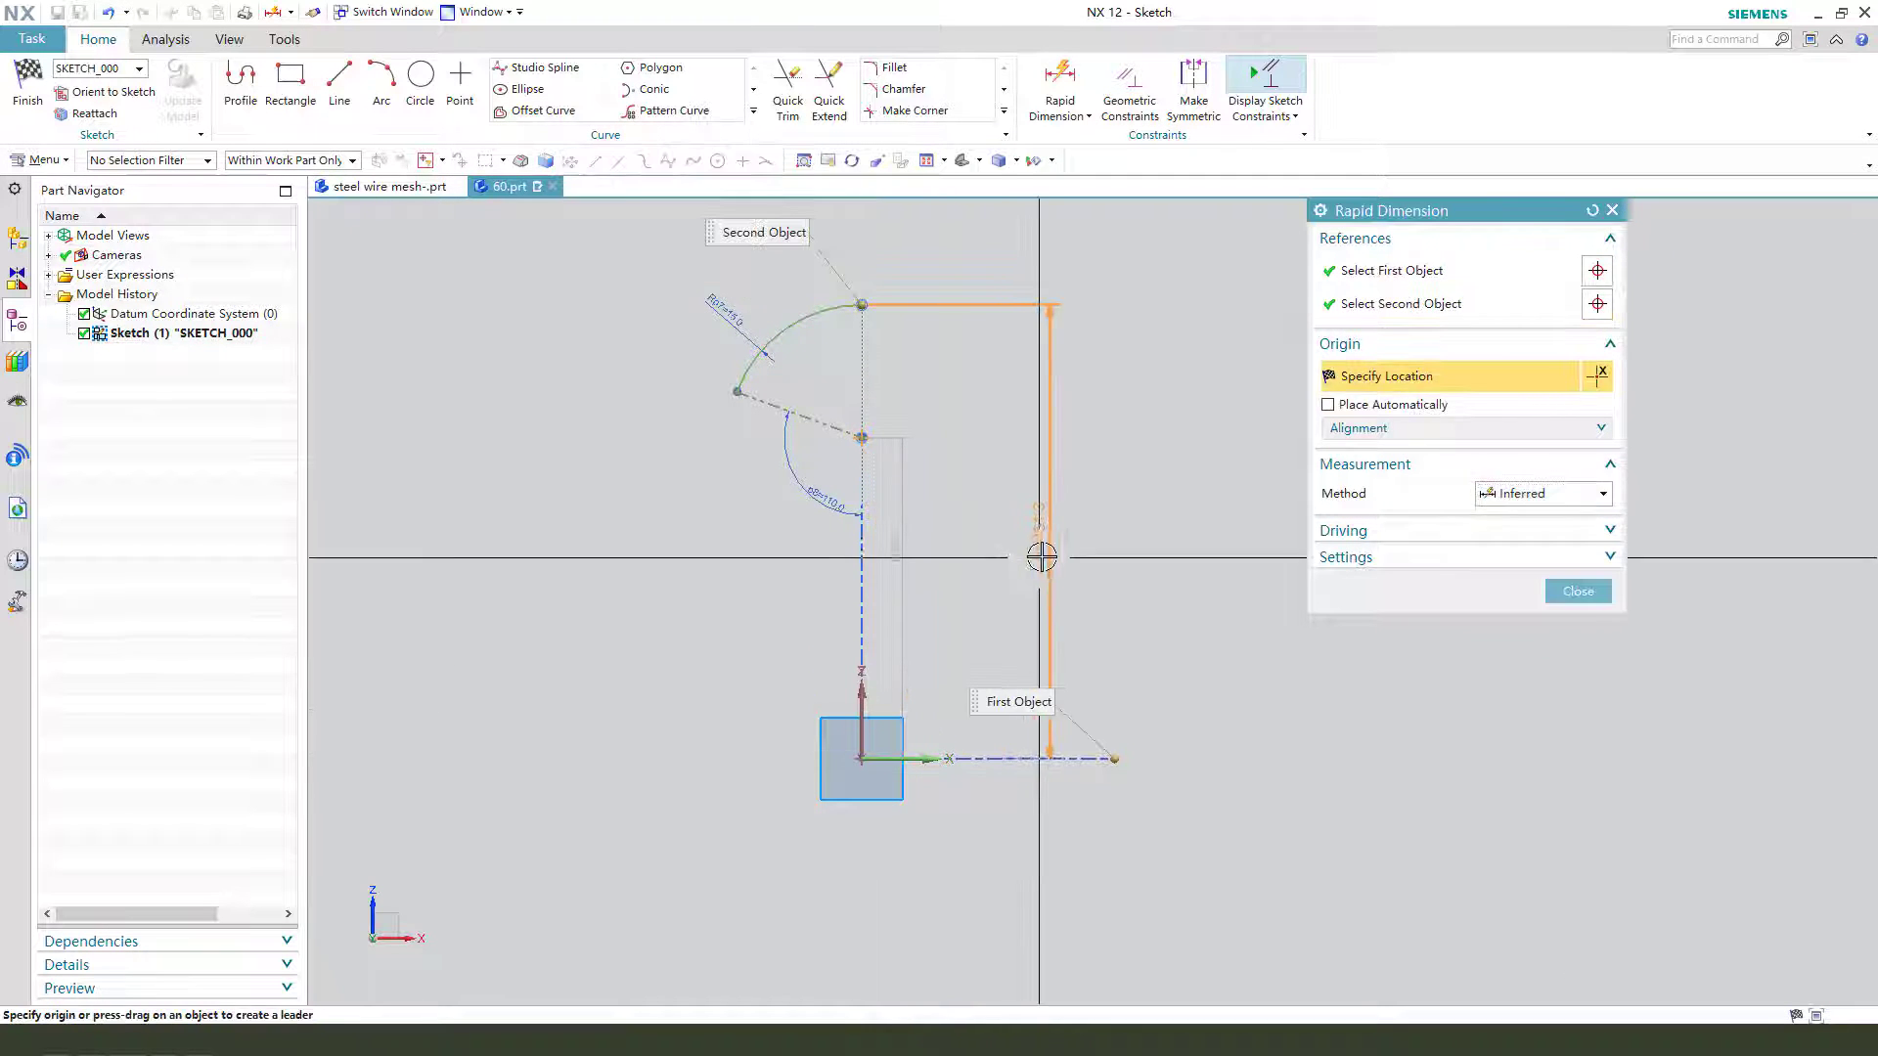
click(1040, 550)
key(Return)
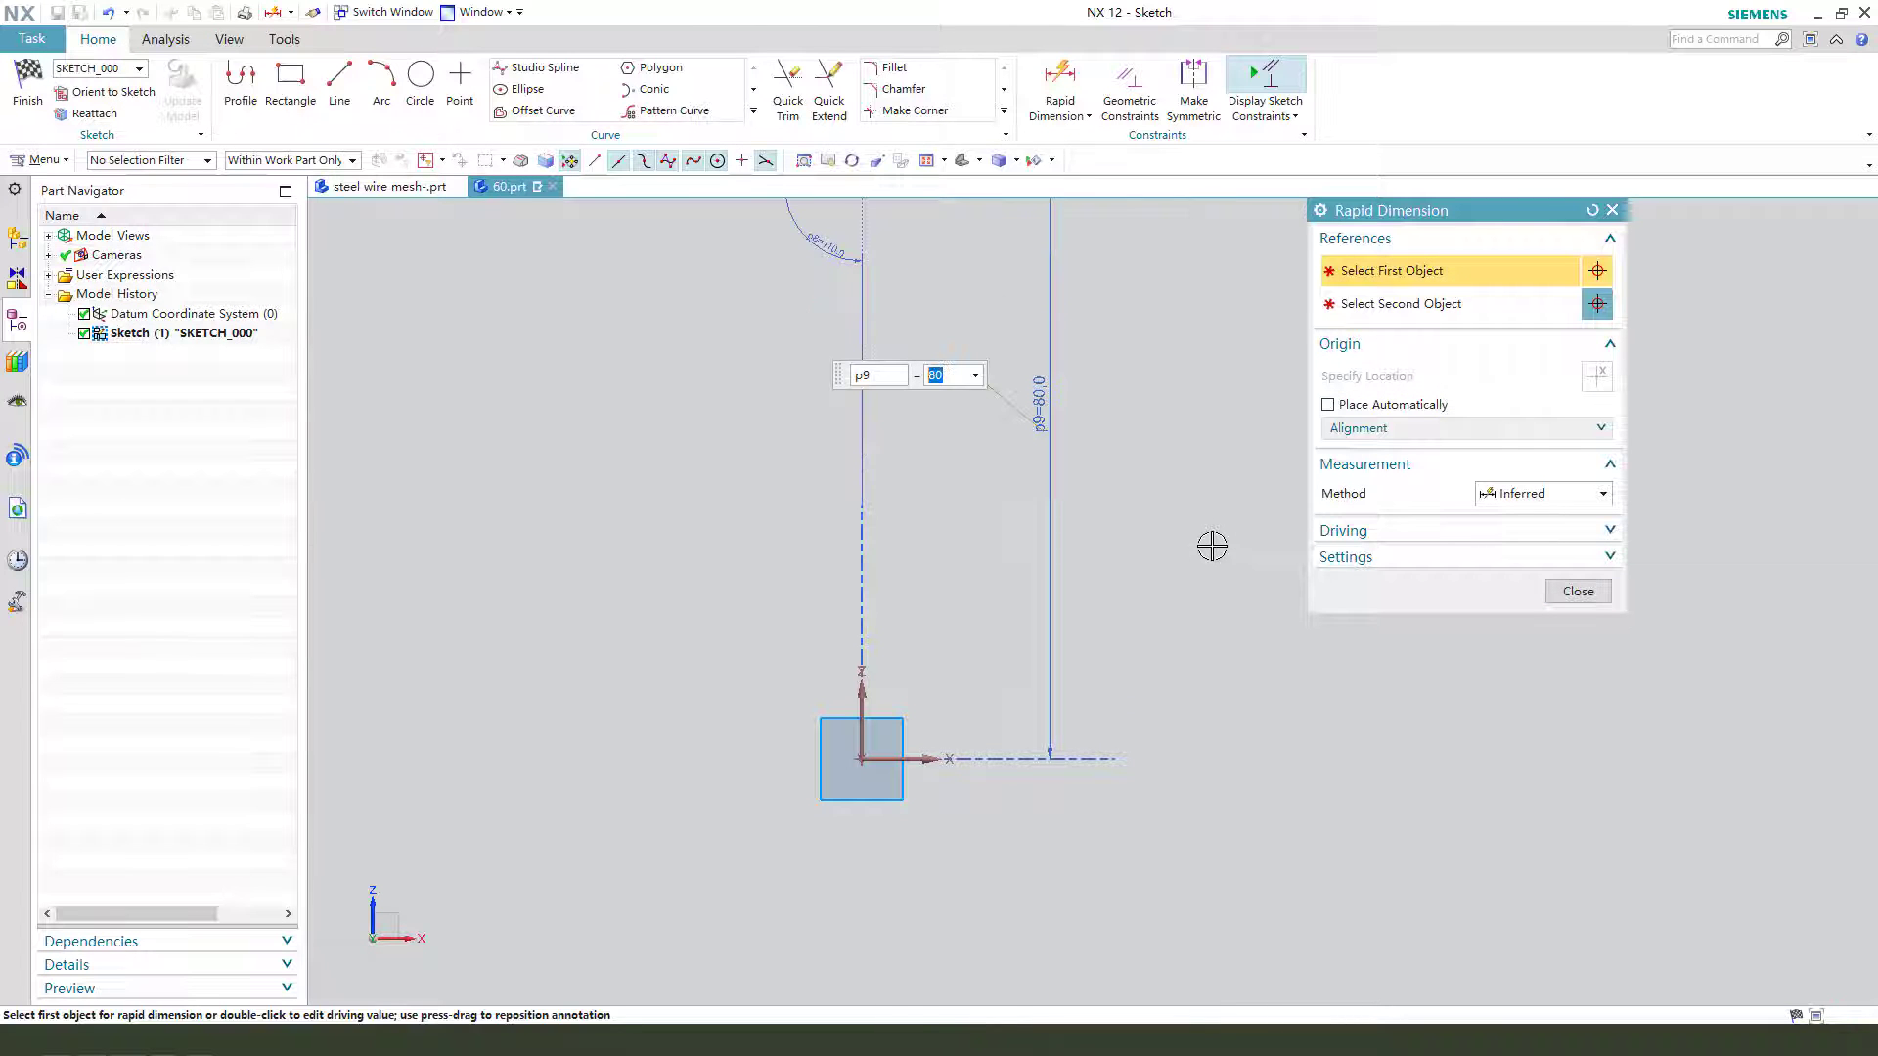
scroll(1212, 587, down, 4)
click(1578, 591)
Draw a second three-point arc of about 8.9 mm radius beside the origin and align its outer end vertically with its centre
scroll(1352, 601, up, 1)
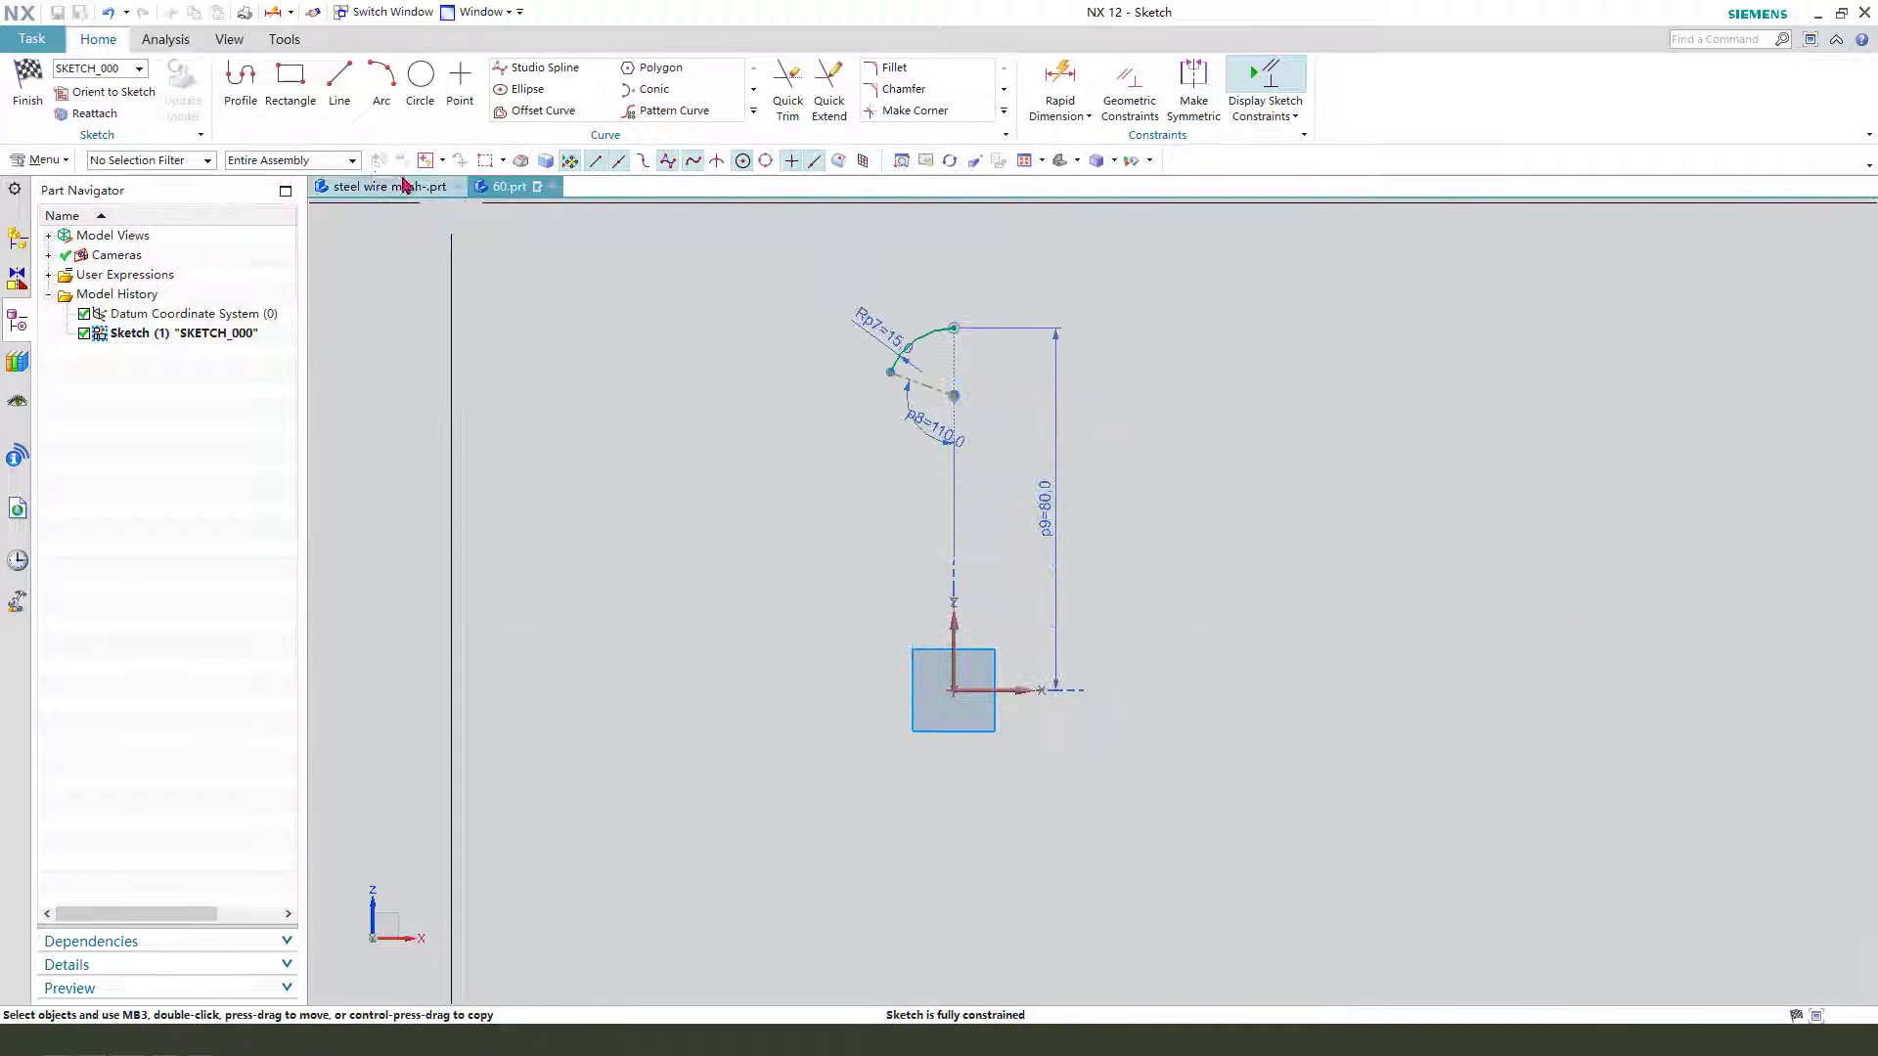
click(372, 78)
scroll(915, 713, up, 2)
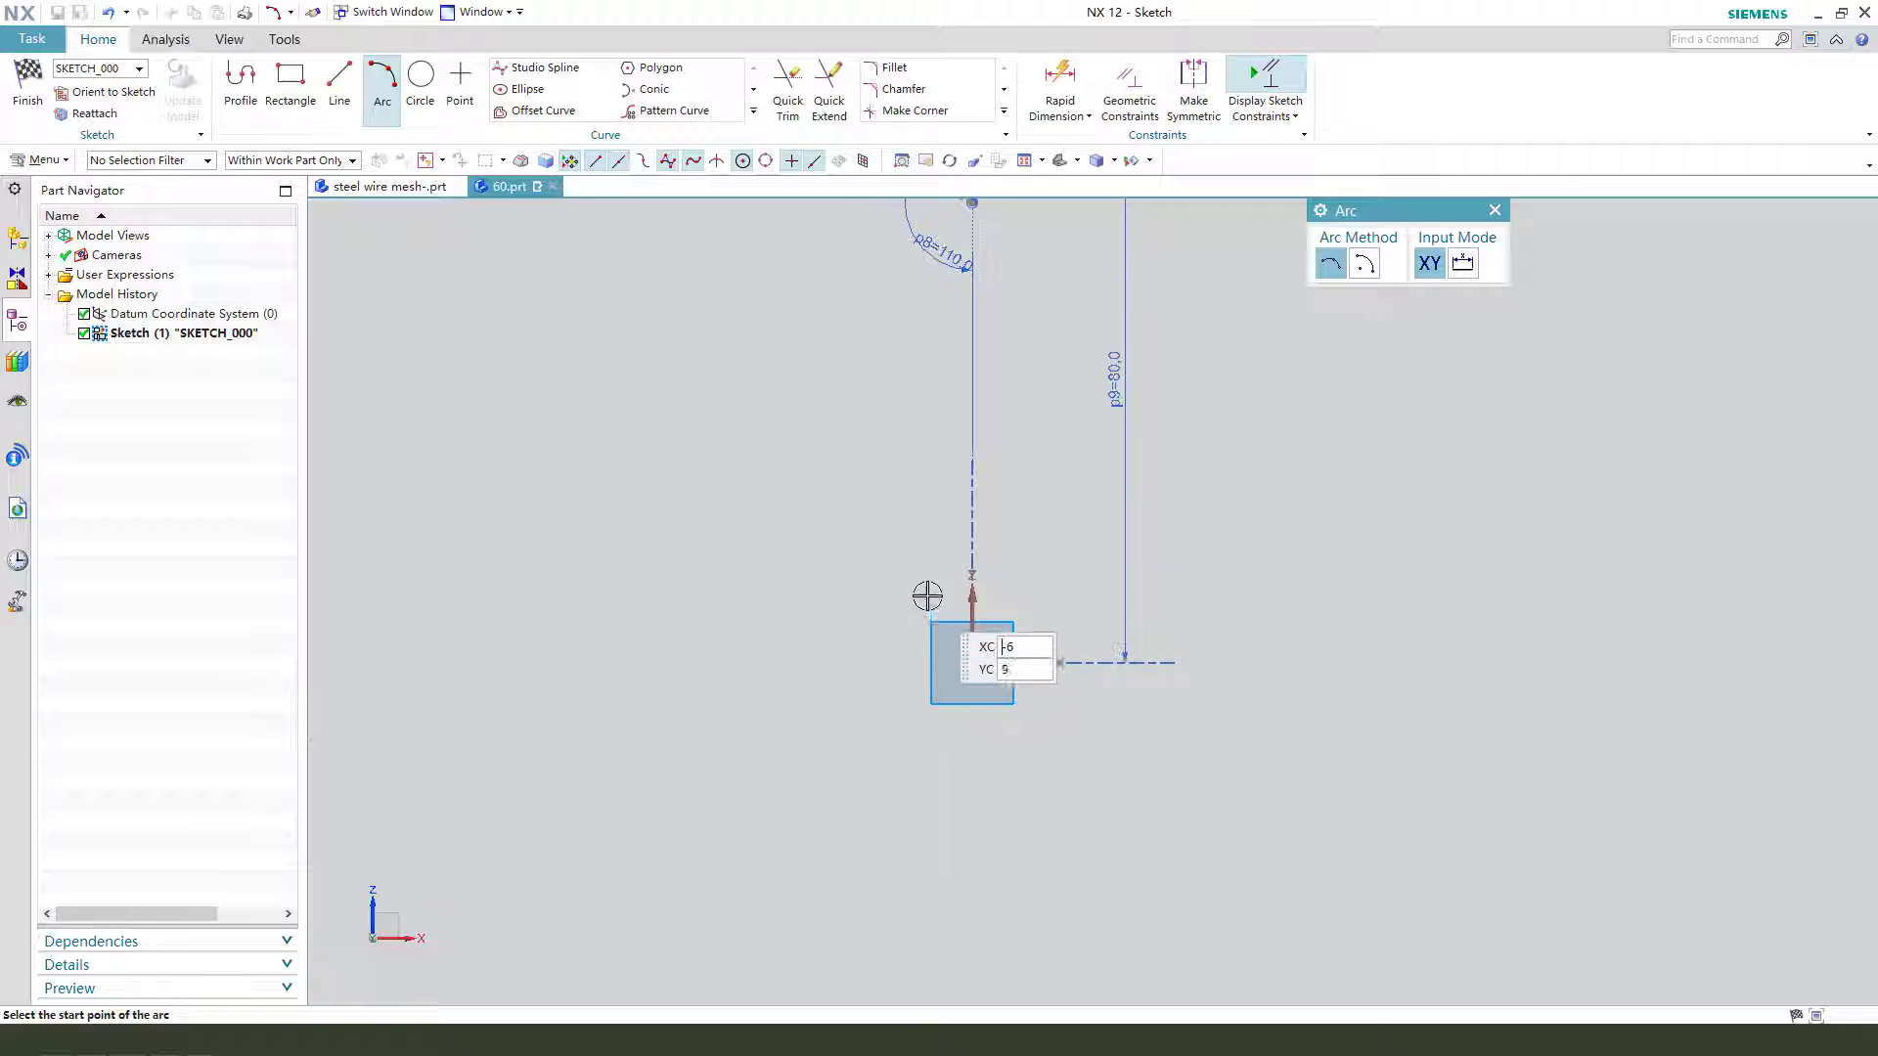
scroll(906, 646, up, 1)
click(900, 634)
key(Escape)
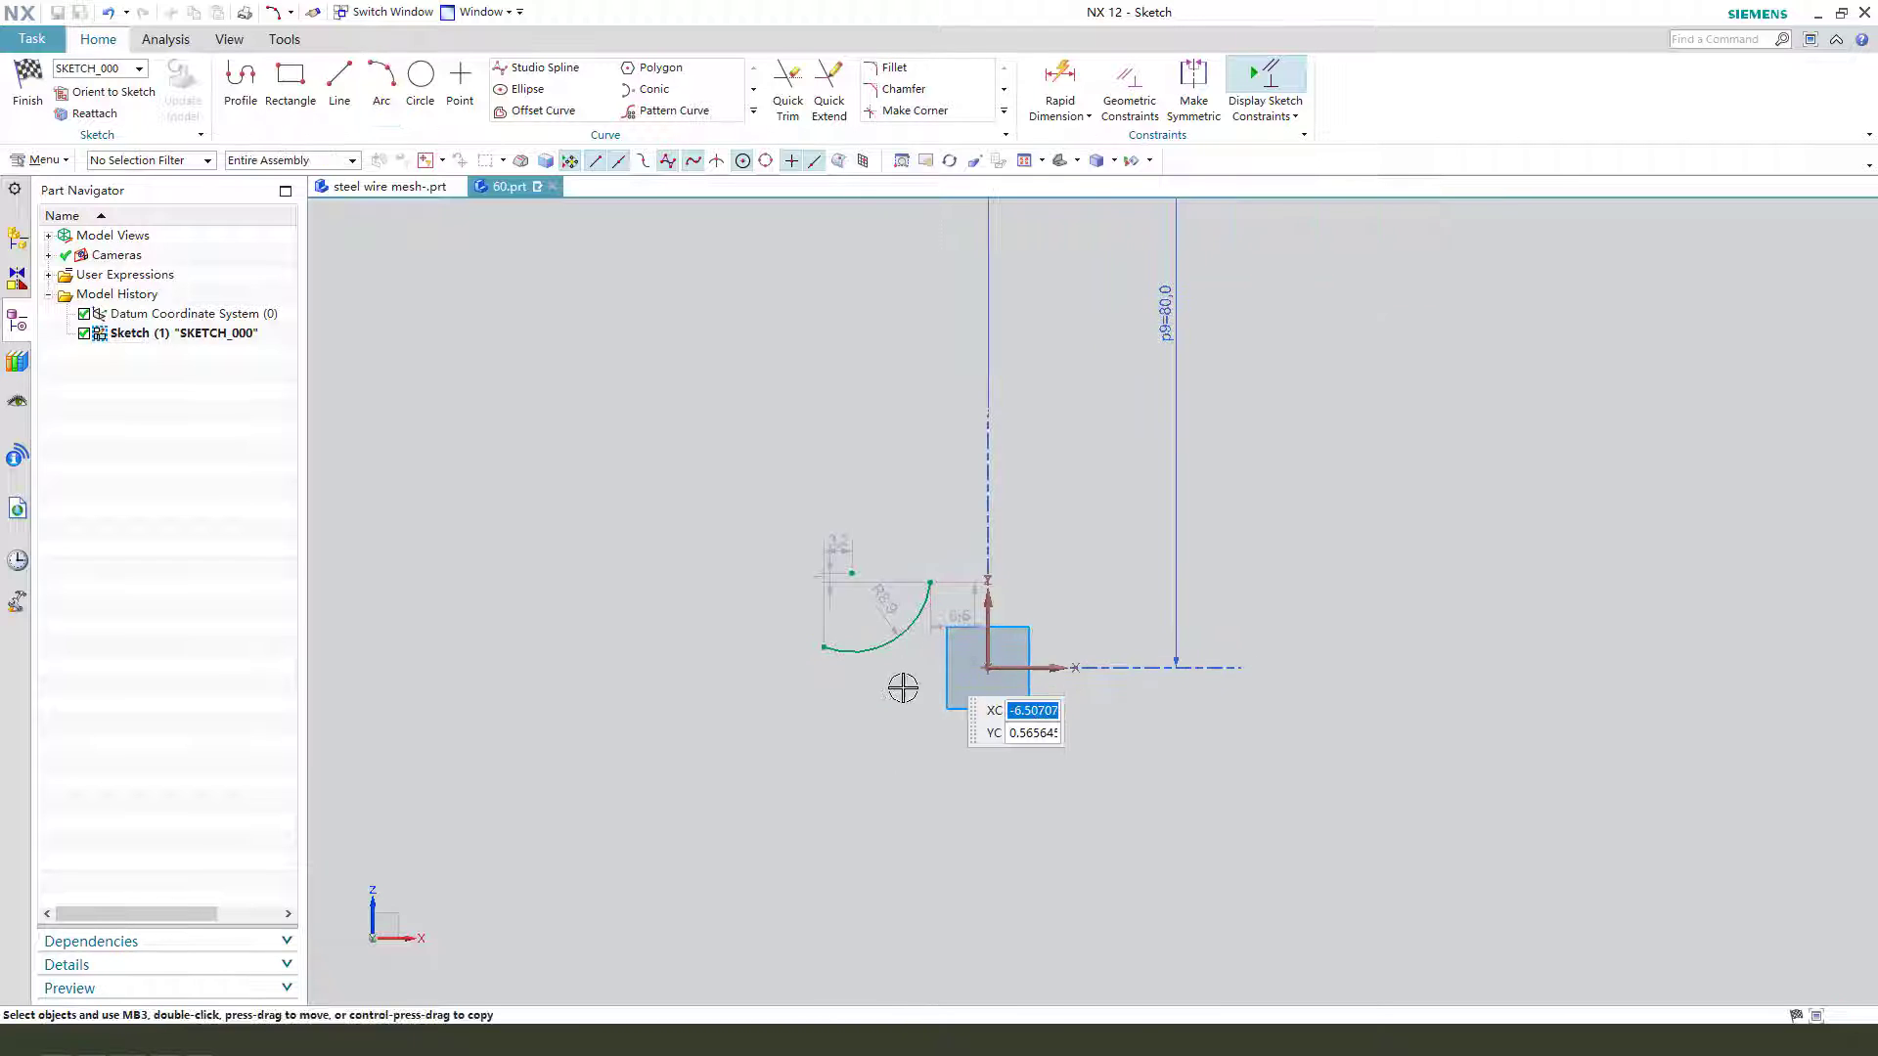
scroll(841, 665, up, 1)
click(861, 550)
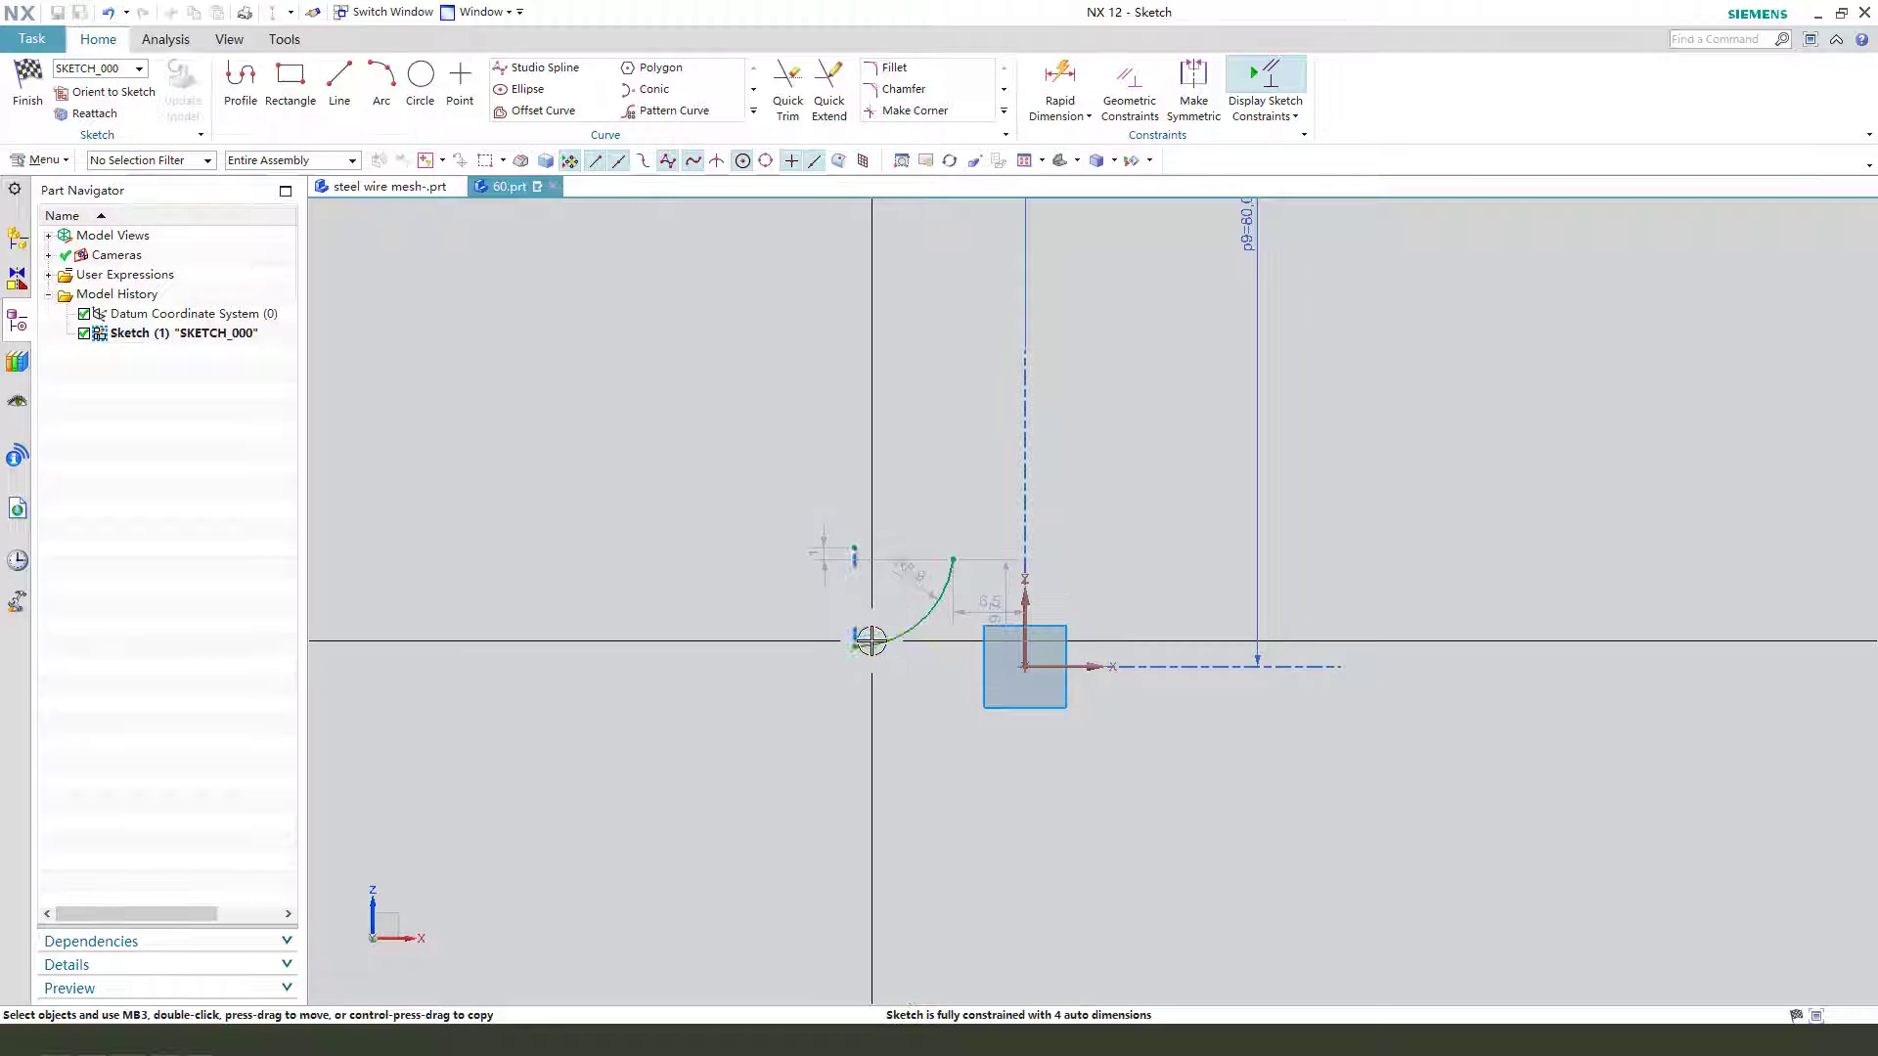
Constrain the lower arc's outer bottom end point onto the sketch's horizontal axis
scroll(861, 649, up, 2)
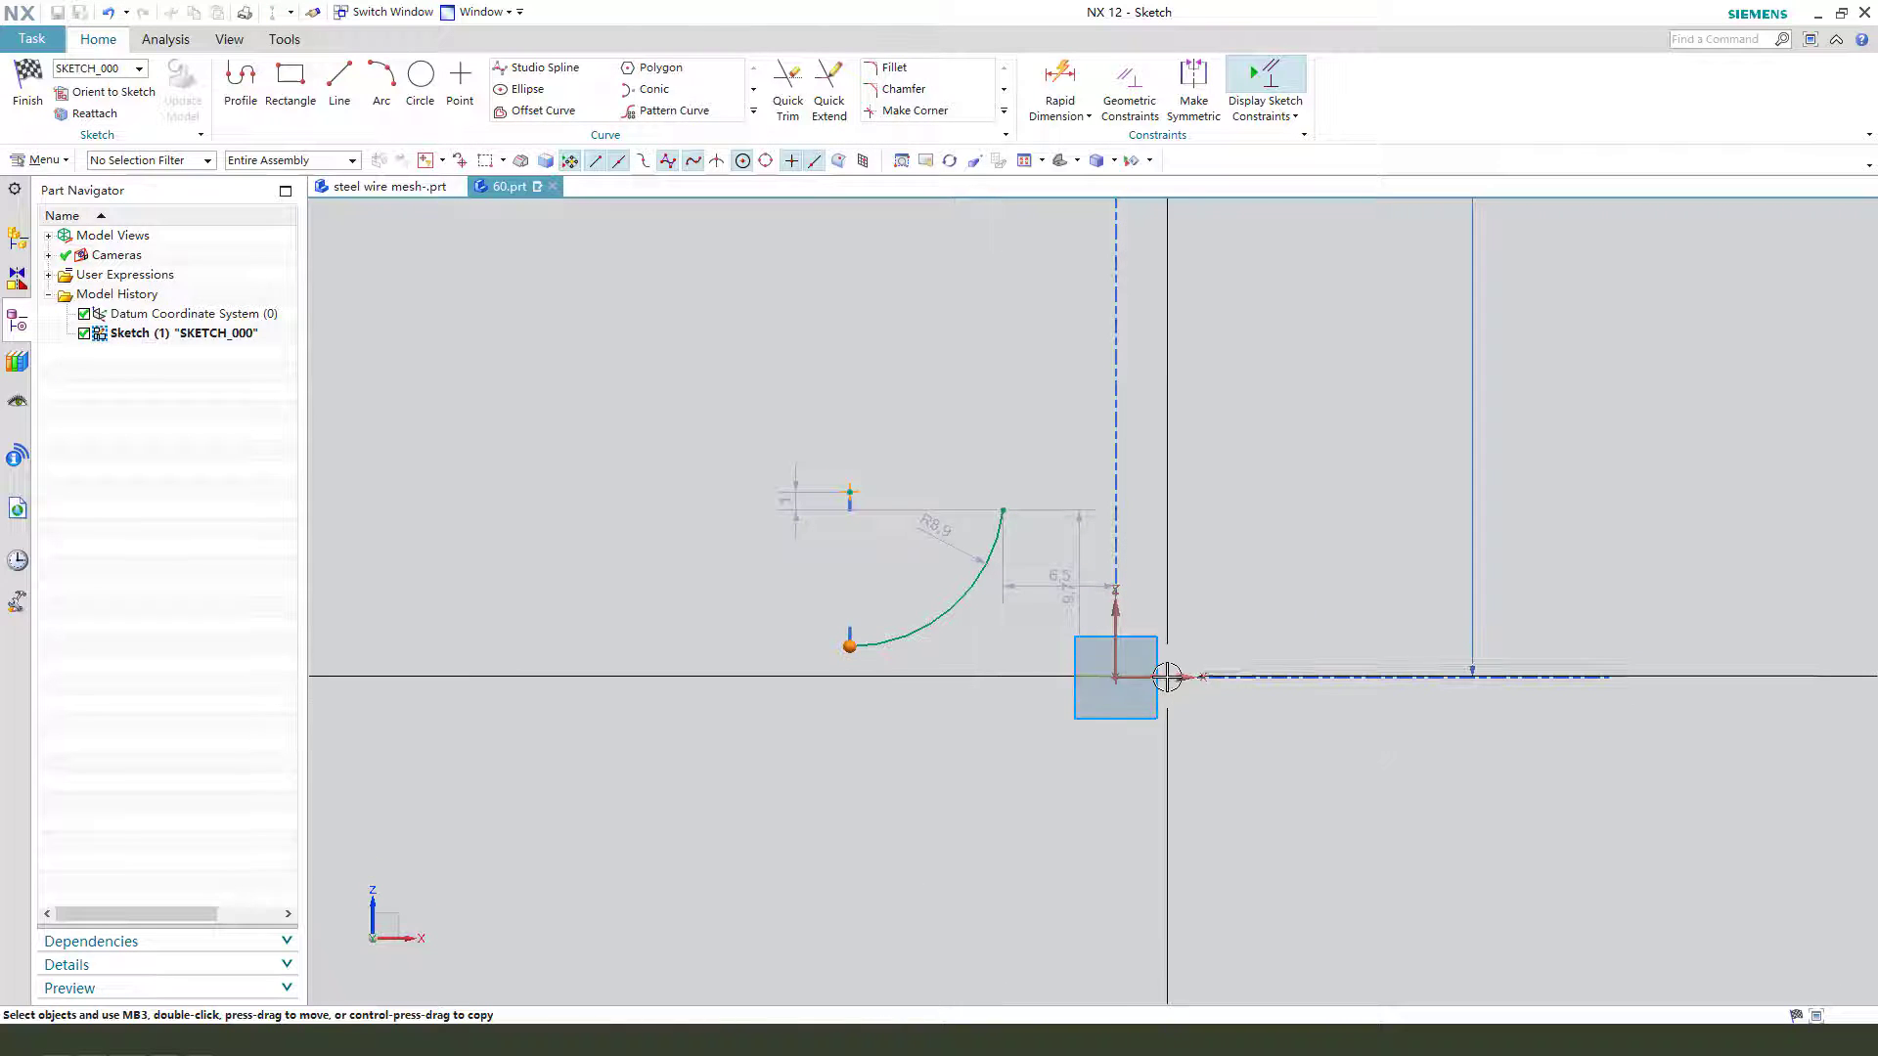
click(1167, 677)
click(1209, 646)
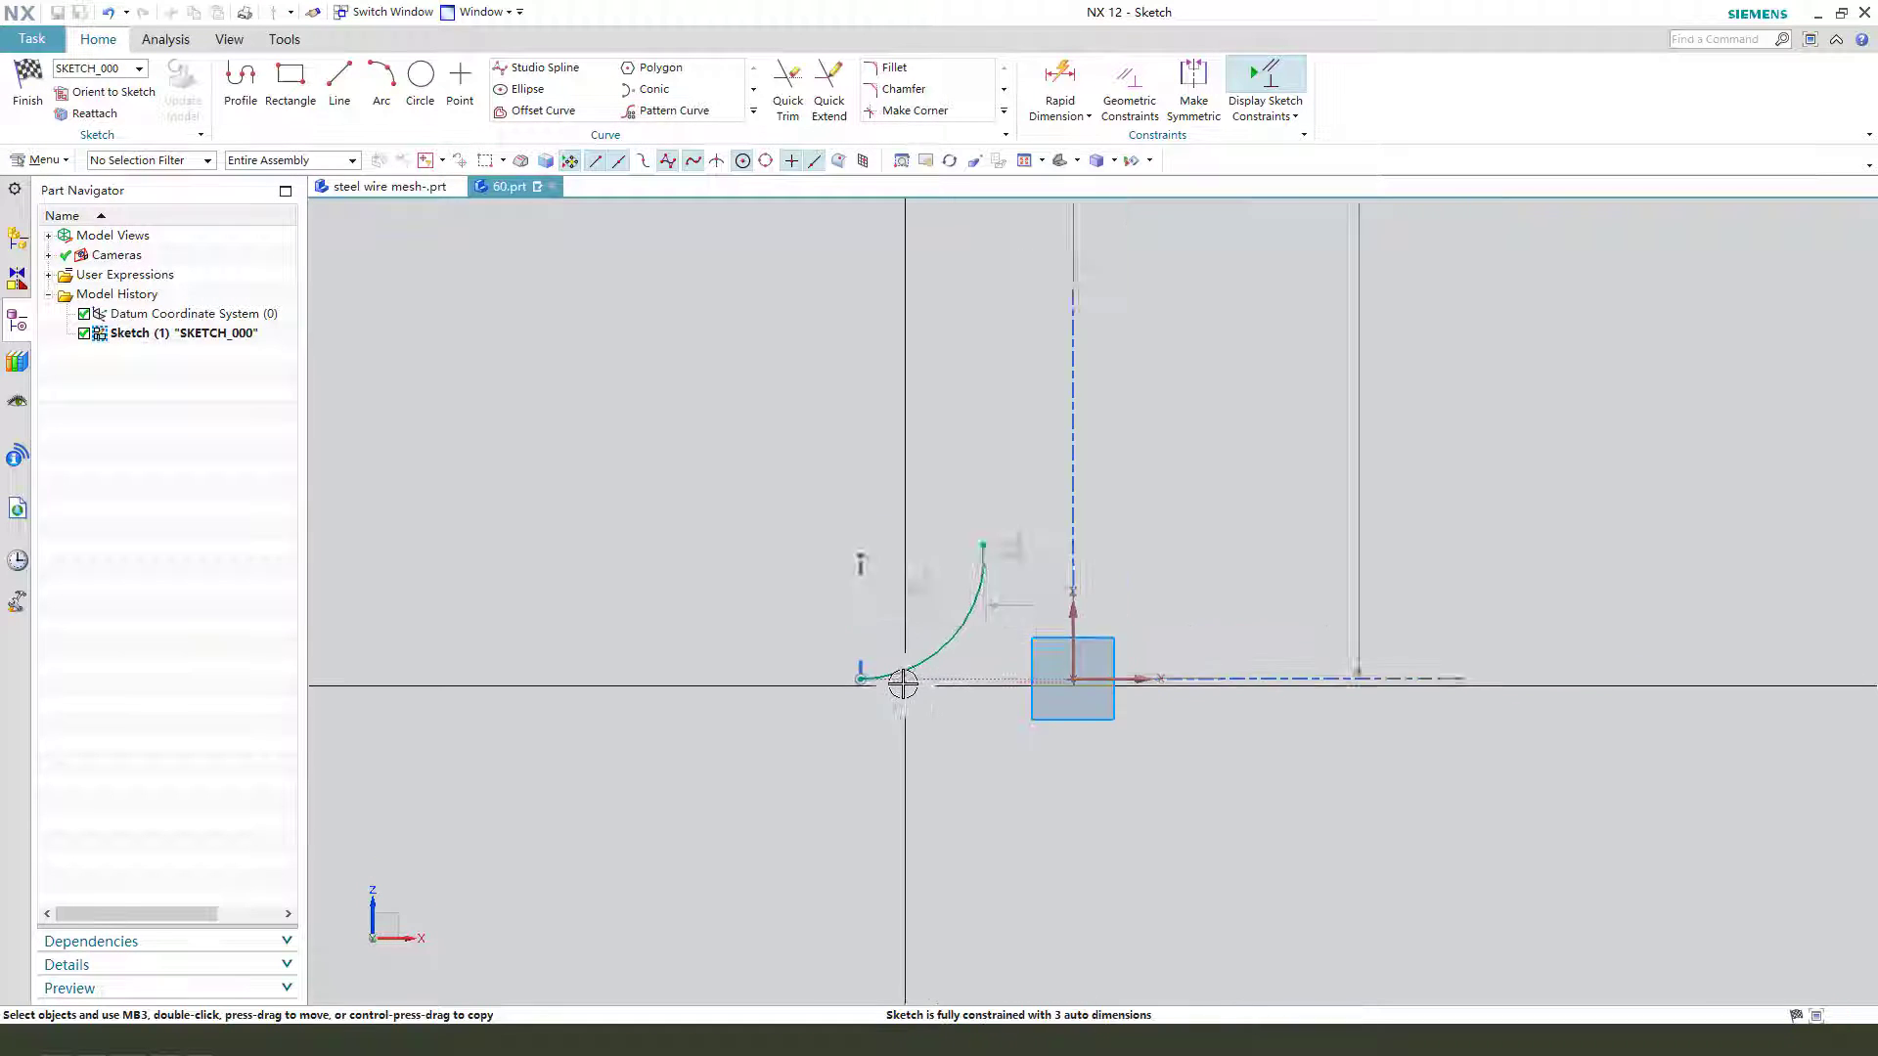
Apply an equal radius constraint between the lower arc and the upper 15 mm arc
click(928, 669)
scroll(869, 712, down, 3)
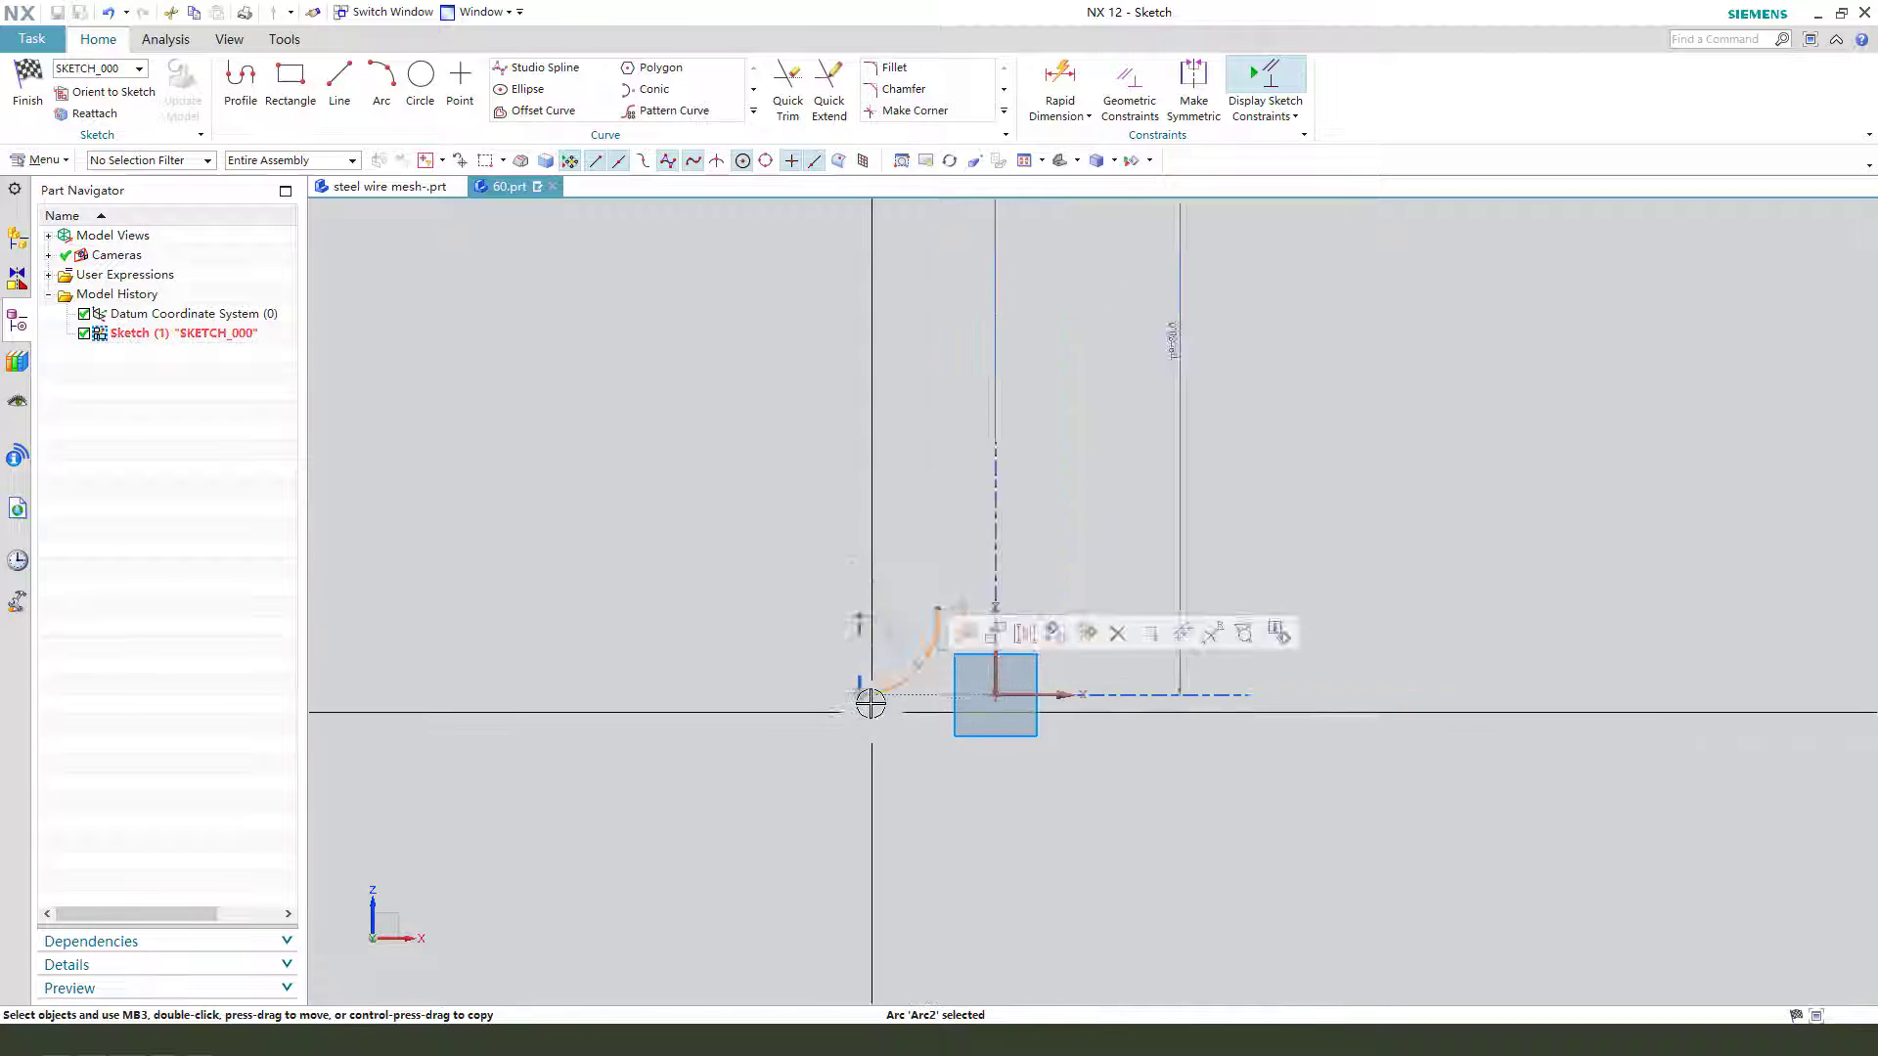
scroll(887, 491, down, 2)
scroll(903, 255, up, 3)
drag(914, 256, 931, 277)
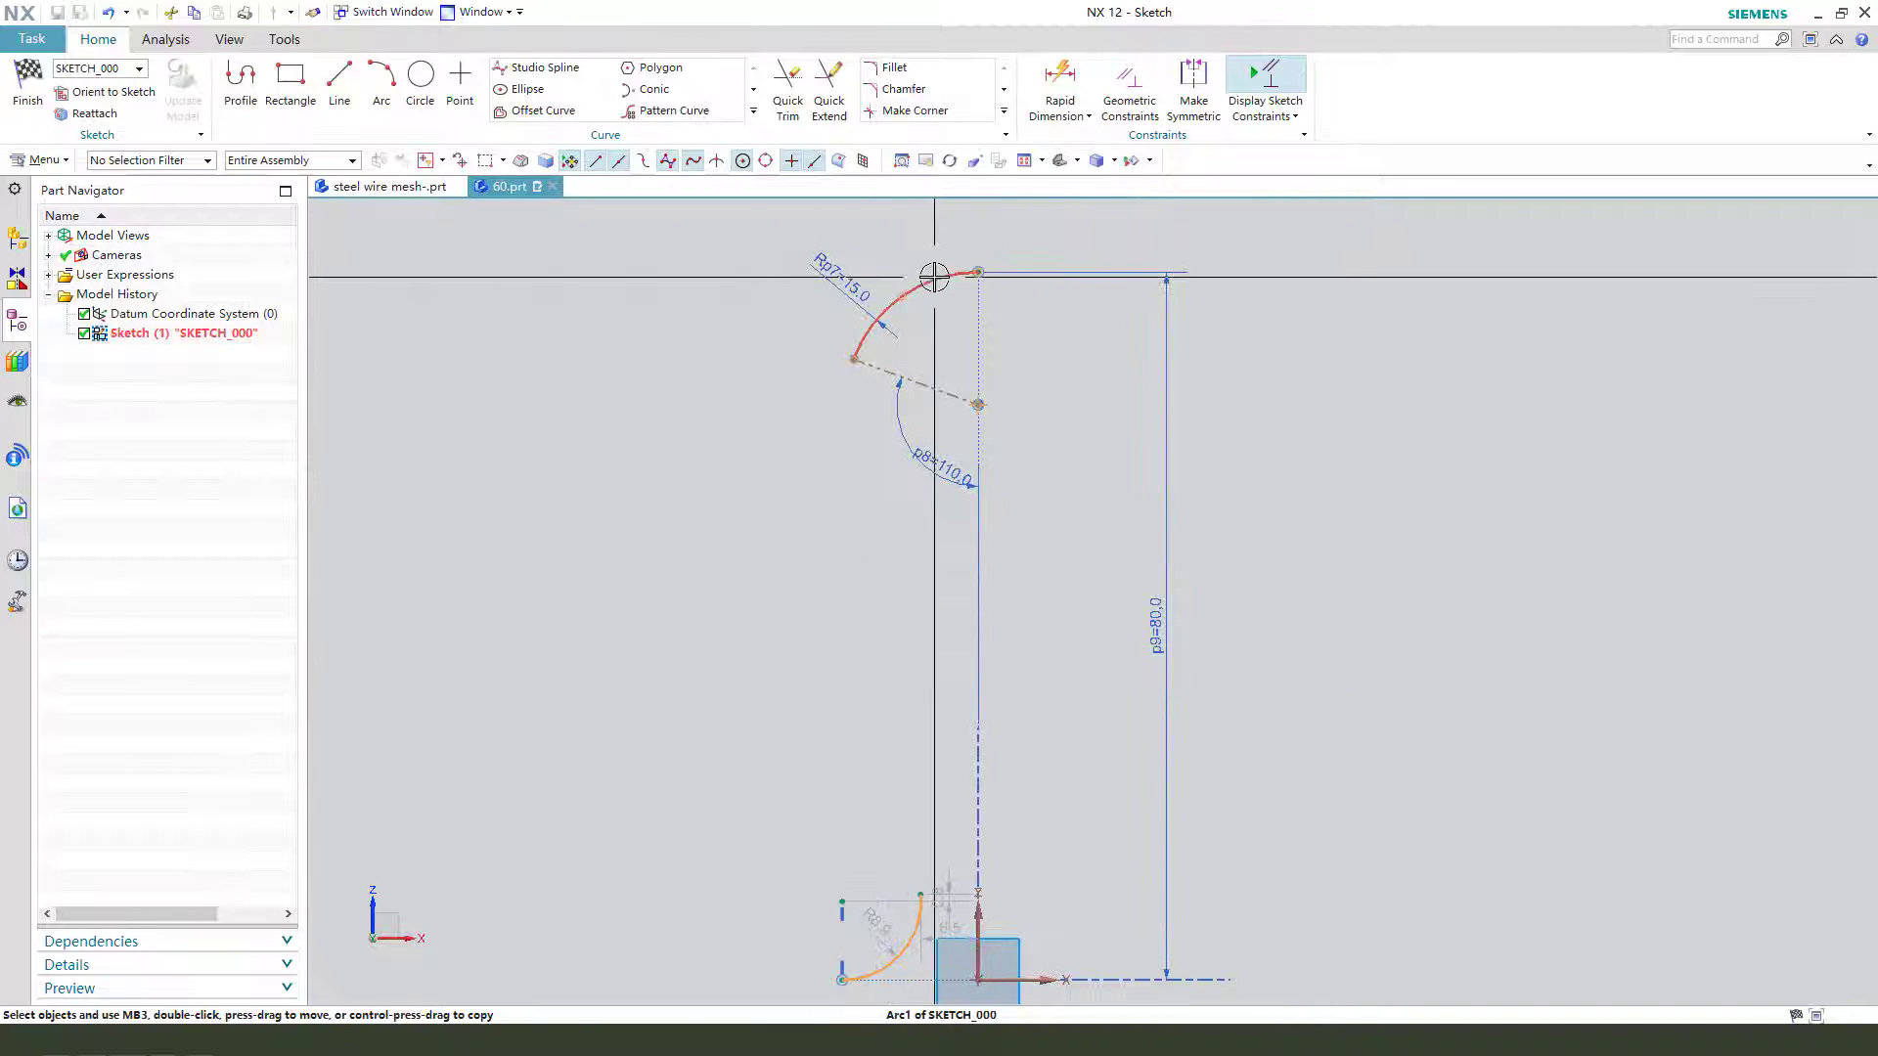
click(1222, 221)
Draw a line from the lower arc's inner end point to its centre point
scroll(883, 312, down, 2)
scroll(907, 727, up, 3)
mouse_move(906, 604)
mouse_down()
mouse_move(893, 591)
mouse_move(875, 682)
mouse_up()
click(349, 80)
click(875, 683)
click(738, 592)
key(Escape)
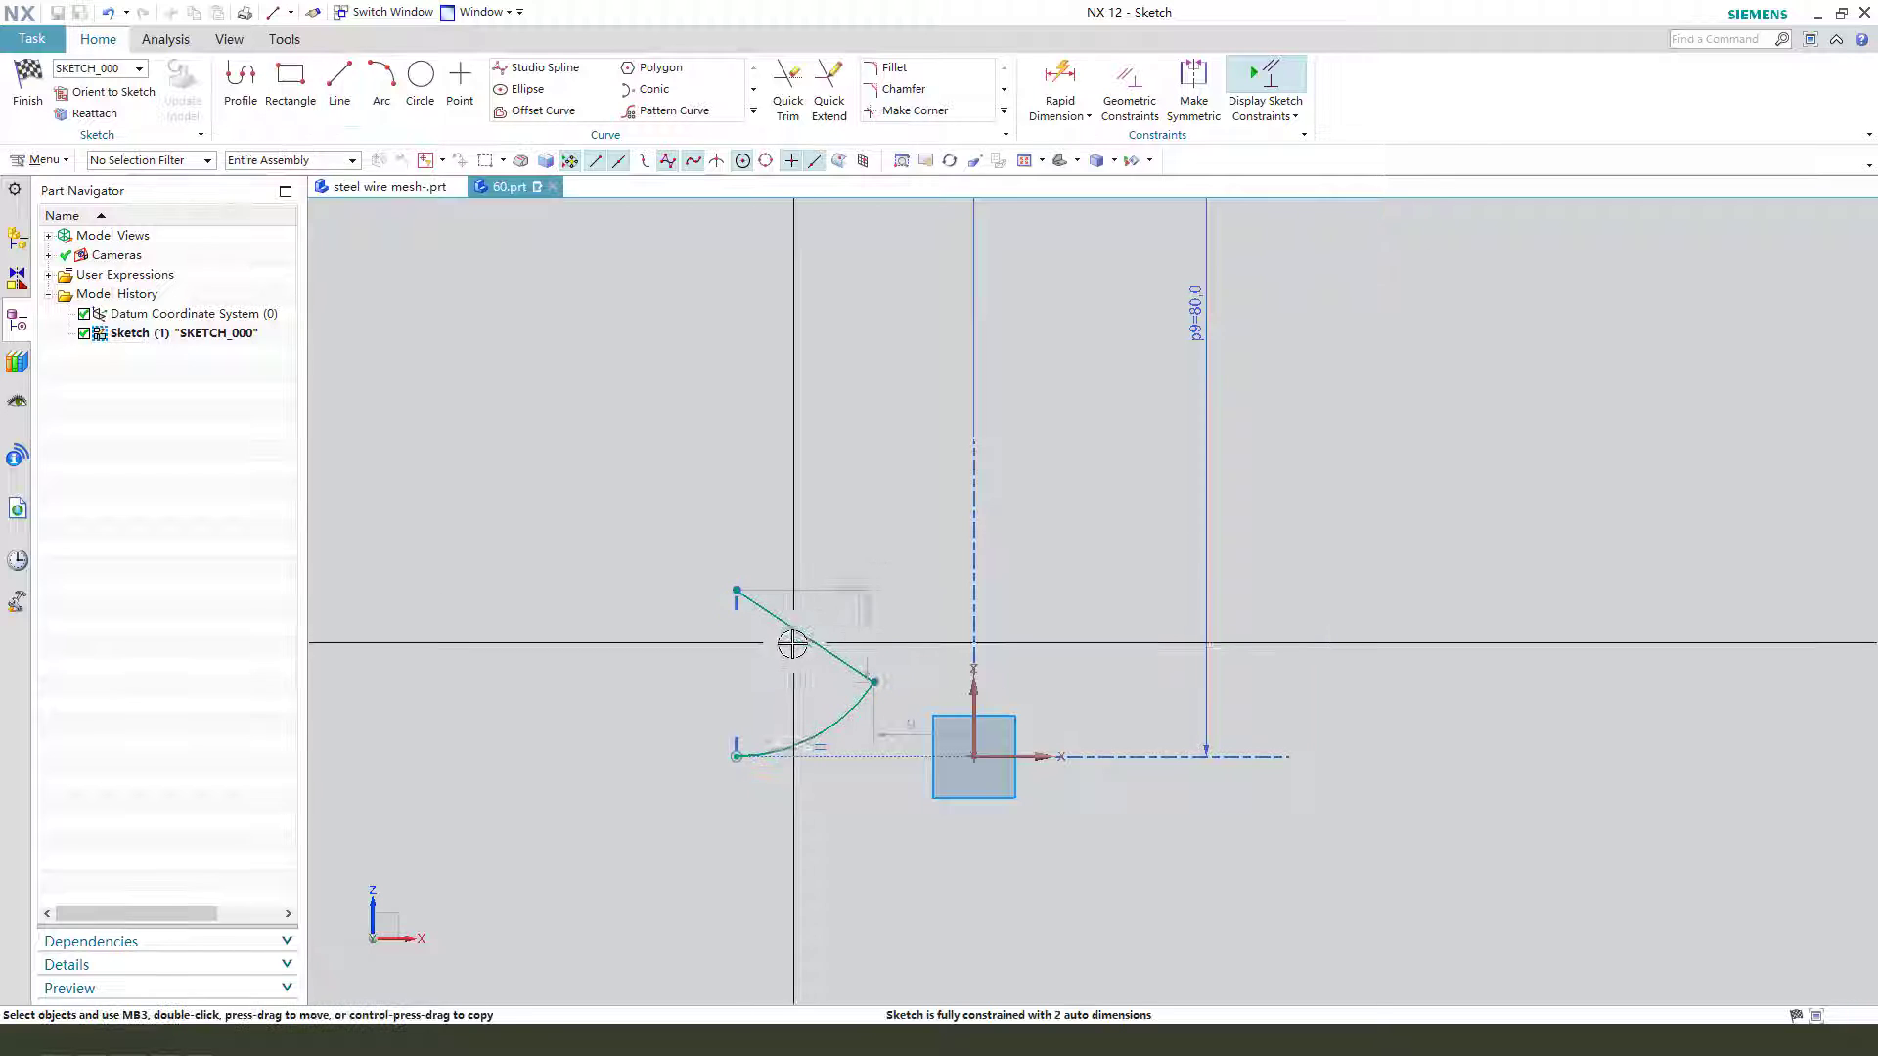
Convert the lower arc's radial line to a reference line
scroll(793, 642, up, 1)
right_drag(780, 622, 793, 635)
scroll(850, 533, down, 1)
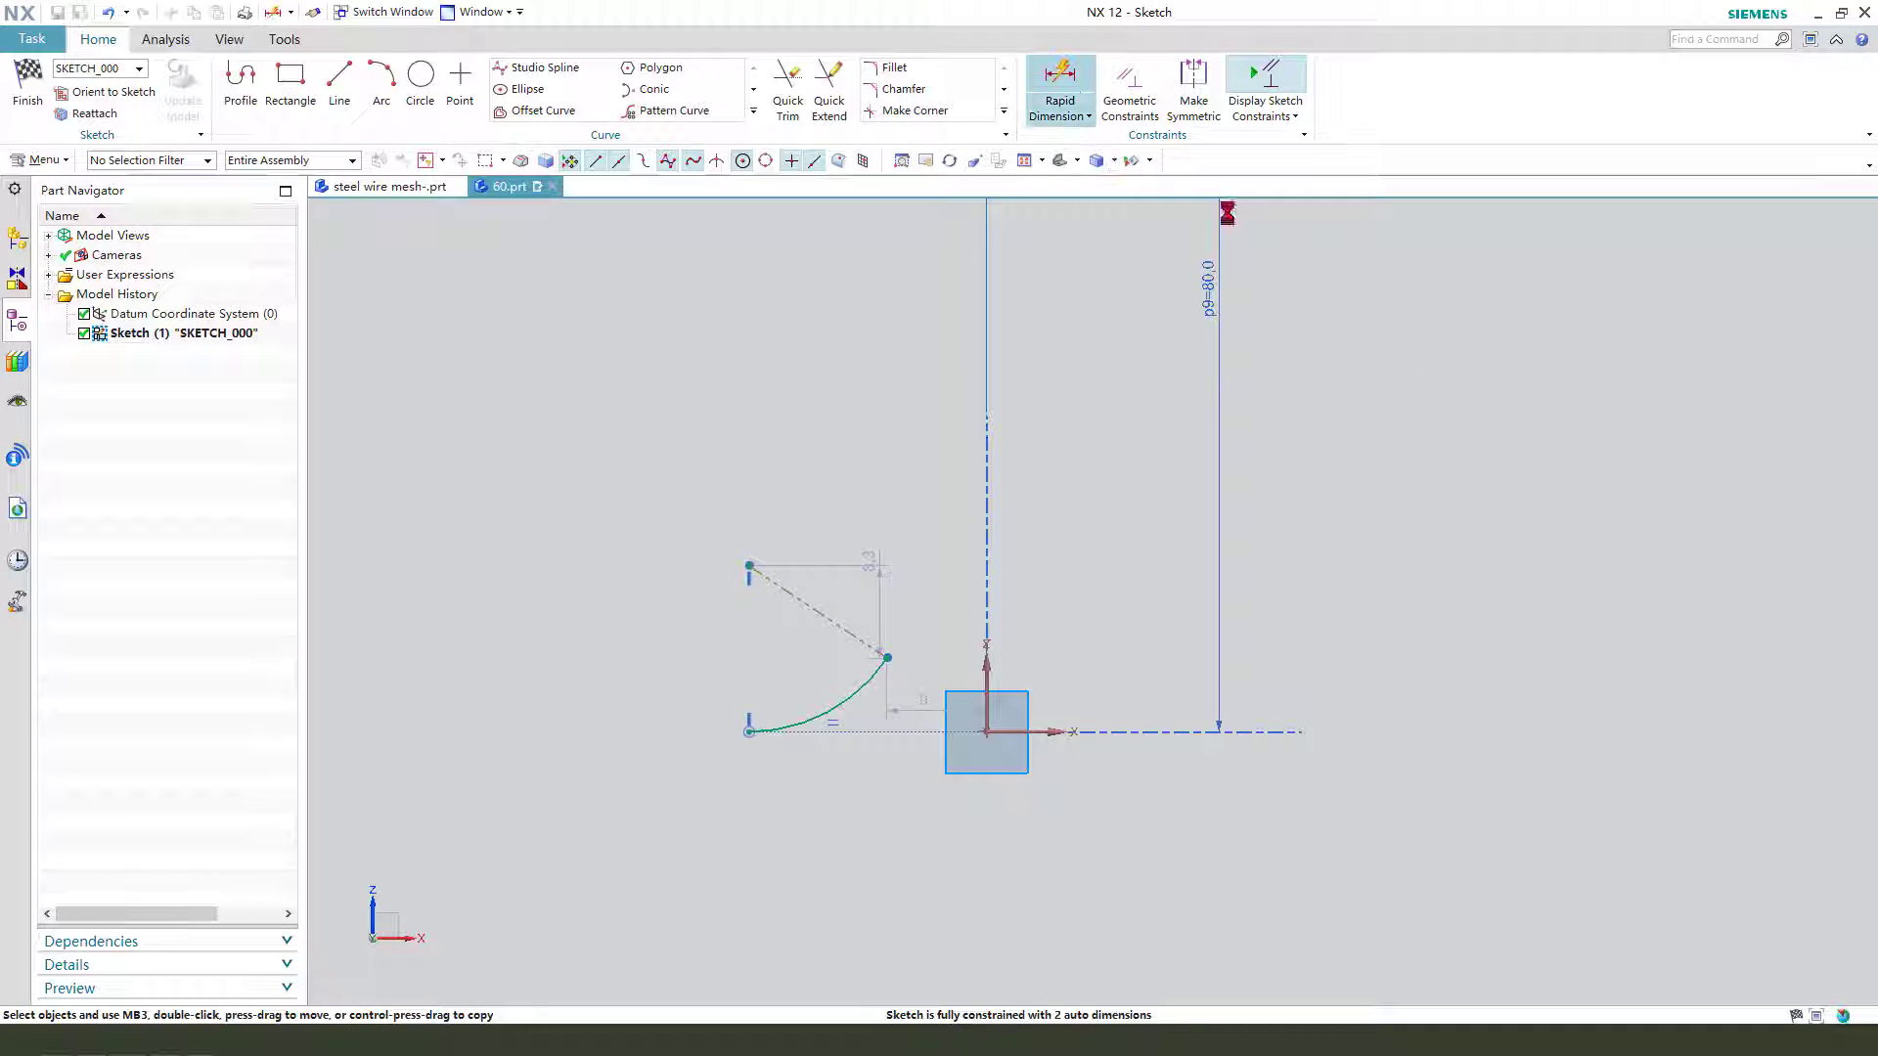
Add an angular dimension of 110 degrees between the lower reference line and the sketch's vertical axis
click(1482, 495)
click(1514, 636)
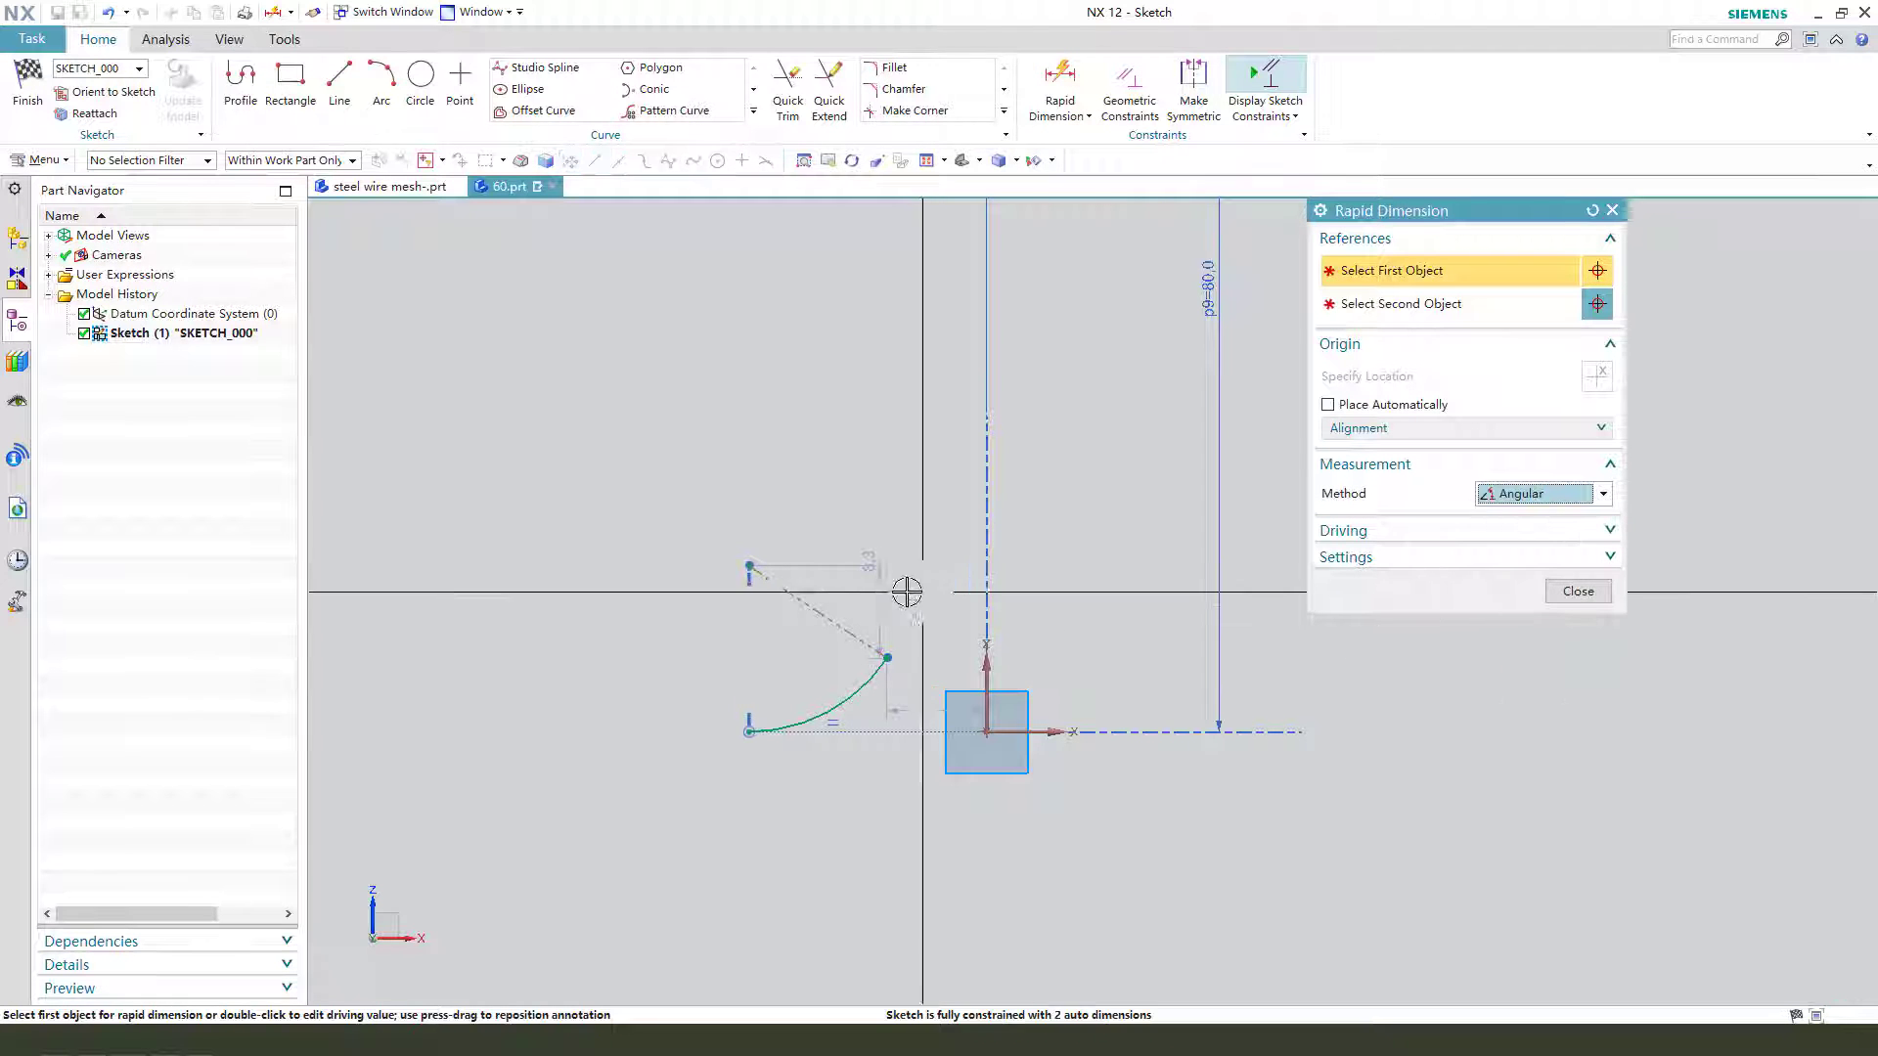
click(818, 614)
click(986, 361)
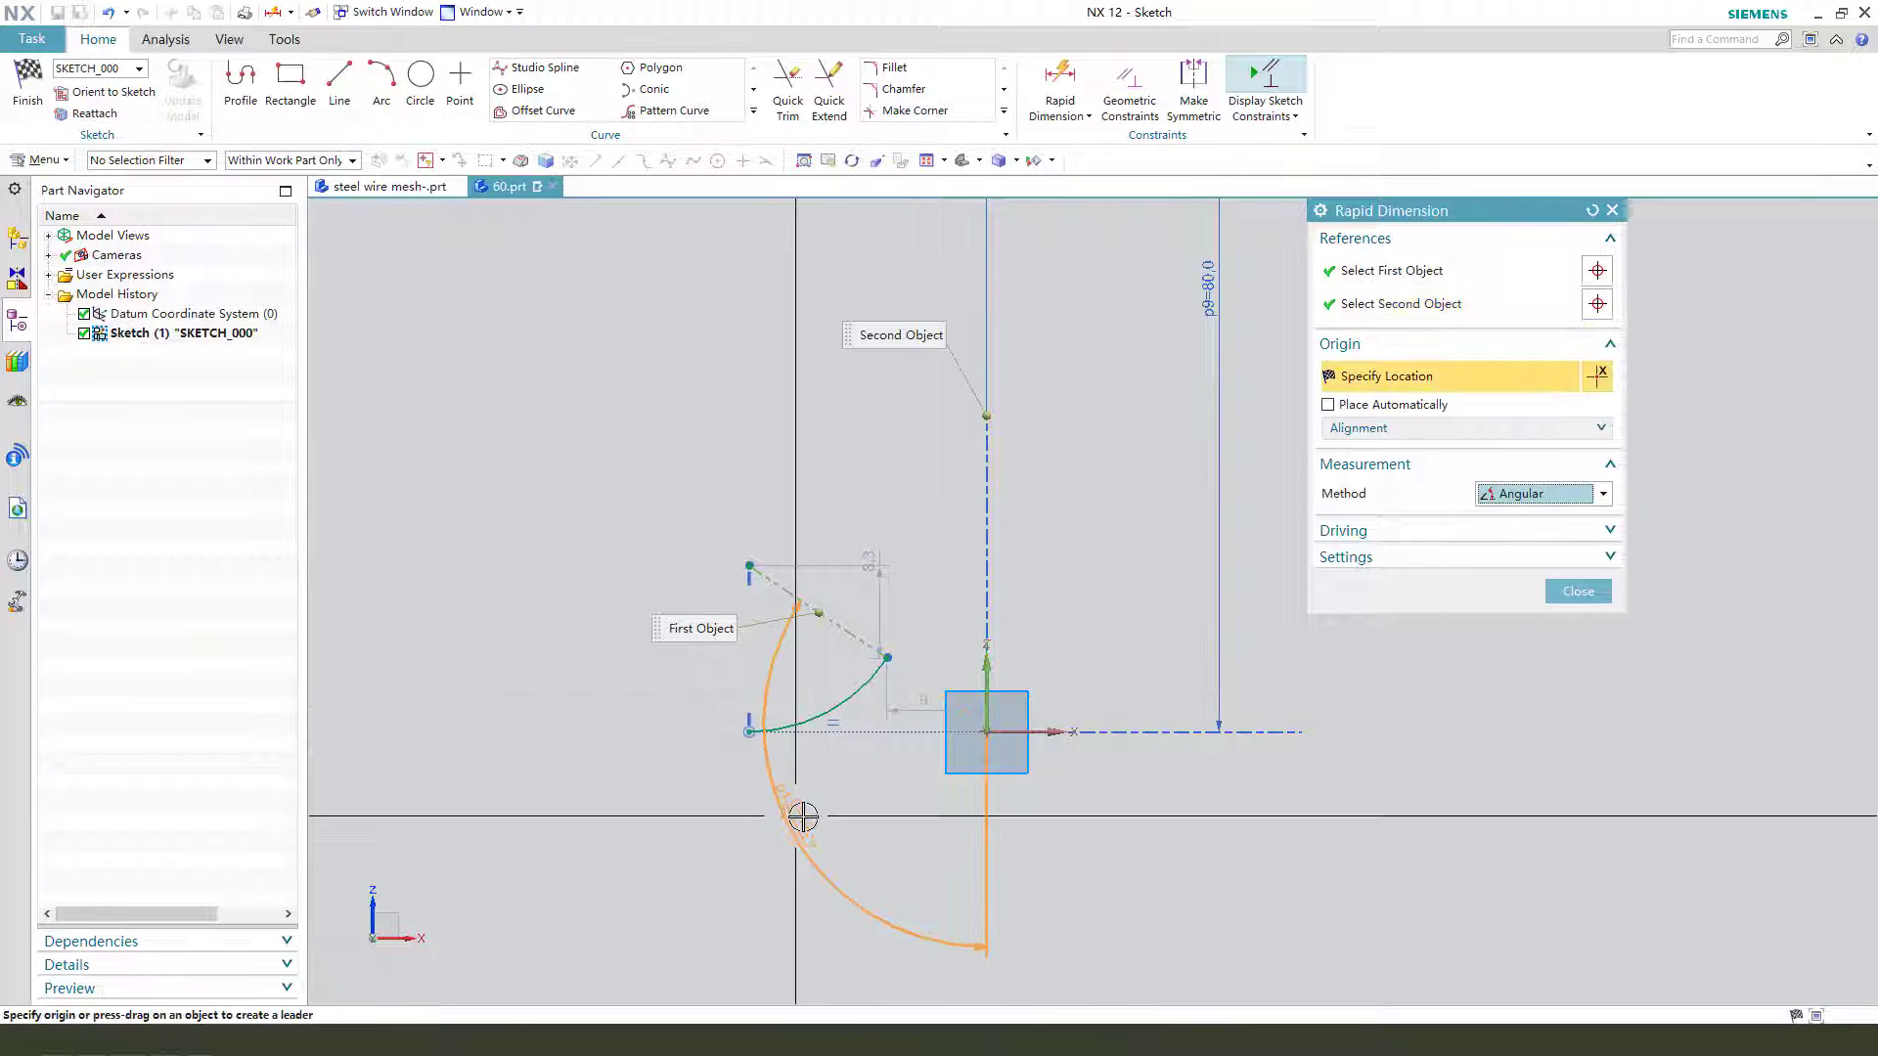
click(796, 855)
text(110)
key(Return)
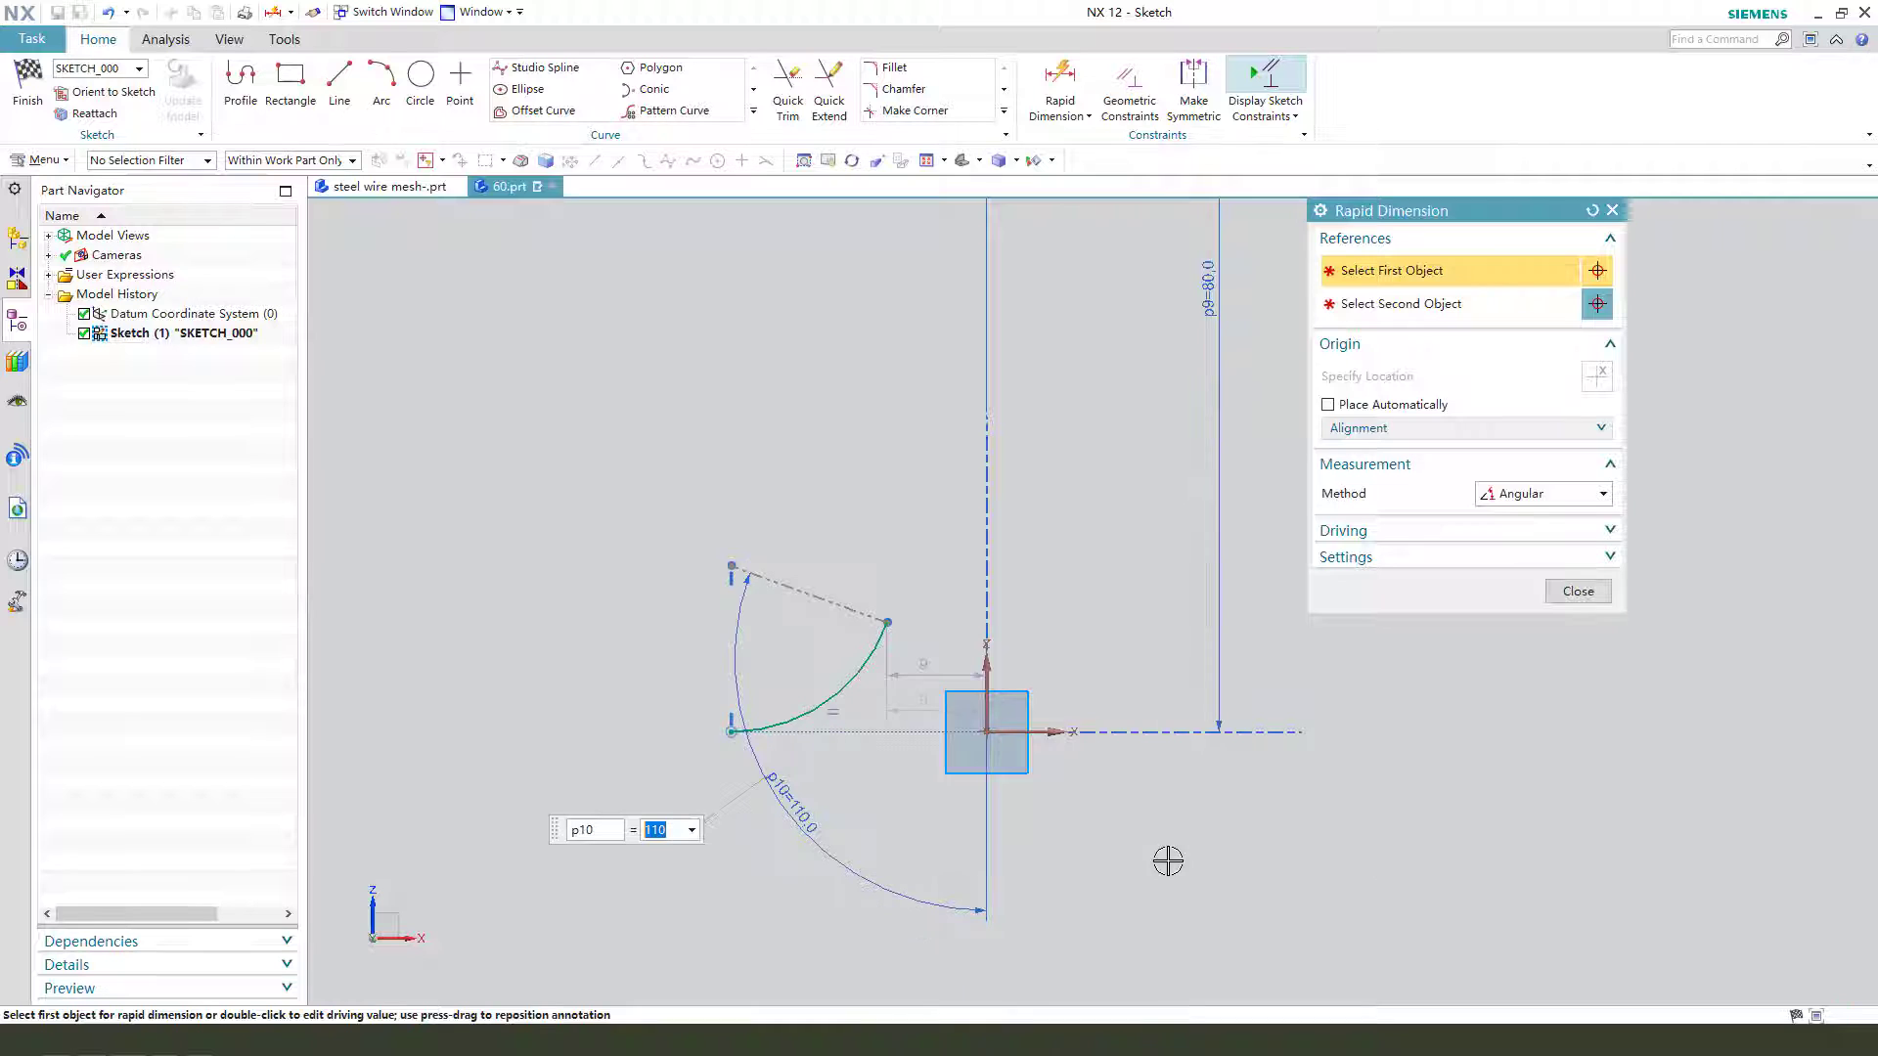
click(1568, 592)
Dimension the horizontal distance from the lower arc's outer end point to the vertical axis as 20 mm with the Inferred method
click(1060, 90)
click(1555, 496)
click(1528, 517)
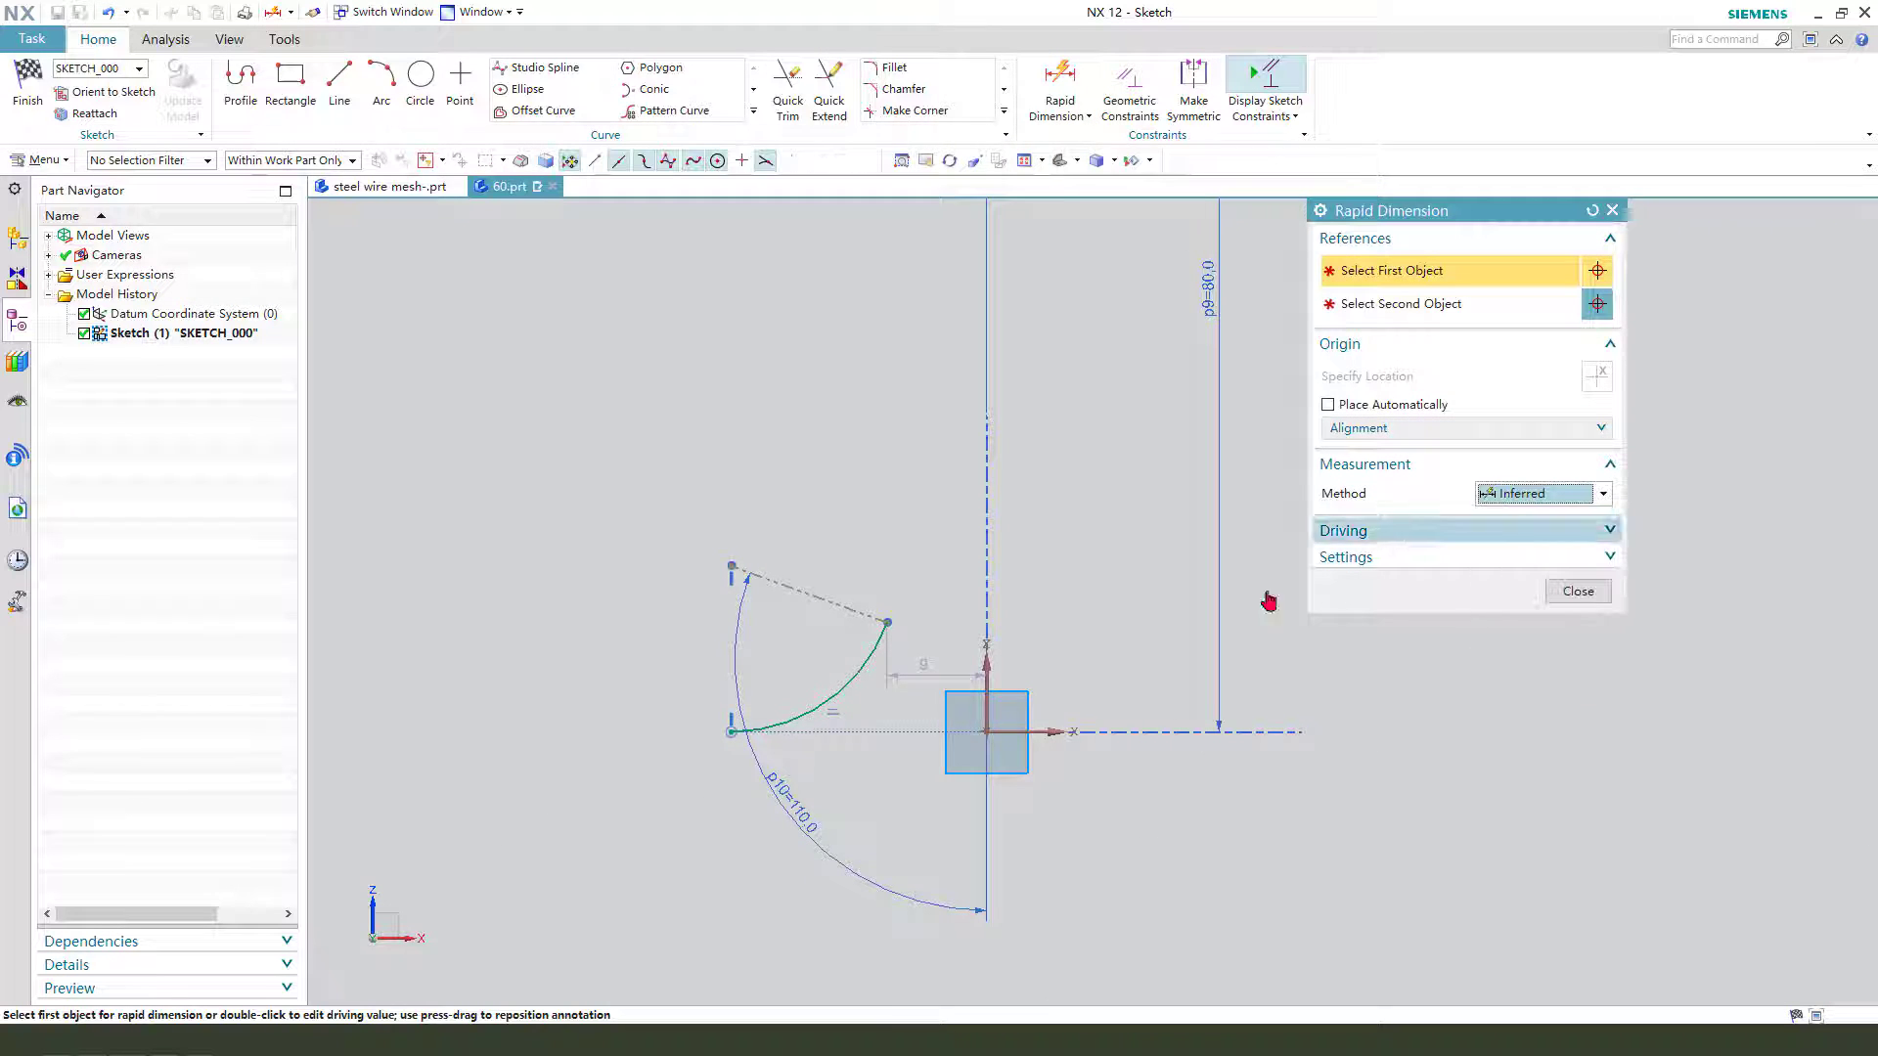
click(729, 734)
click(993, 730)
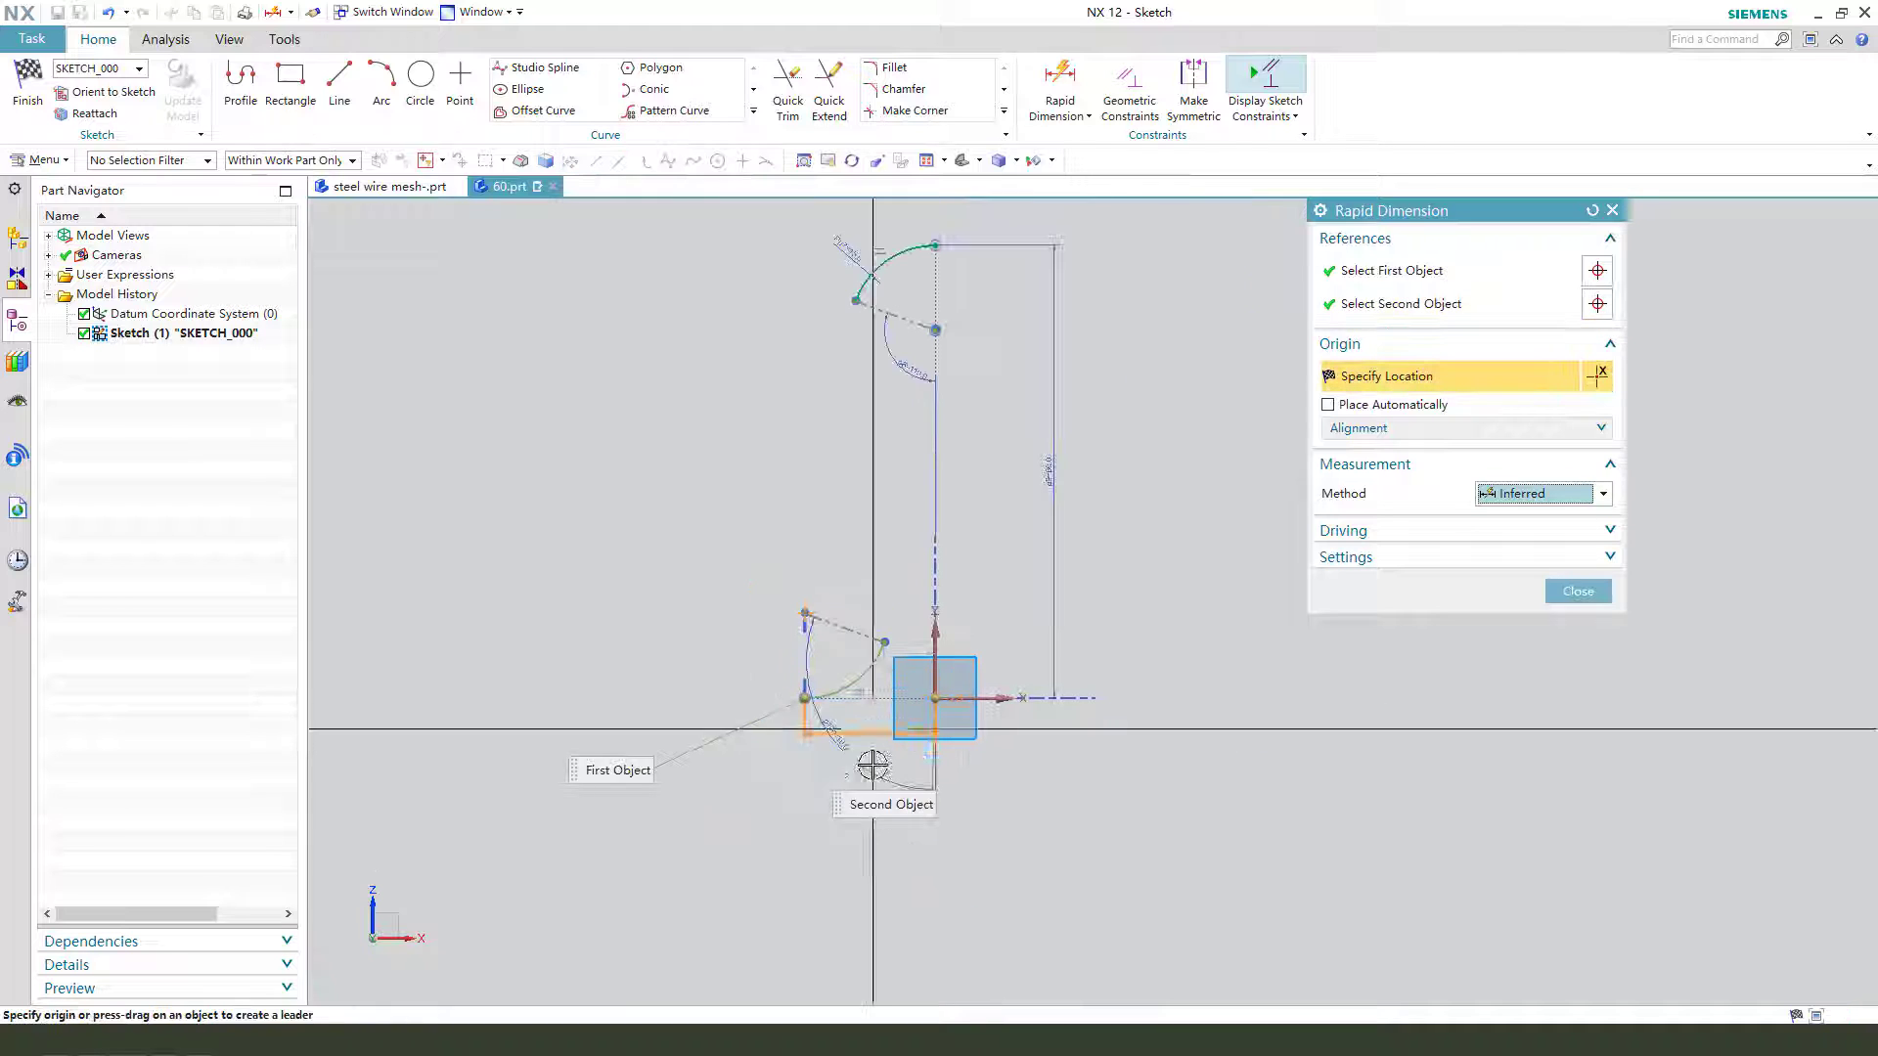
click(838, 870)
text(2)
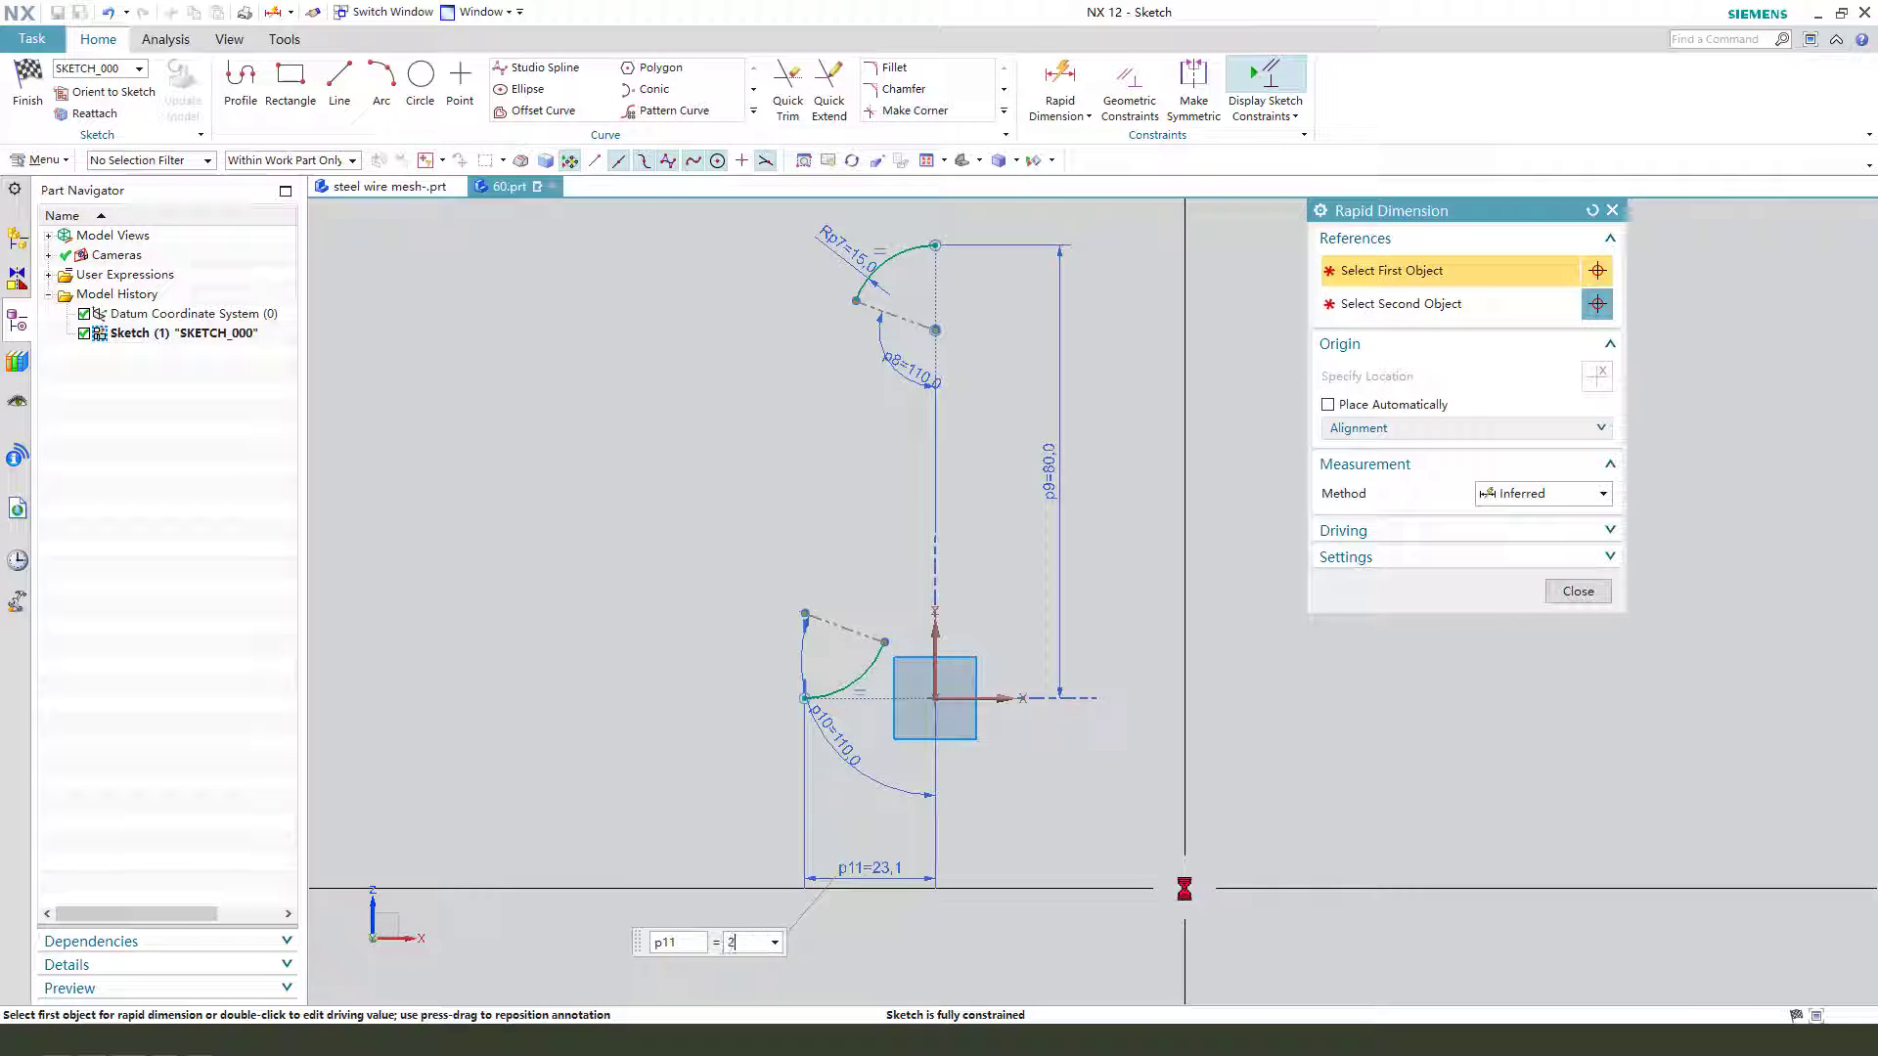
text(0)
key(Return)
click(1553, 591)
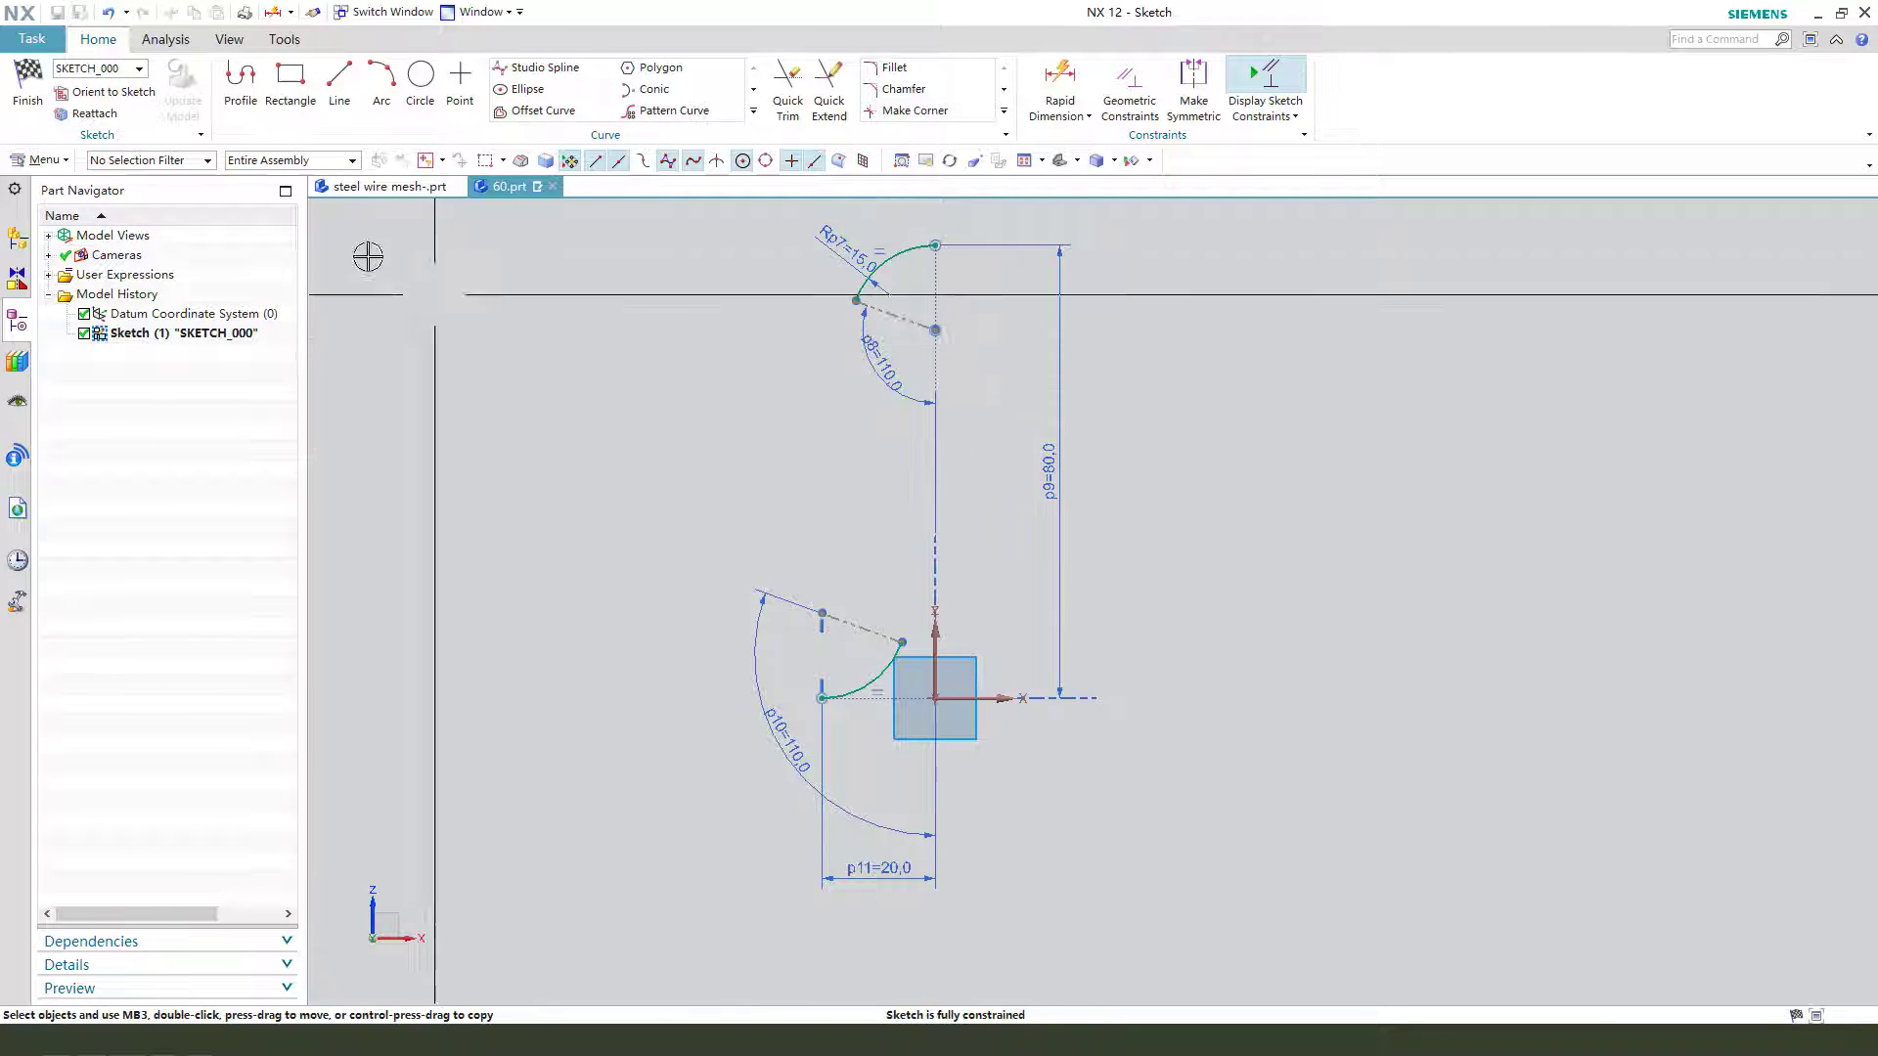
Finish the sketch and cancel the Extrude command while keeping the sketch
click(29, 86)
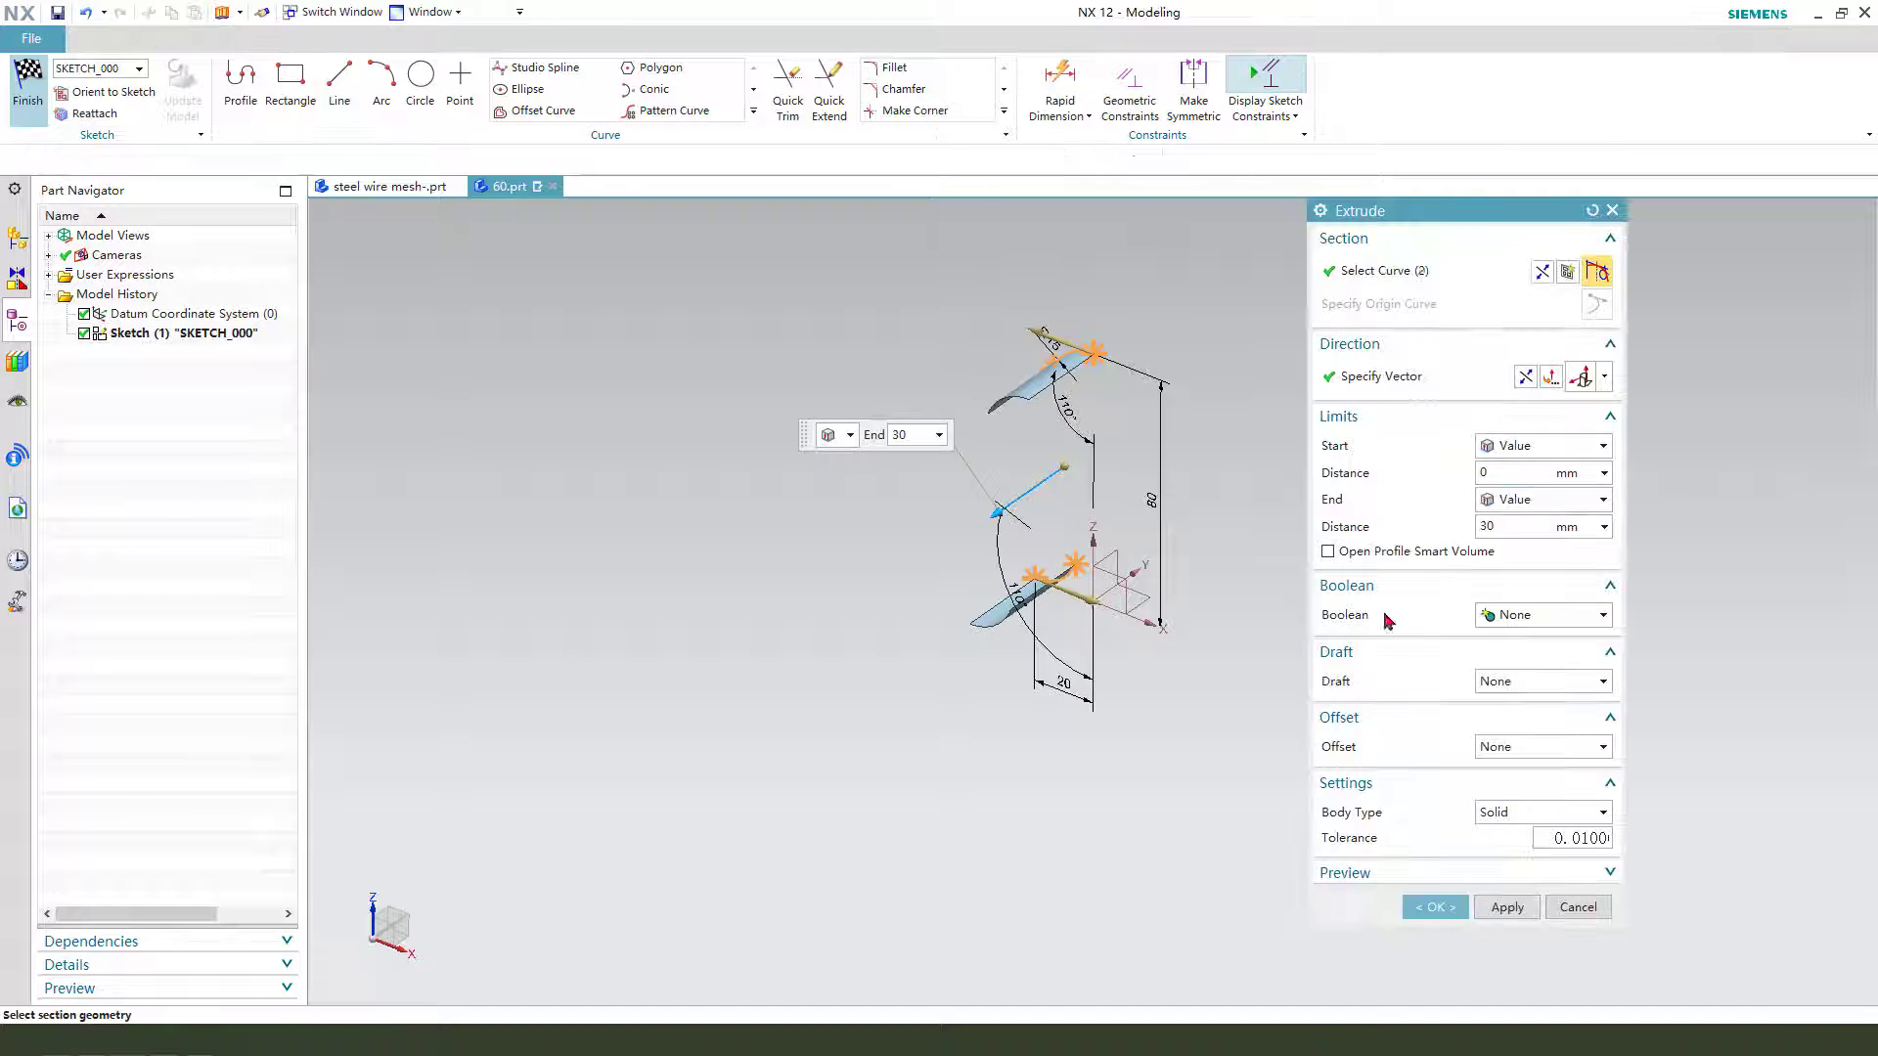
click(1578, 907)
click(1098, 545)
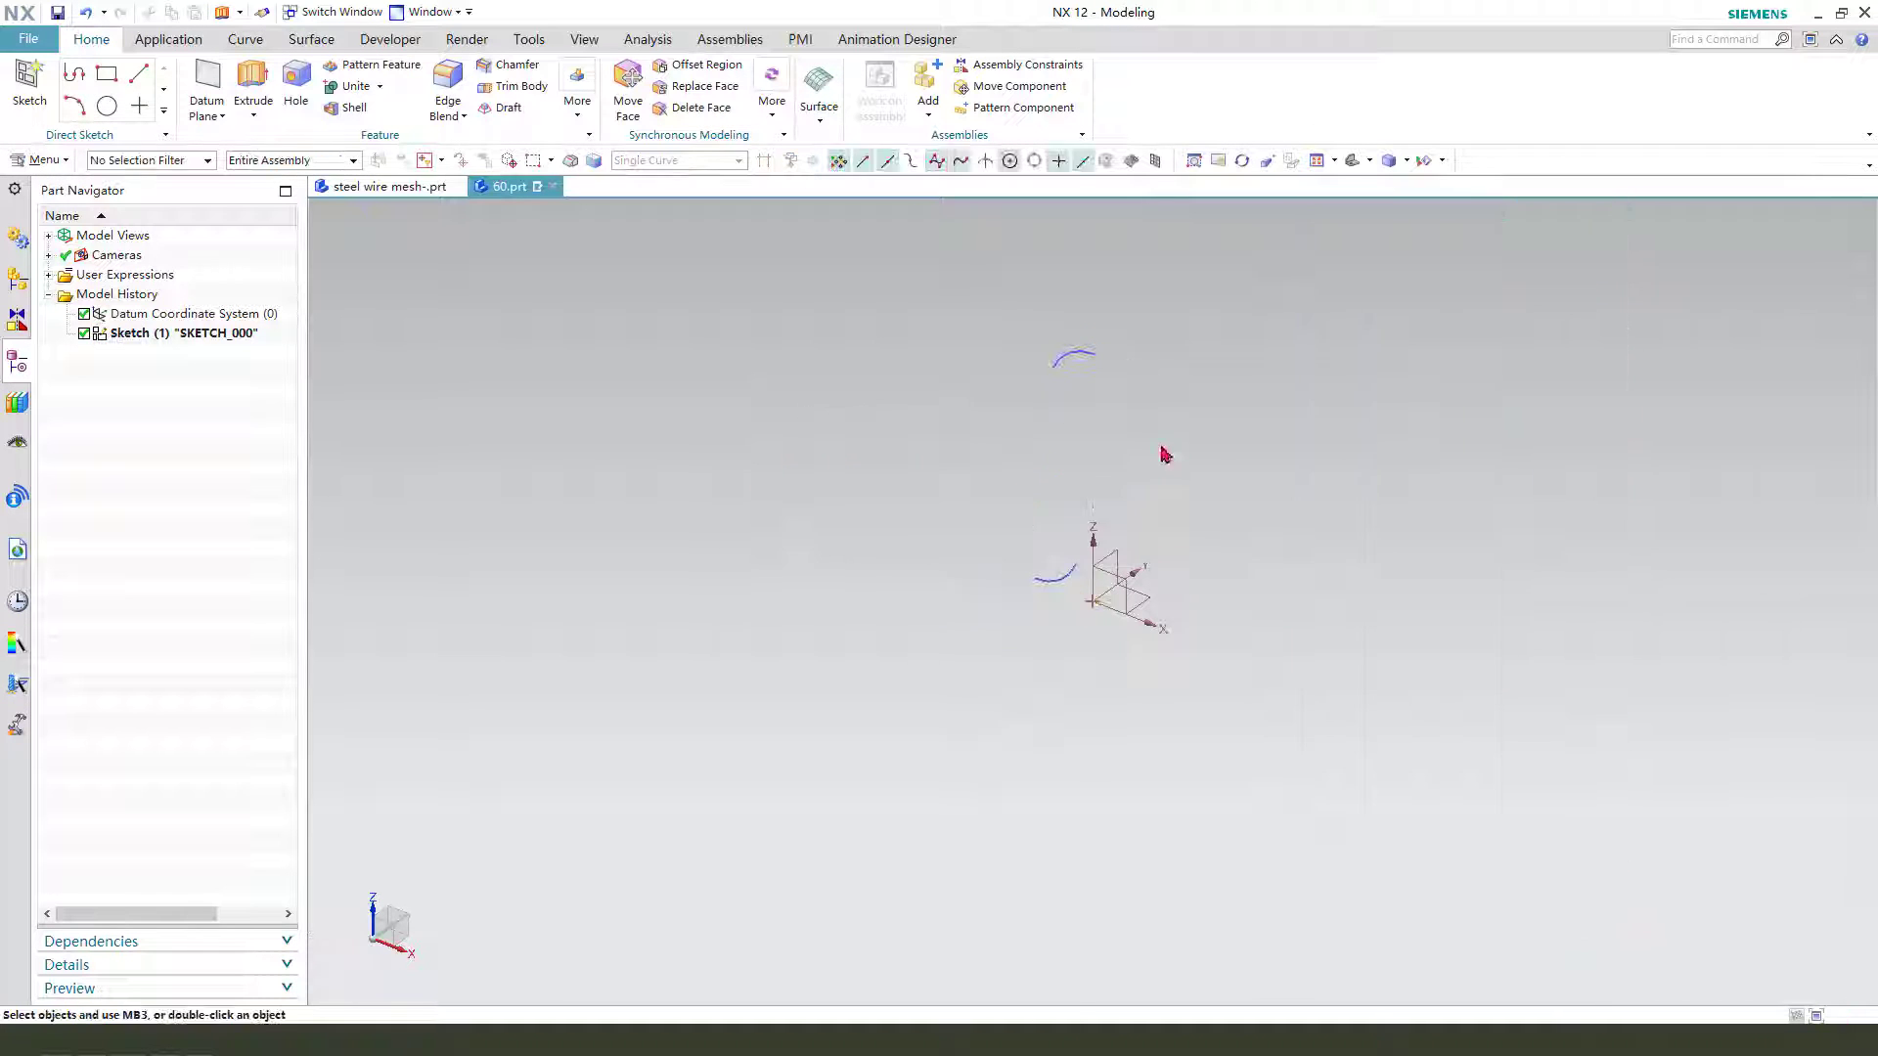
Create a G1 tangent bridge curve from the upper arc's lower end to the lower arc's inner end with tangent magnitudes of 1
click(256, 47)
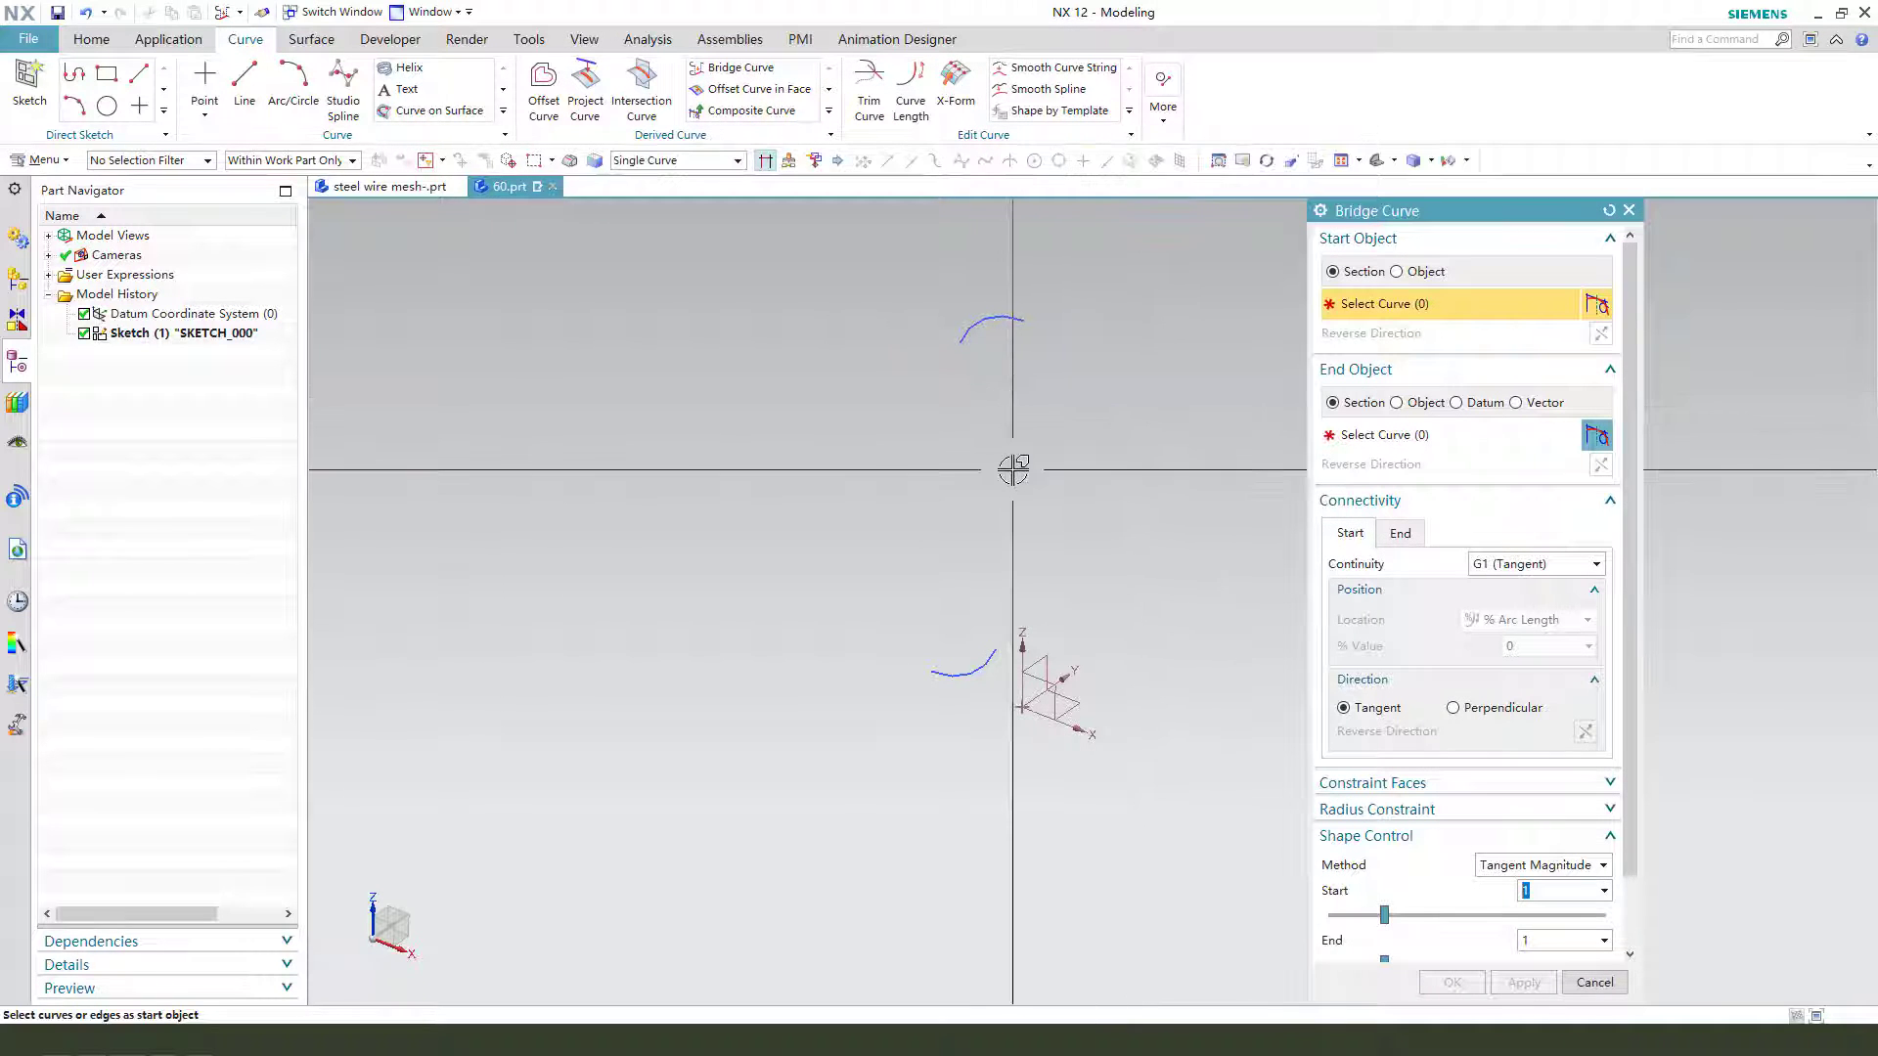
click(961, 344)
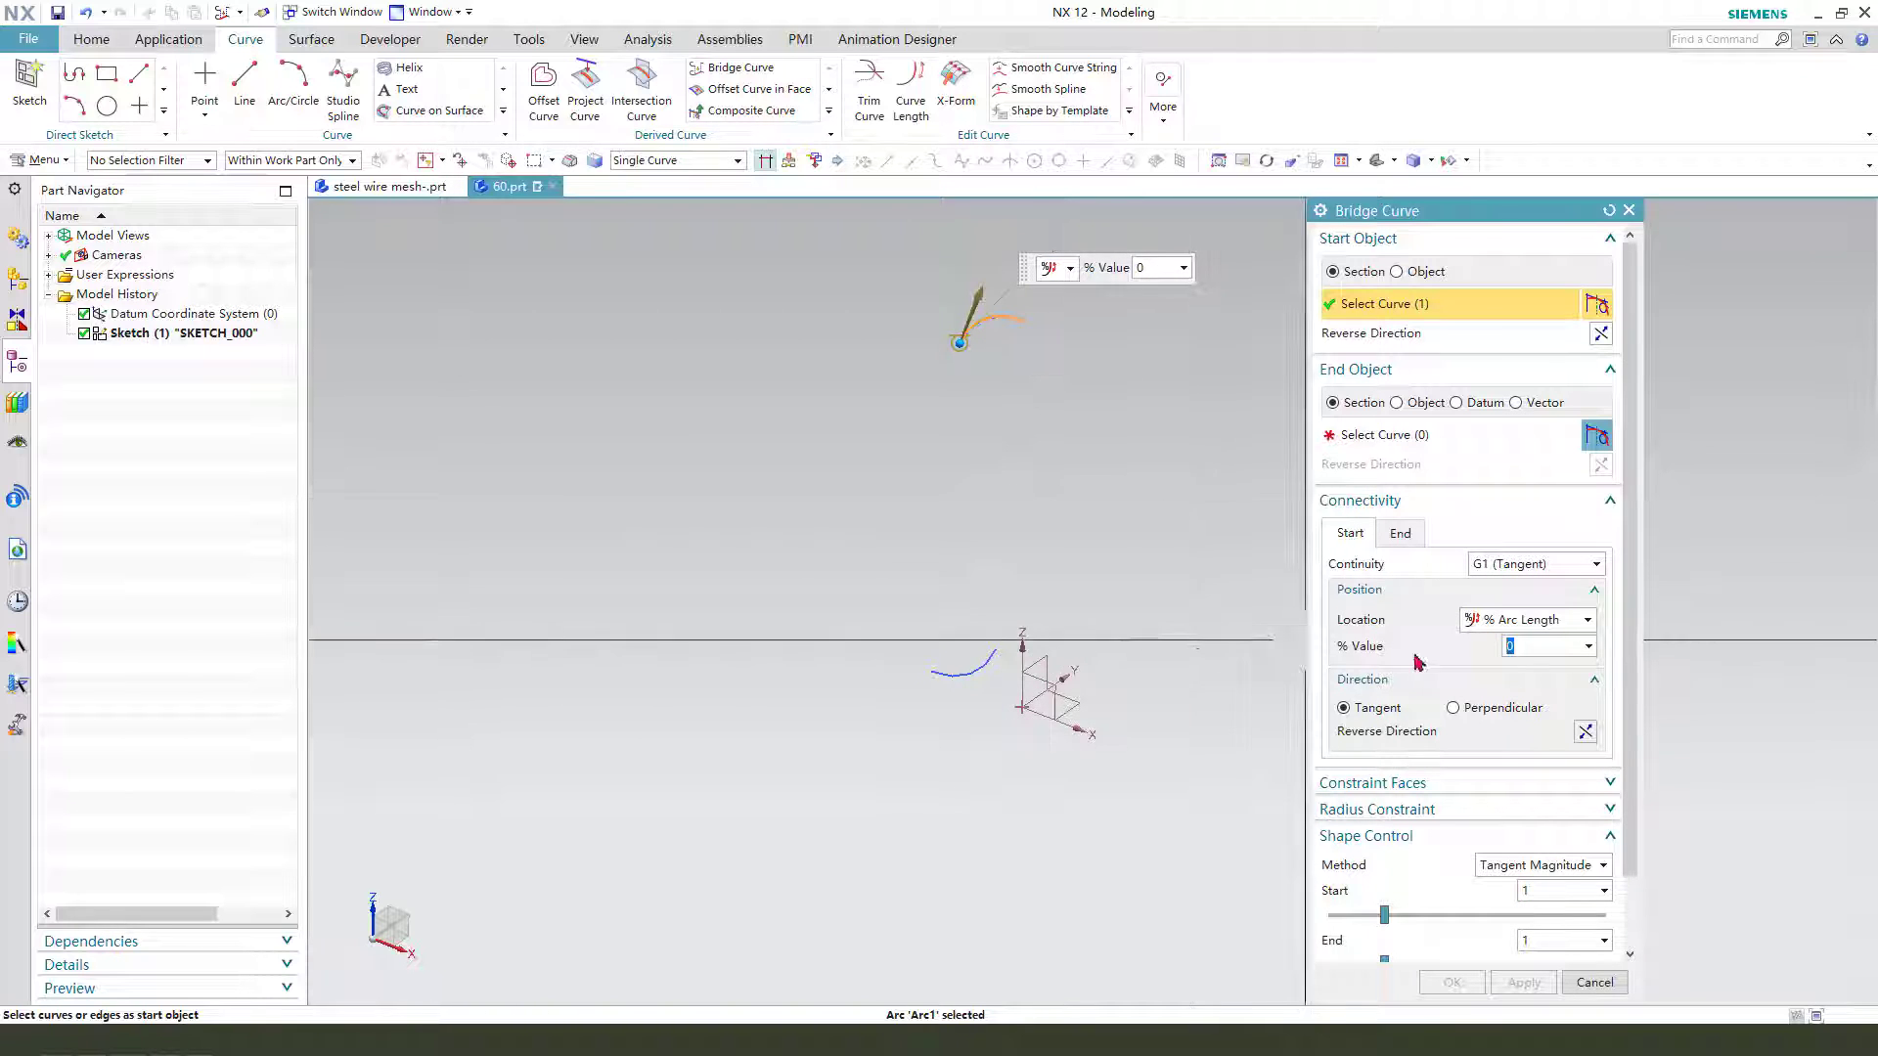
middle_click(1022, 646)
scroll(1009, 667, up, 2)
click(984, 657)
scroll(910, 634, down, 2)
middle_drag(1005, 552, 1039, 487)
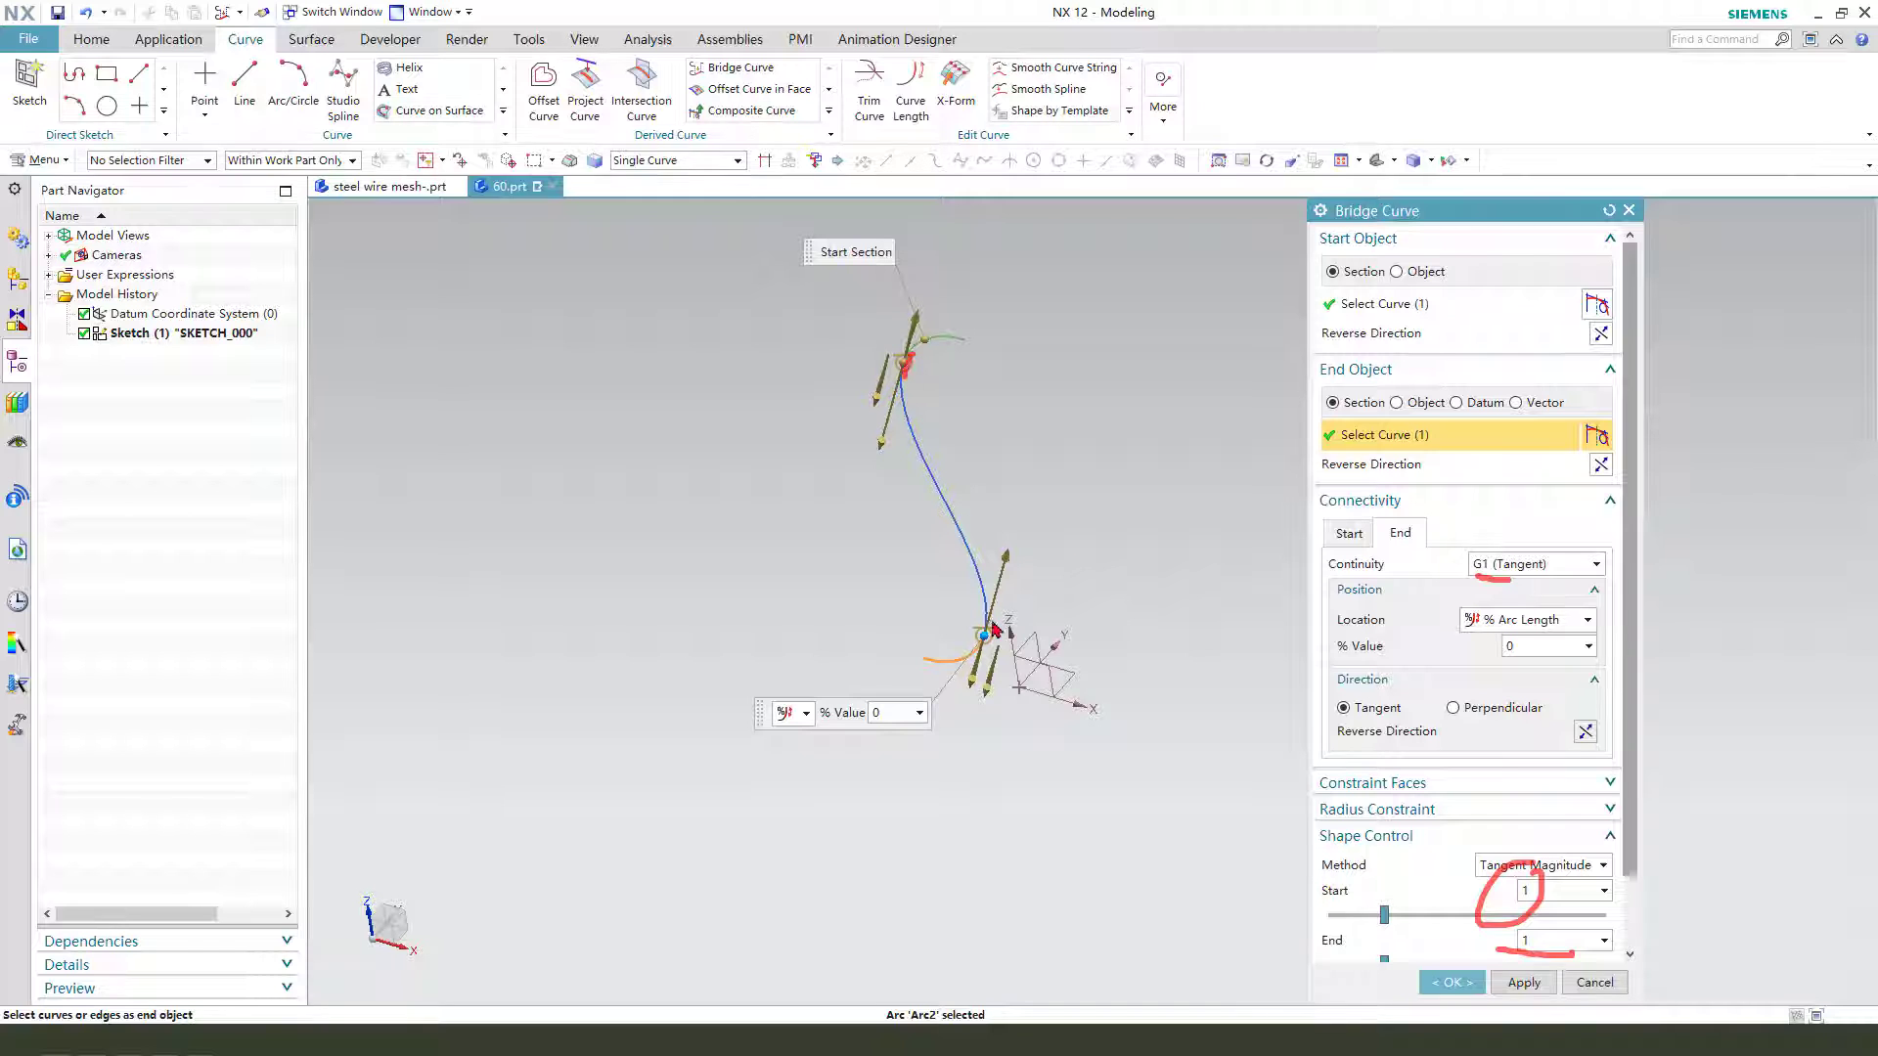
middle_drag(1142, 734, 1203, 689)
click(1453, 982)
Mirror both arcs and the bridge curve about the YZ plane with Mirror Geometry to form the full loop
scroll(804, 689, down, 1)
middle_drag(1006, 684, 984, 672)
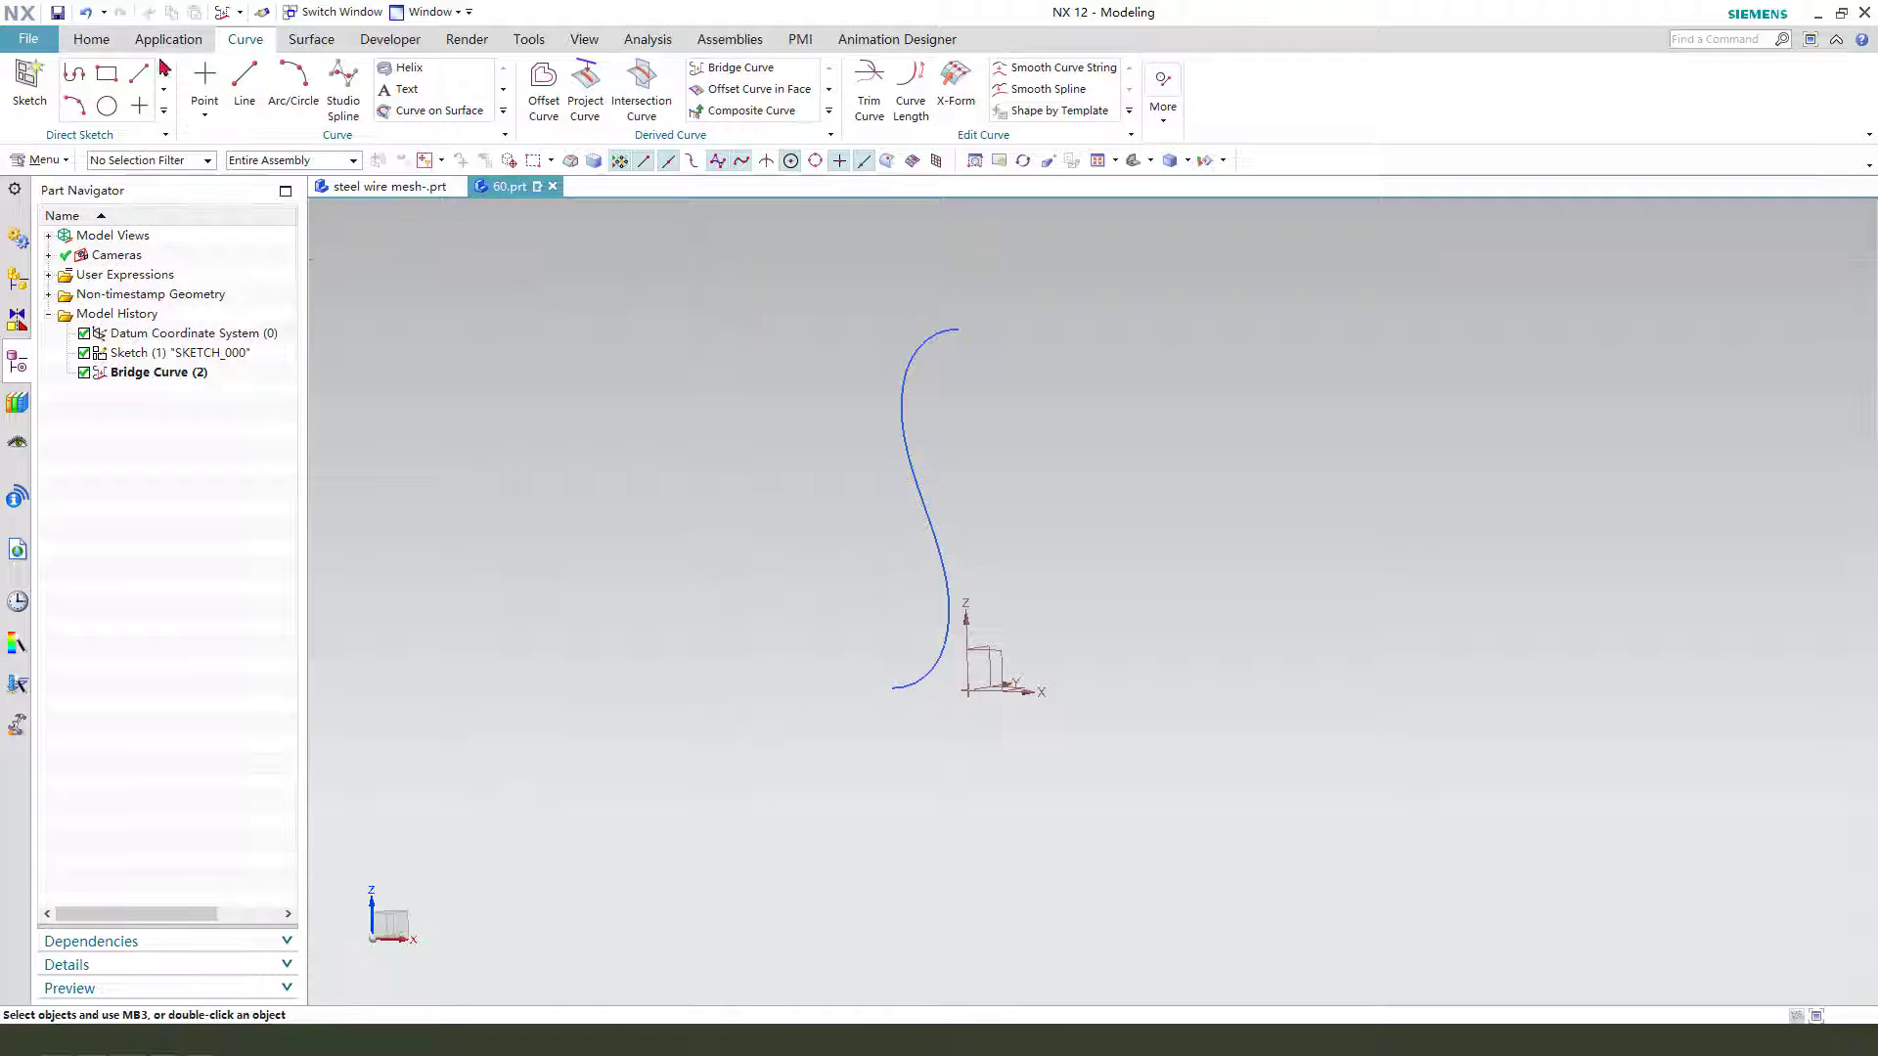
click(94, 39)
click(576, 117)
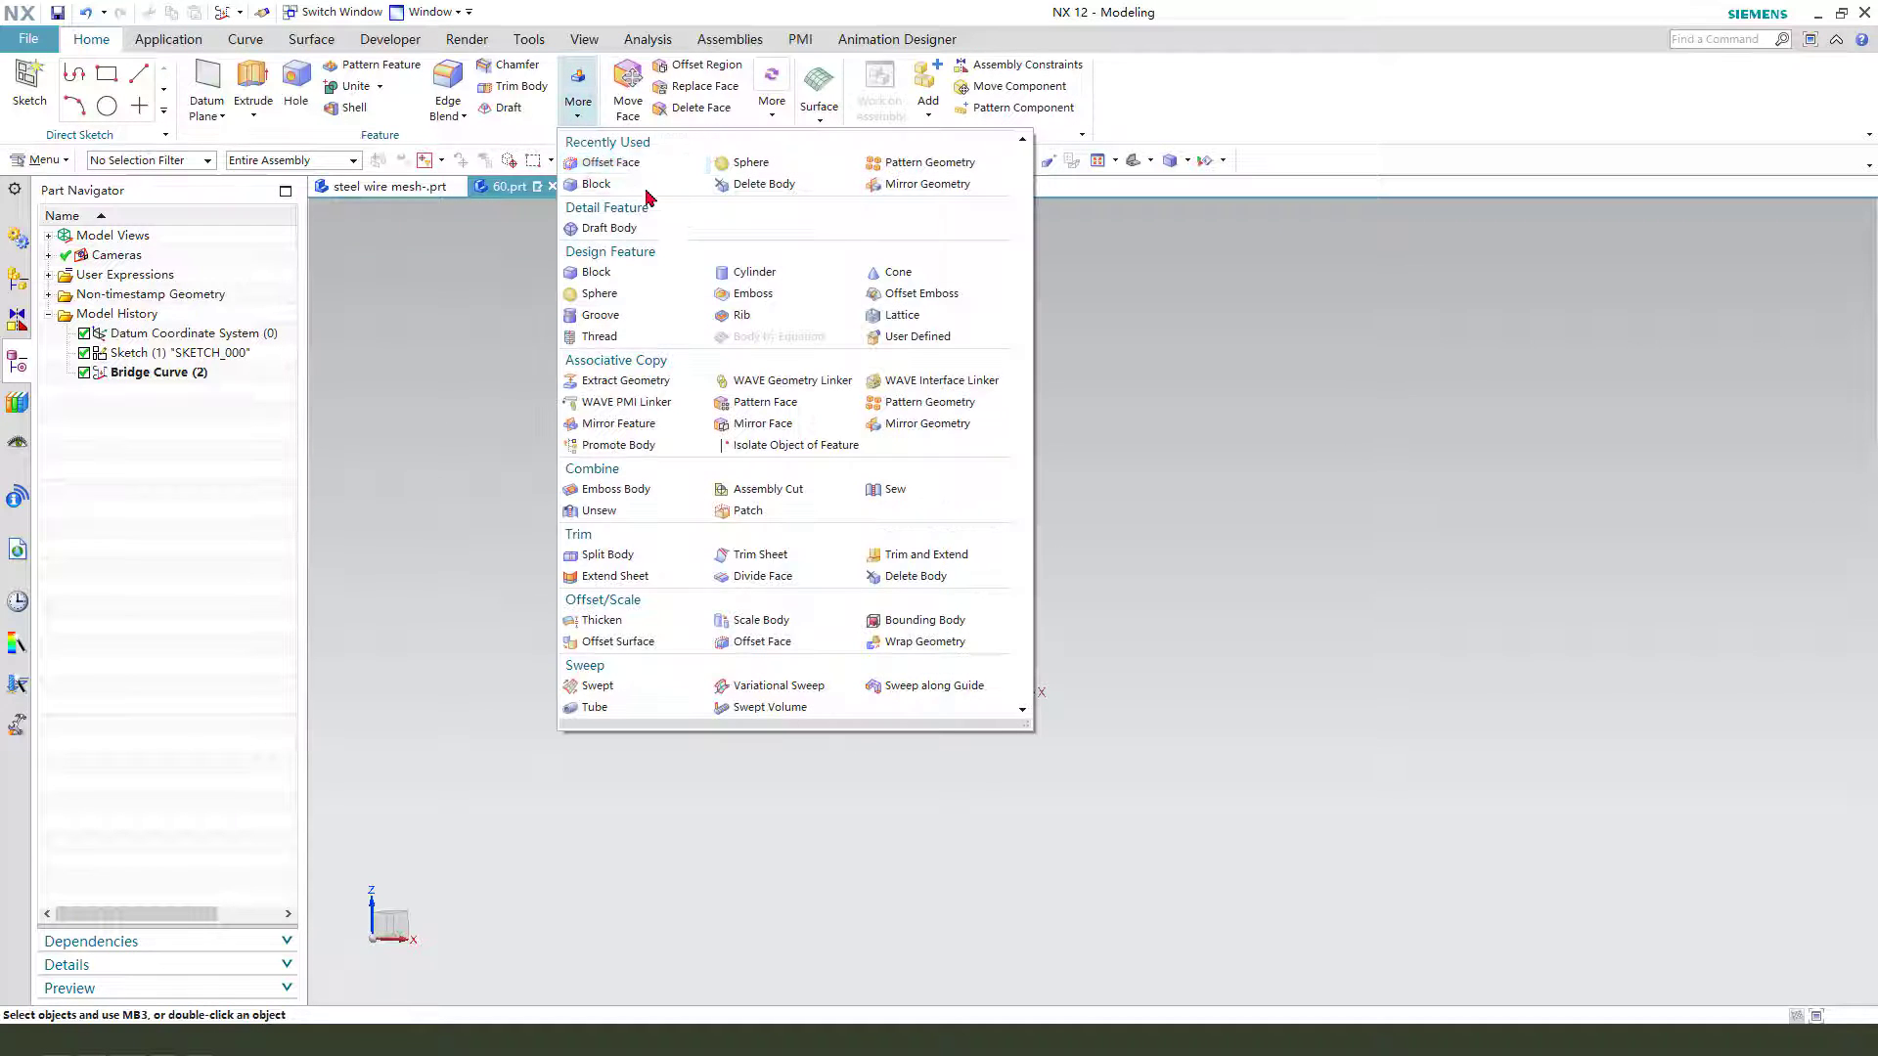
click(912, 188)
click(911, 352)
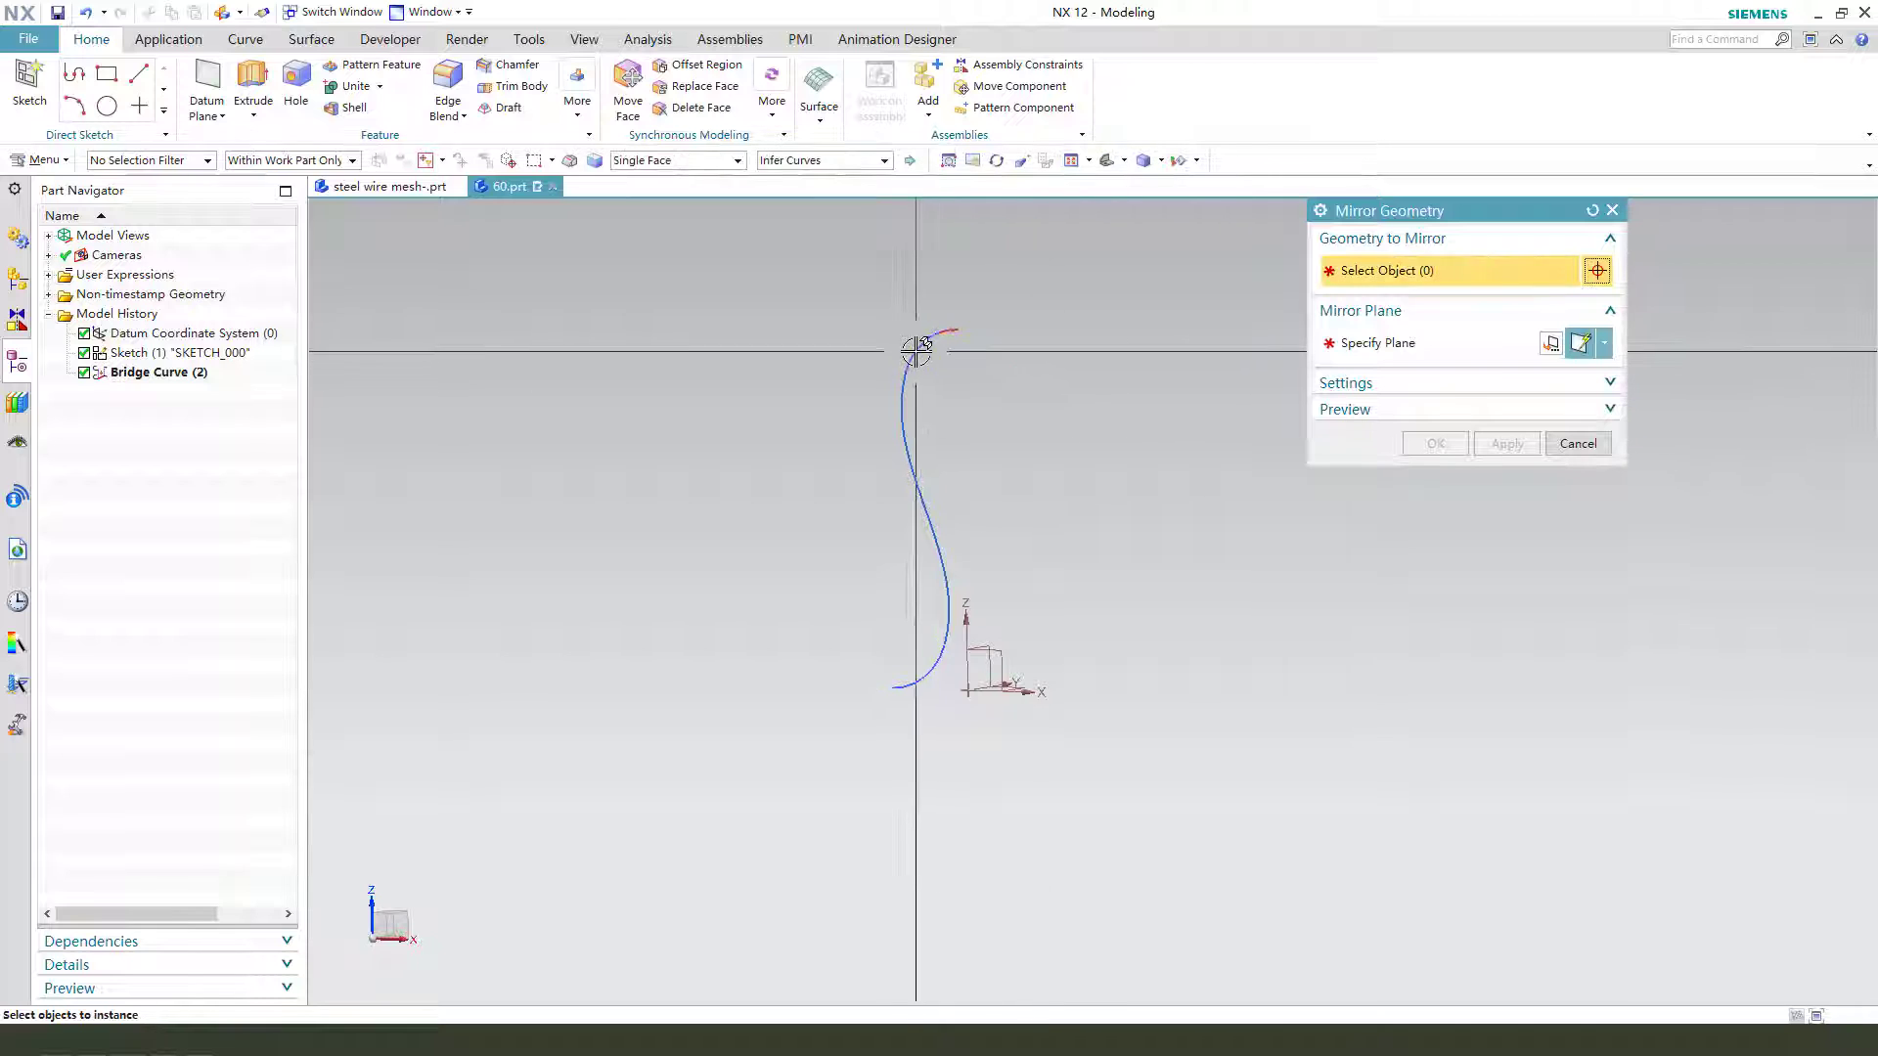
click(914, 438)
click(930, 669)
click(1359, 344)
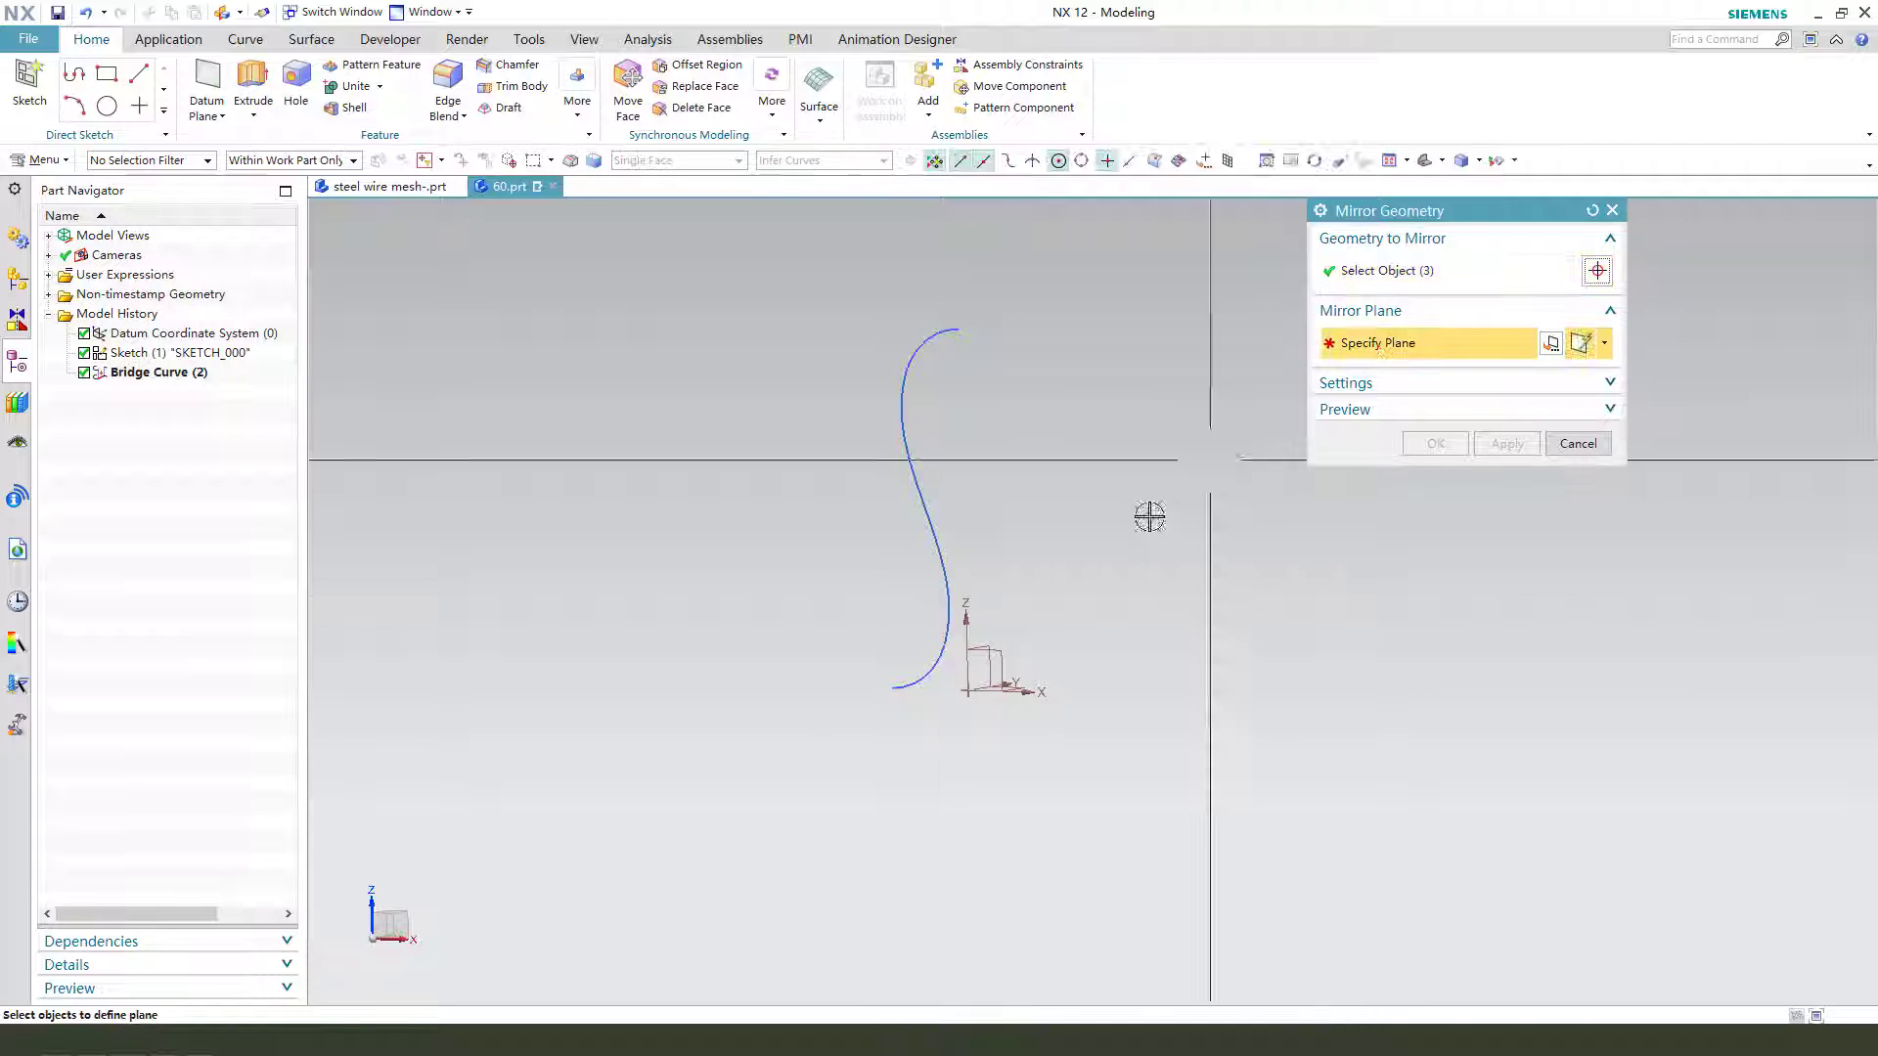
middle_drag(1037, 611, 1029, 654)
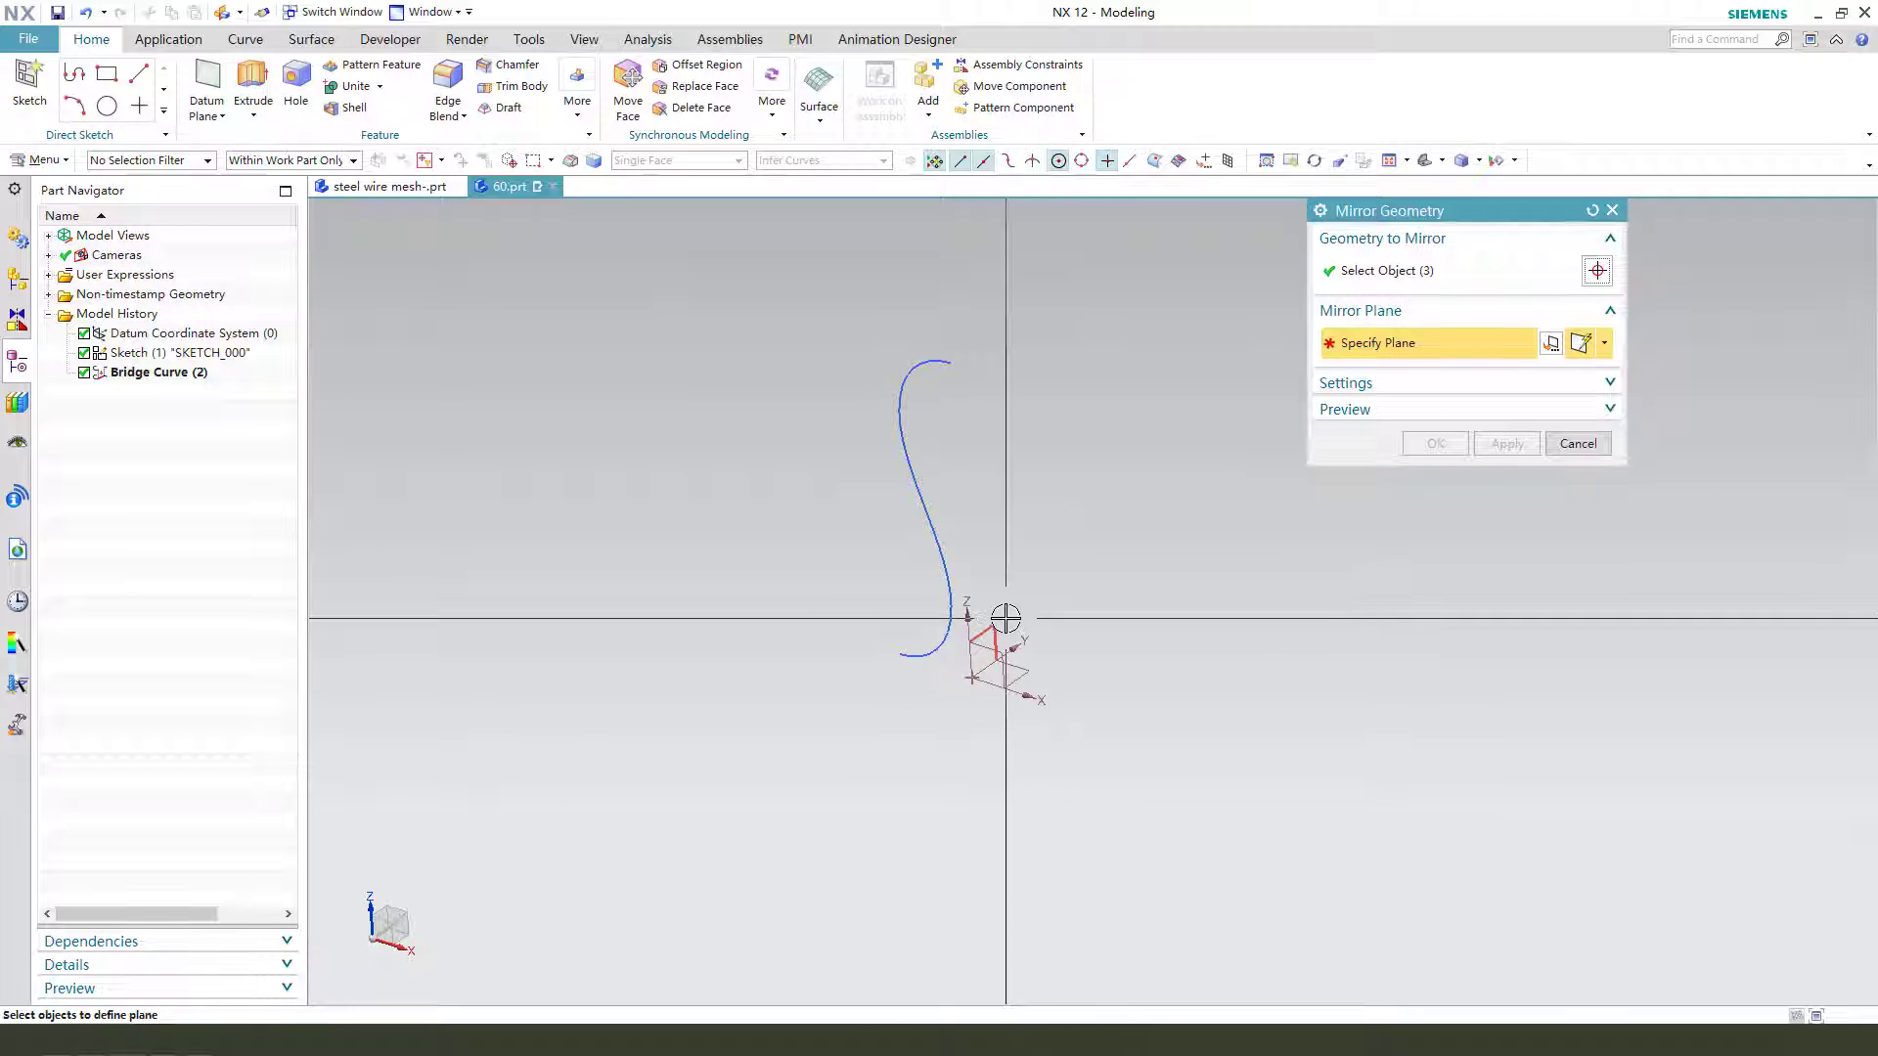
click(1000, 631)
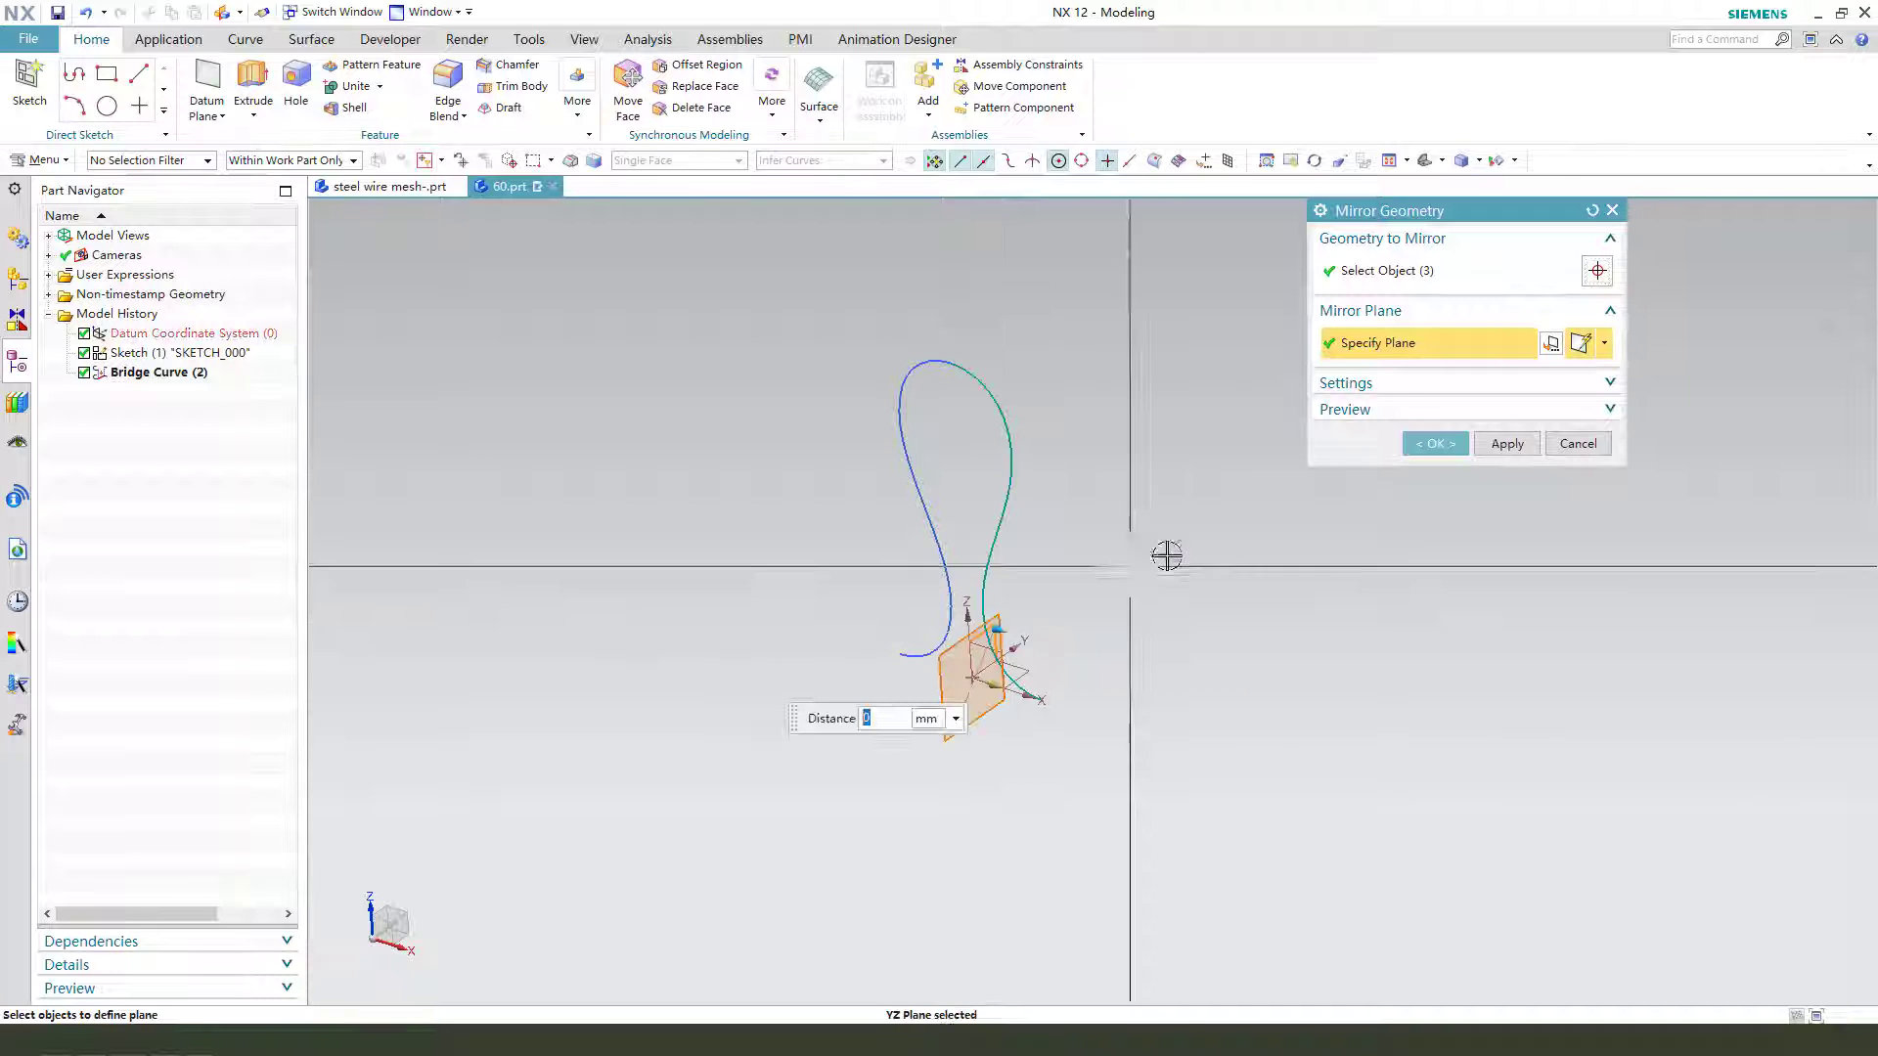
click(1442, 451)
Sketch on the YZ plane a three-point arc of about 61 mm radius from the loop's top to the origin
middle_drag(1106, 604, 1129, 510)
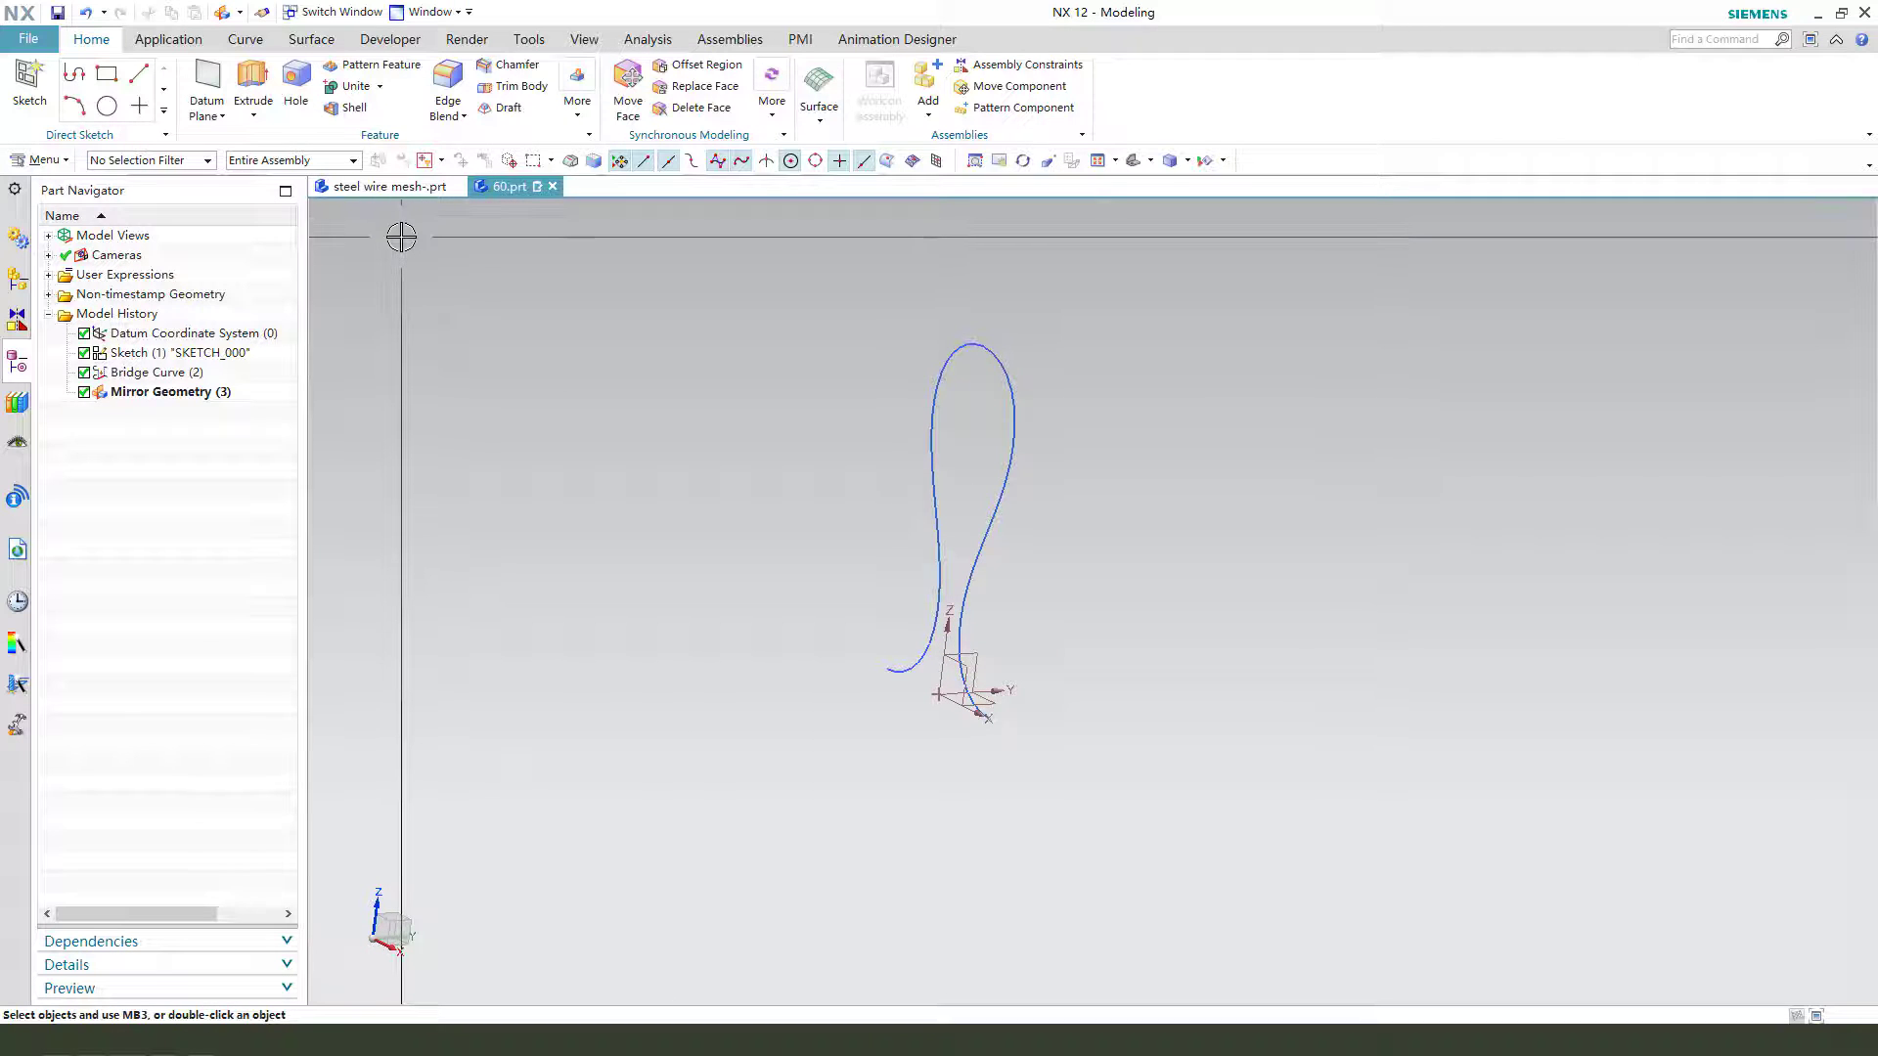
click(247, 74)
middle_drag(1056, 629, 999, 638)
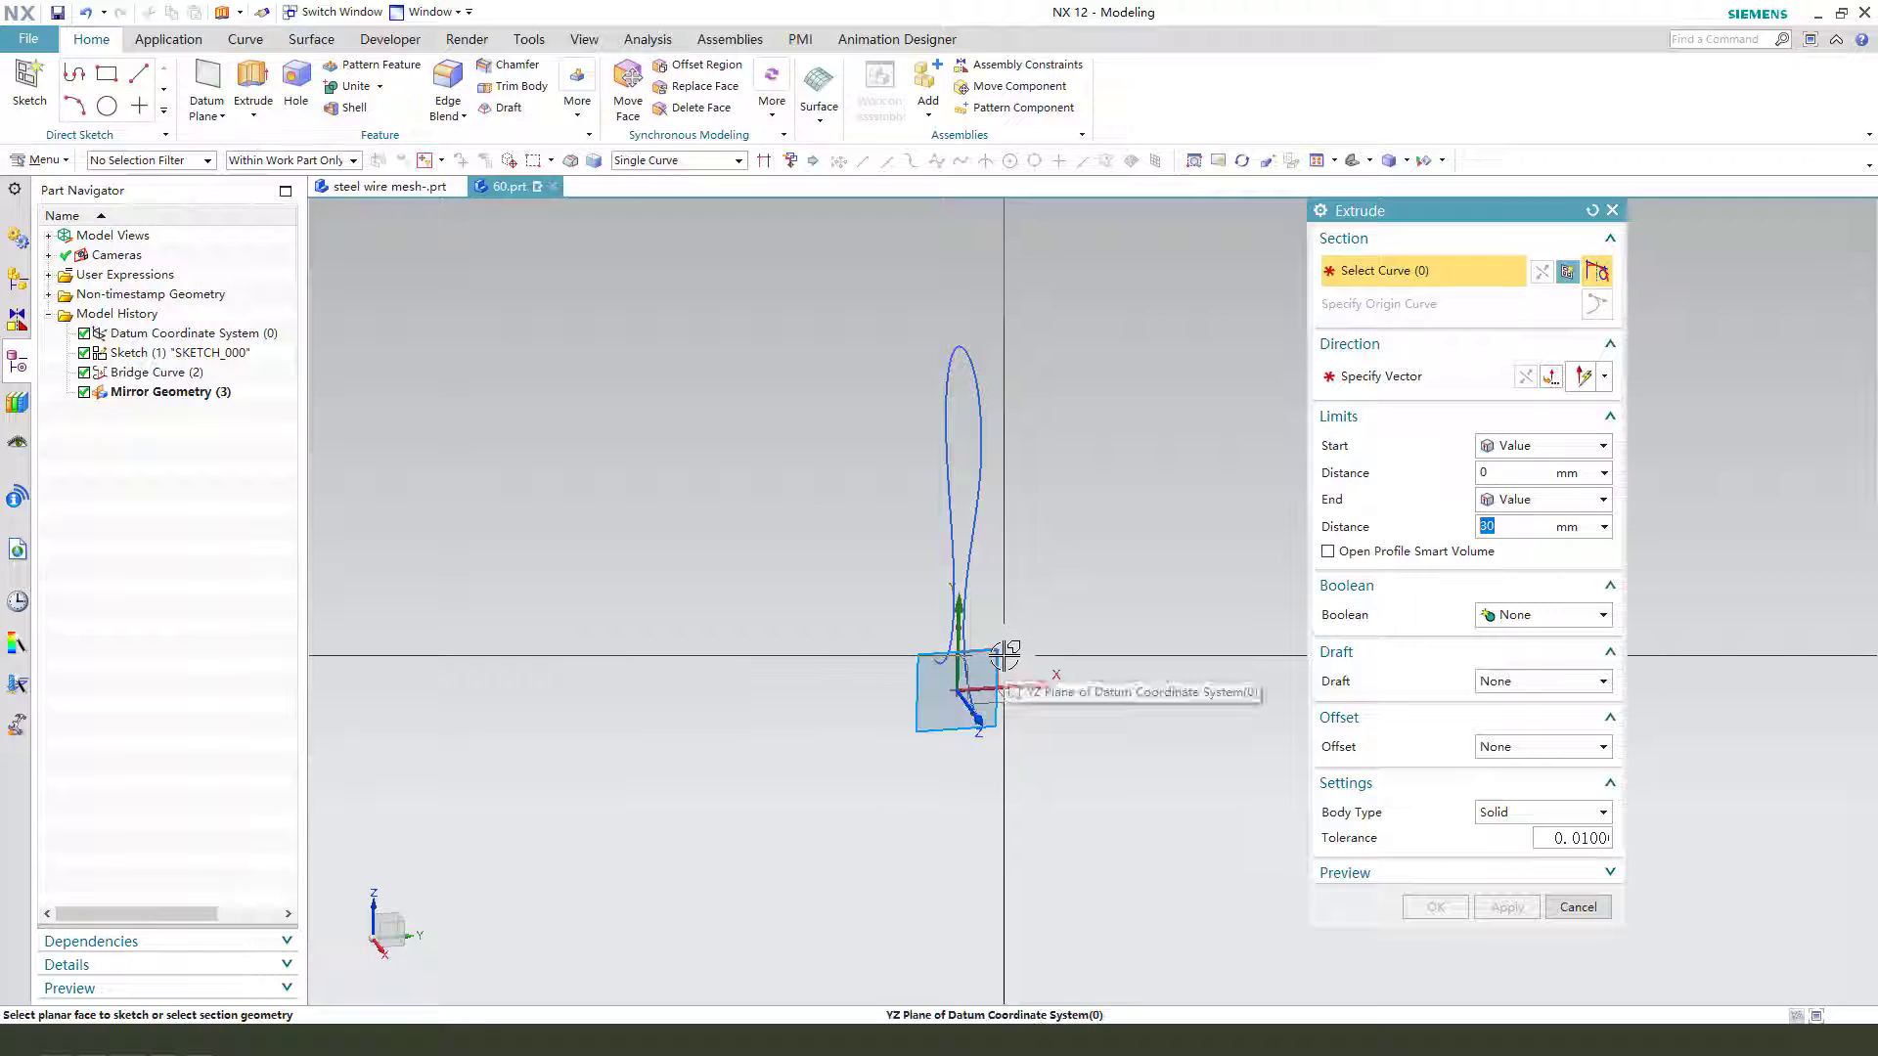
click(1010, 661)
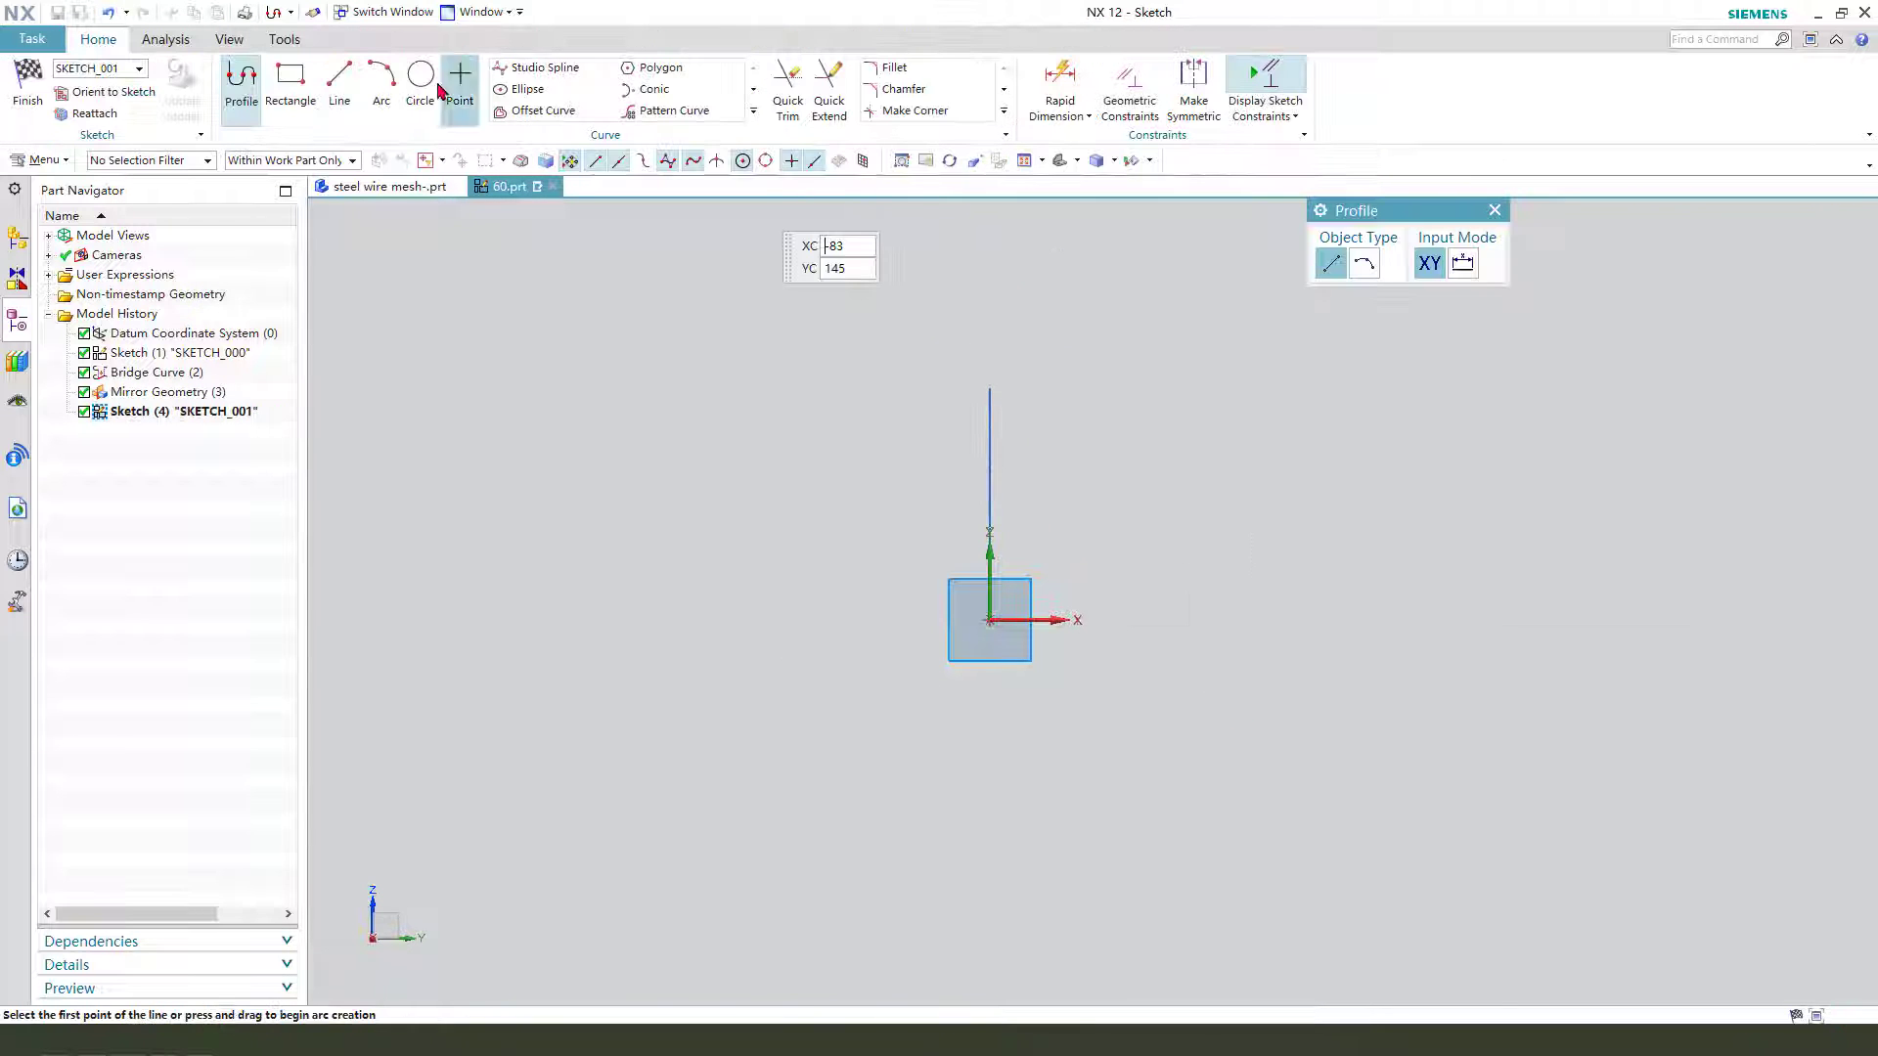
click(381, 78)
scroll(1007, 397, up, 1)
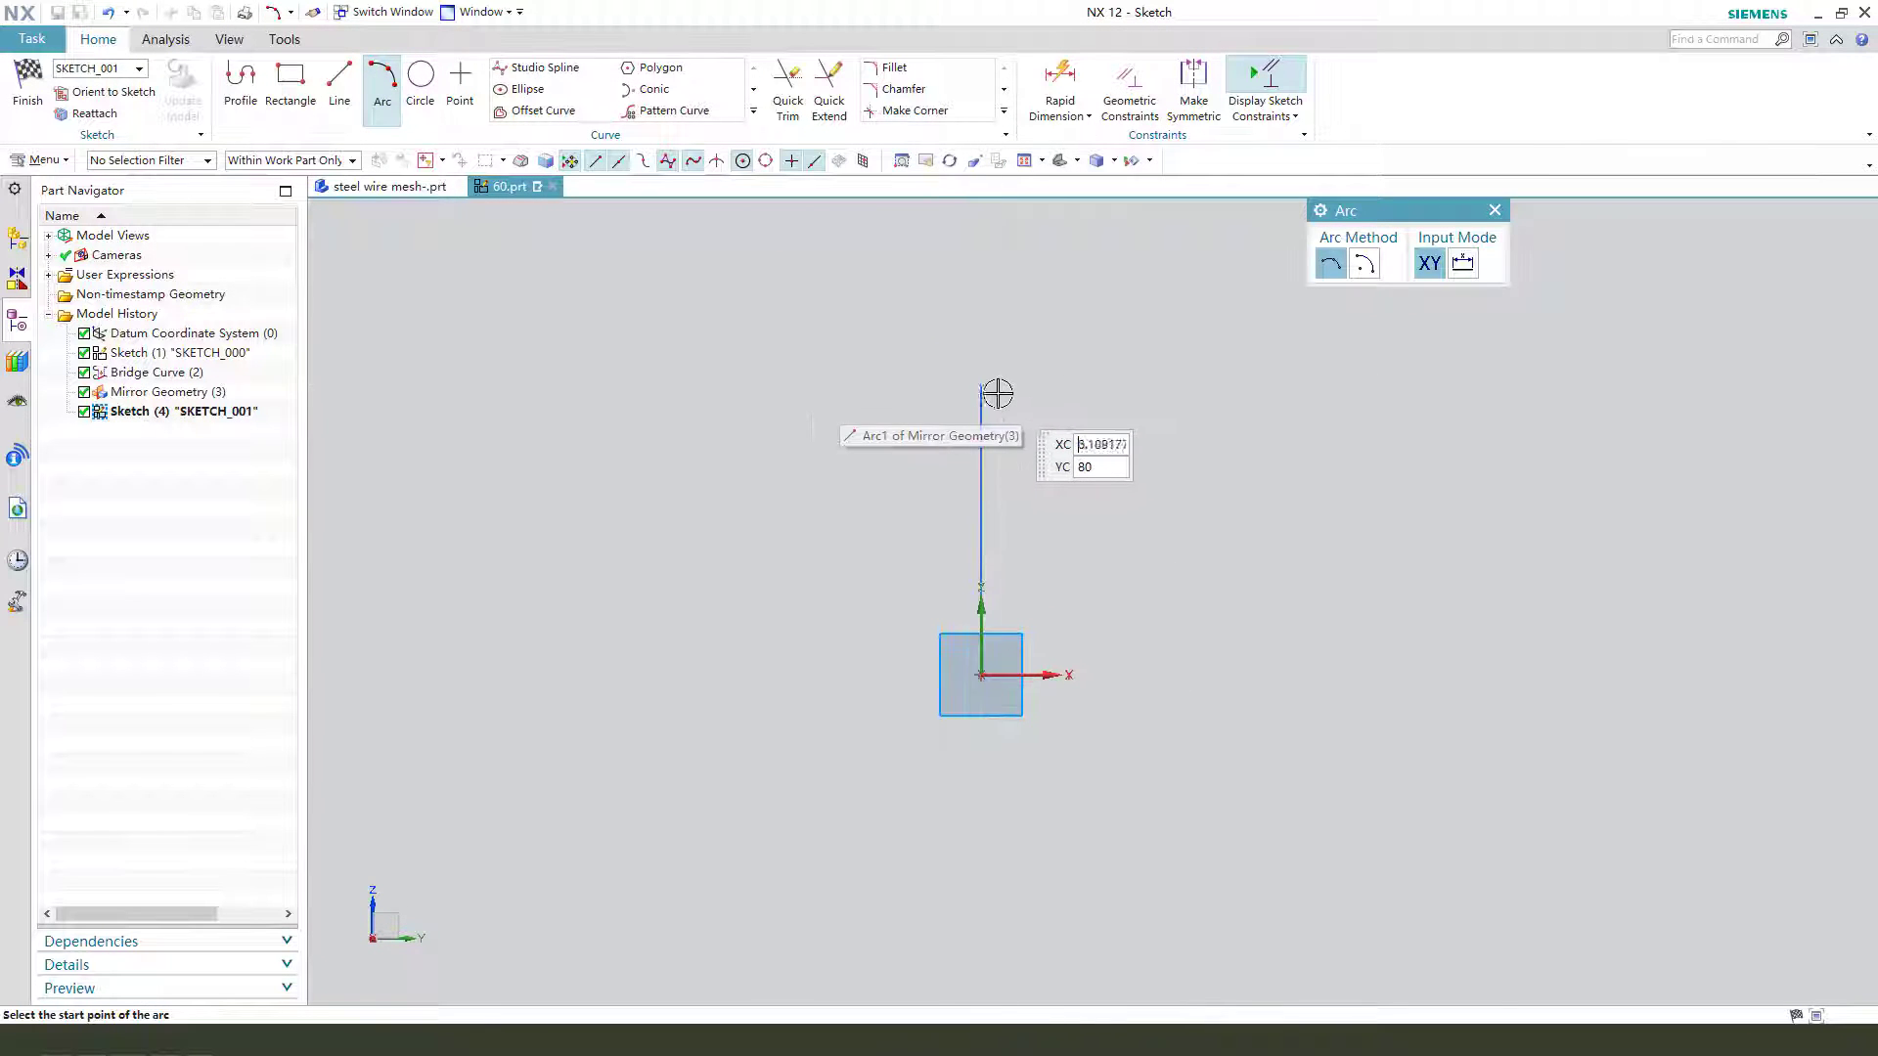
click(988, 388)
click(939, 575)
key(Escape)
Dimension the bulge of the new arc from the vertical axis as 13.5 mm and reposition the dimension text
click(1059, 79)
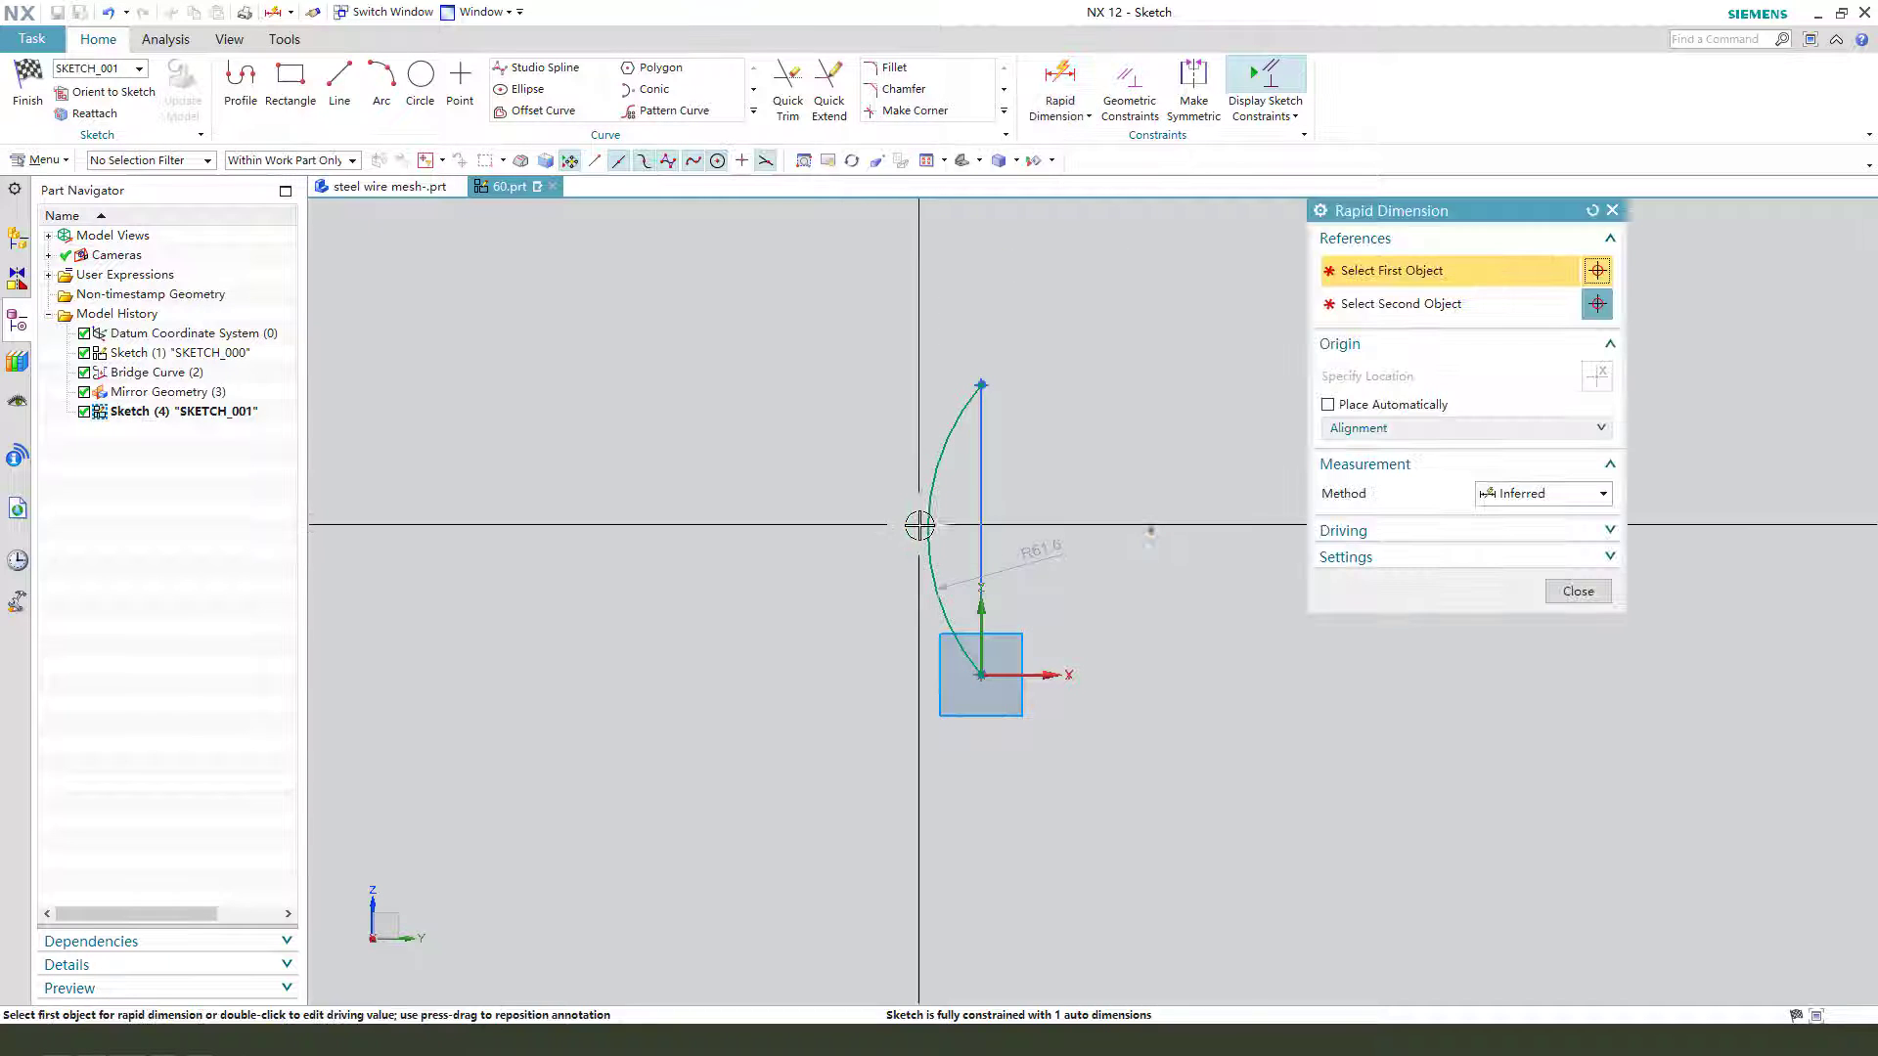
click(927, 527)
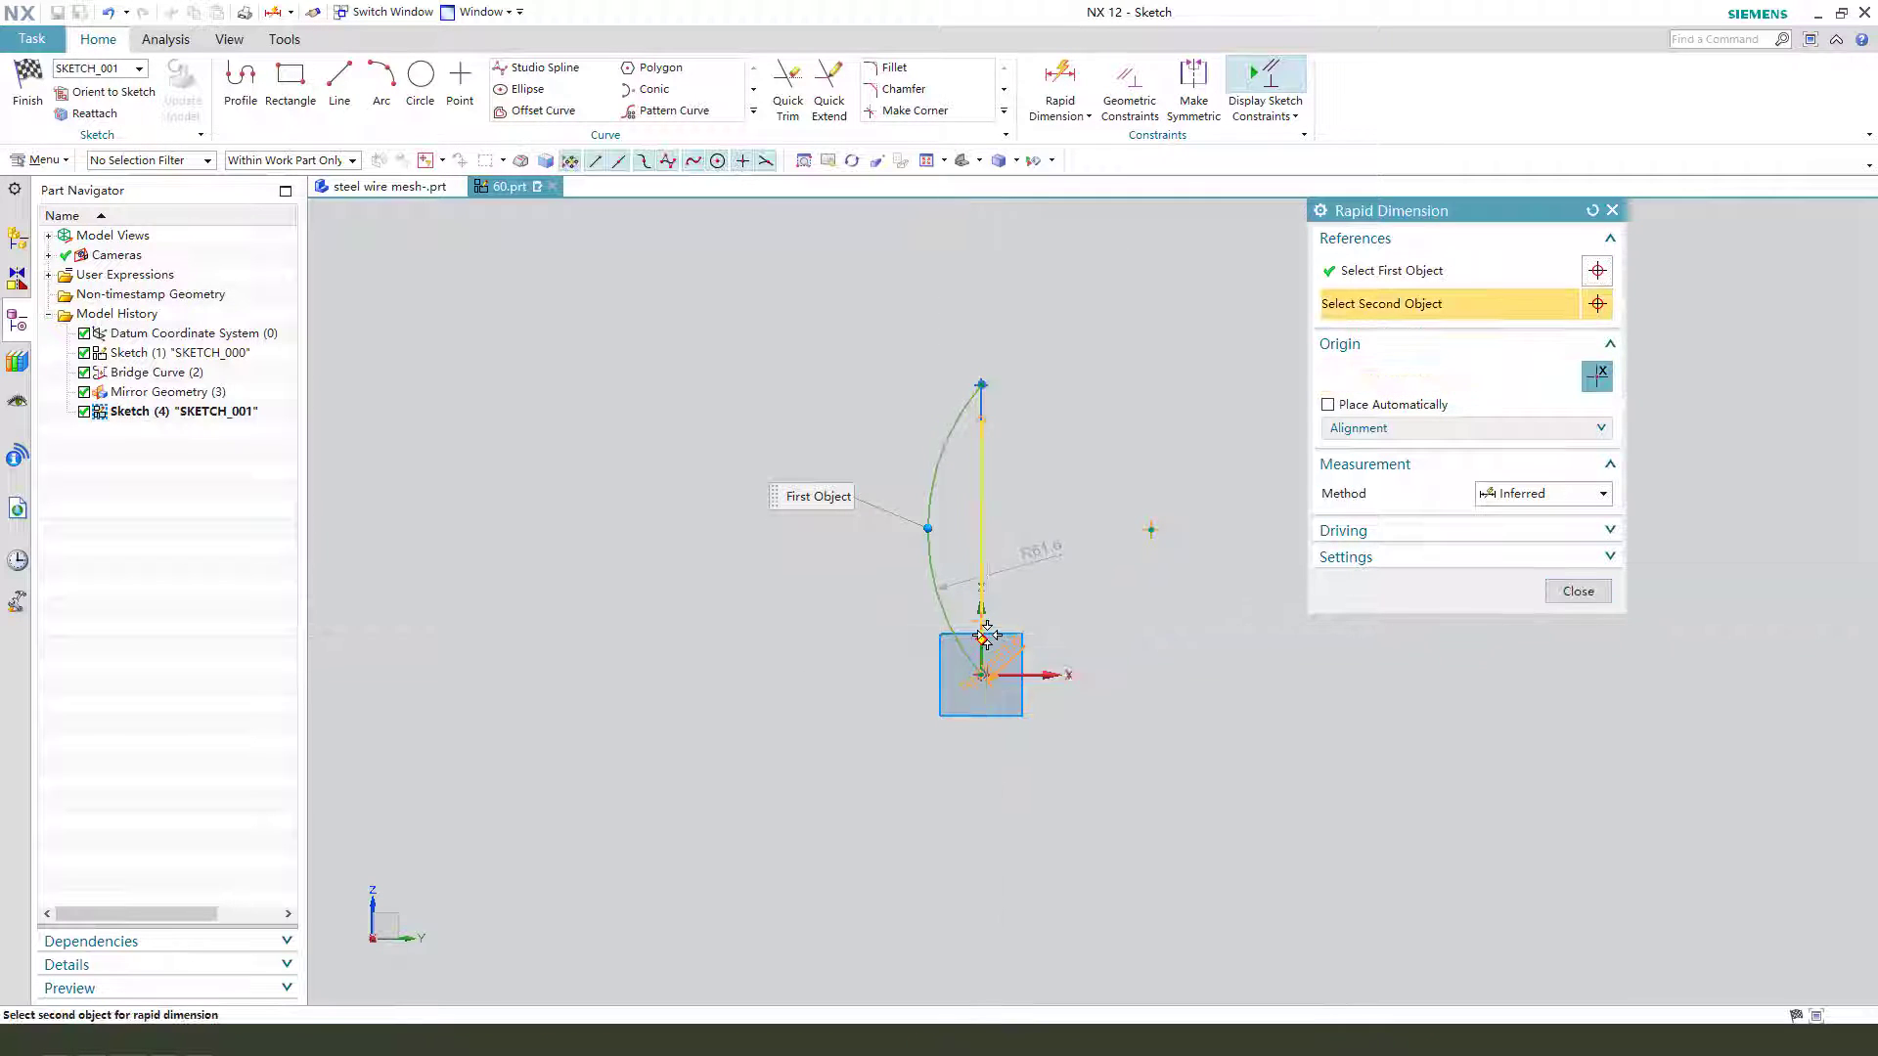
click(986, 640)
click(1261, 788)
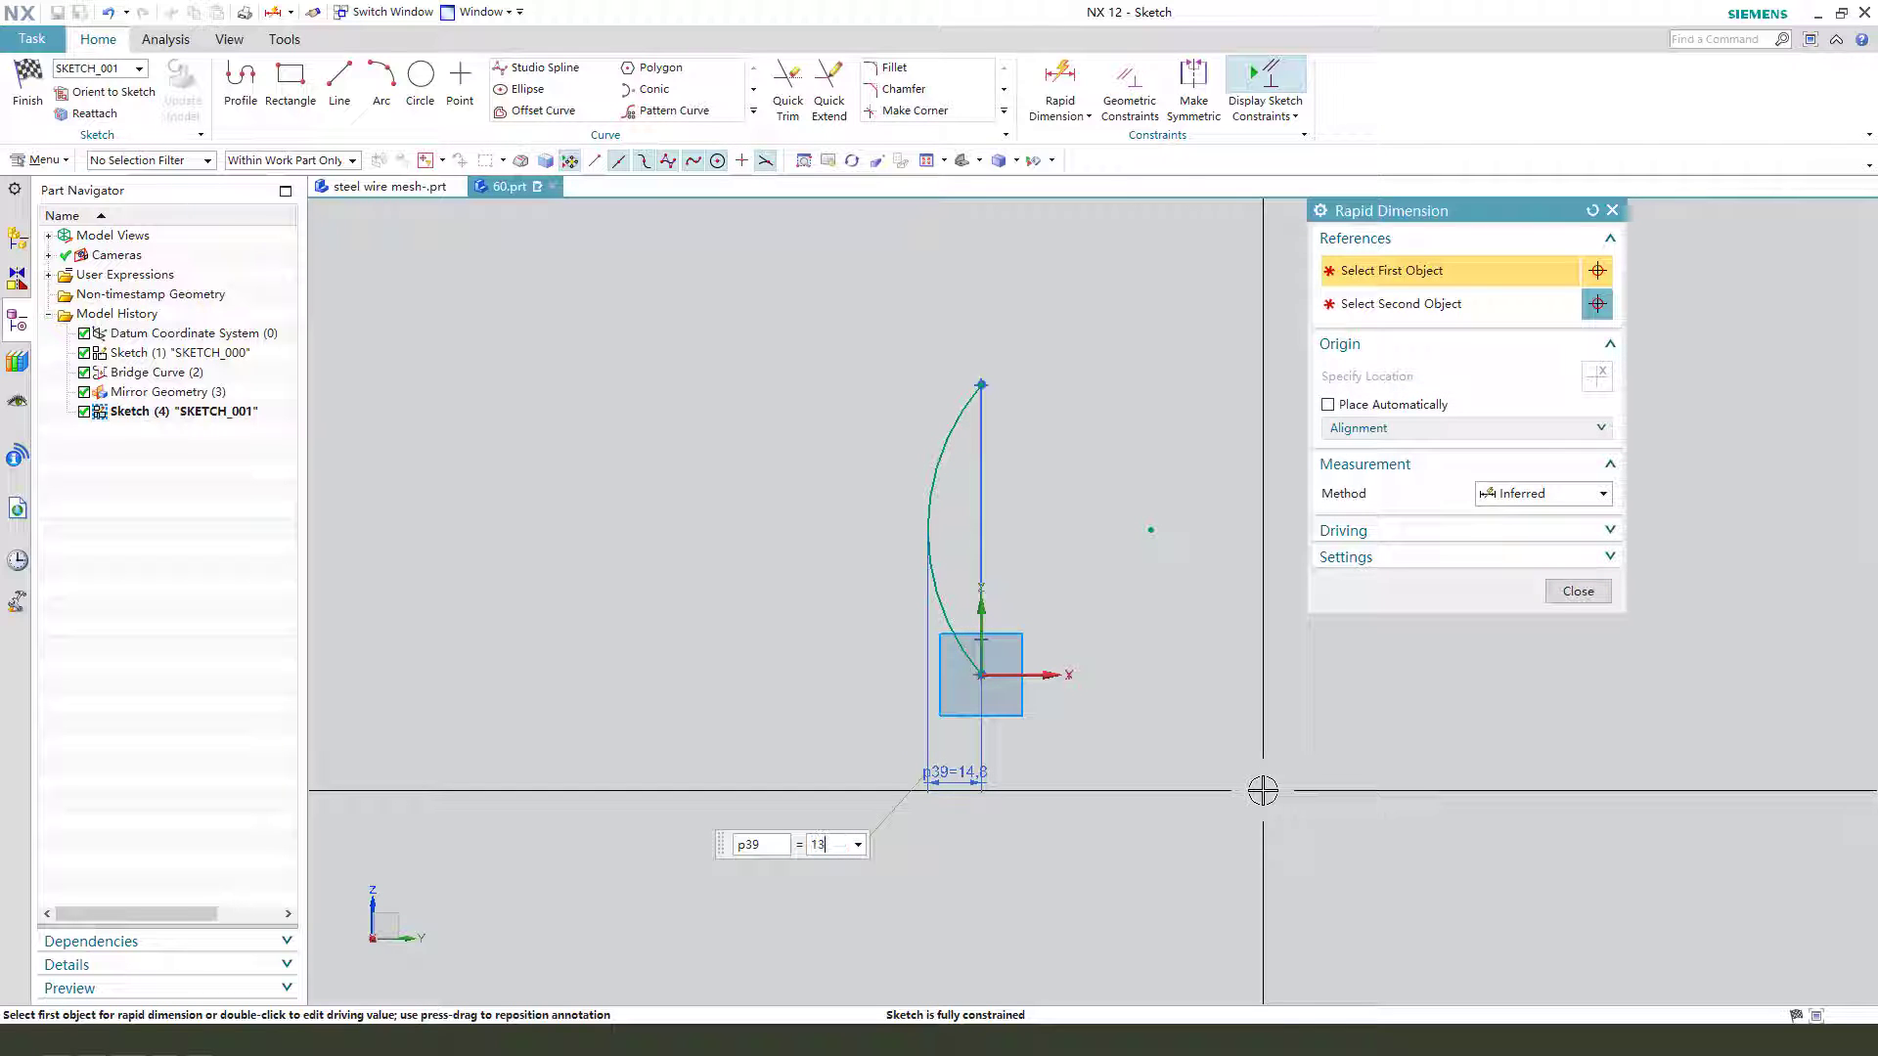
key(Return)
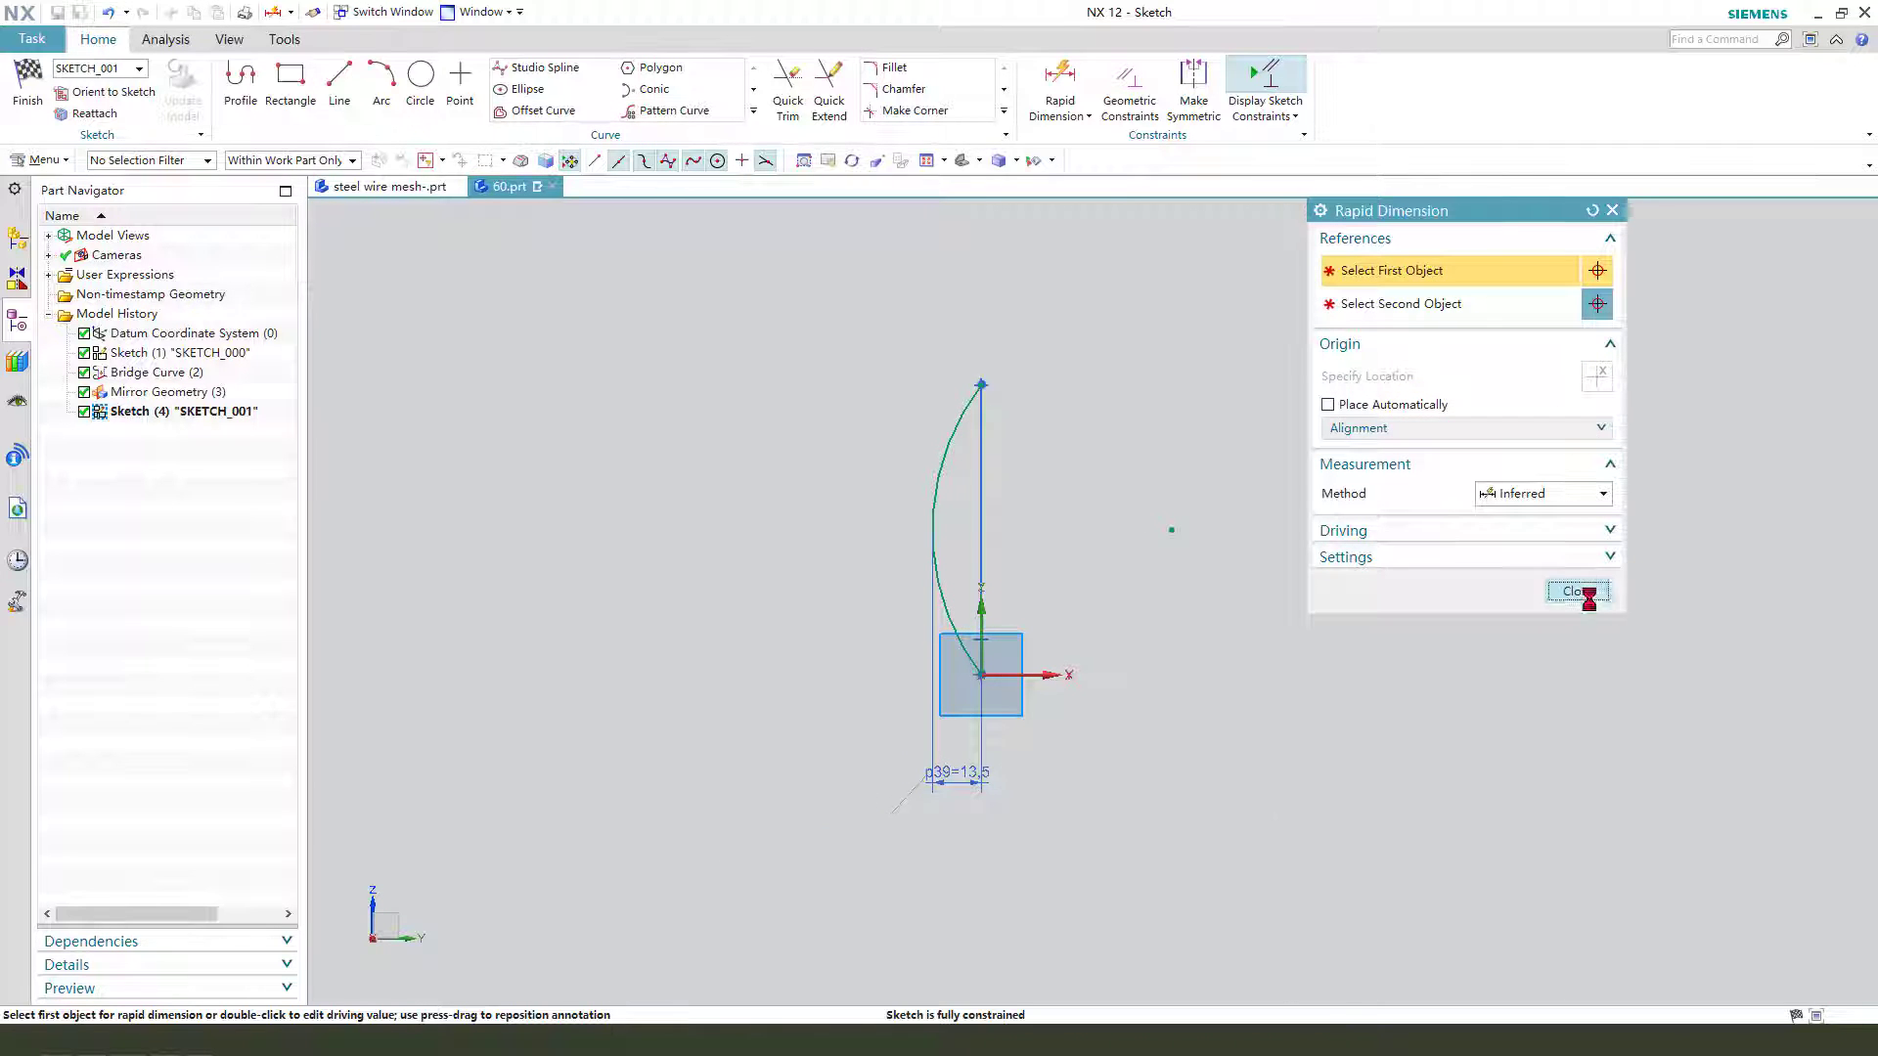
click(1578, 592)
drag(998, 772, 1089, 754)
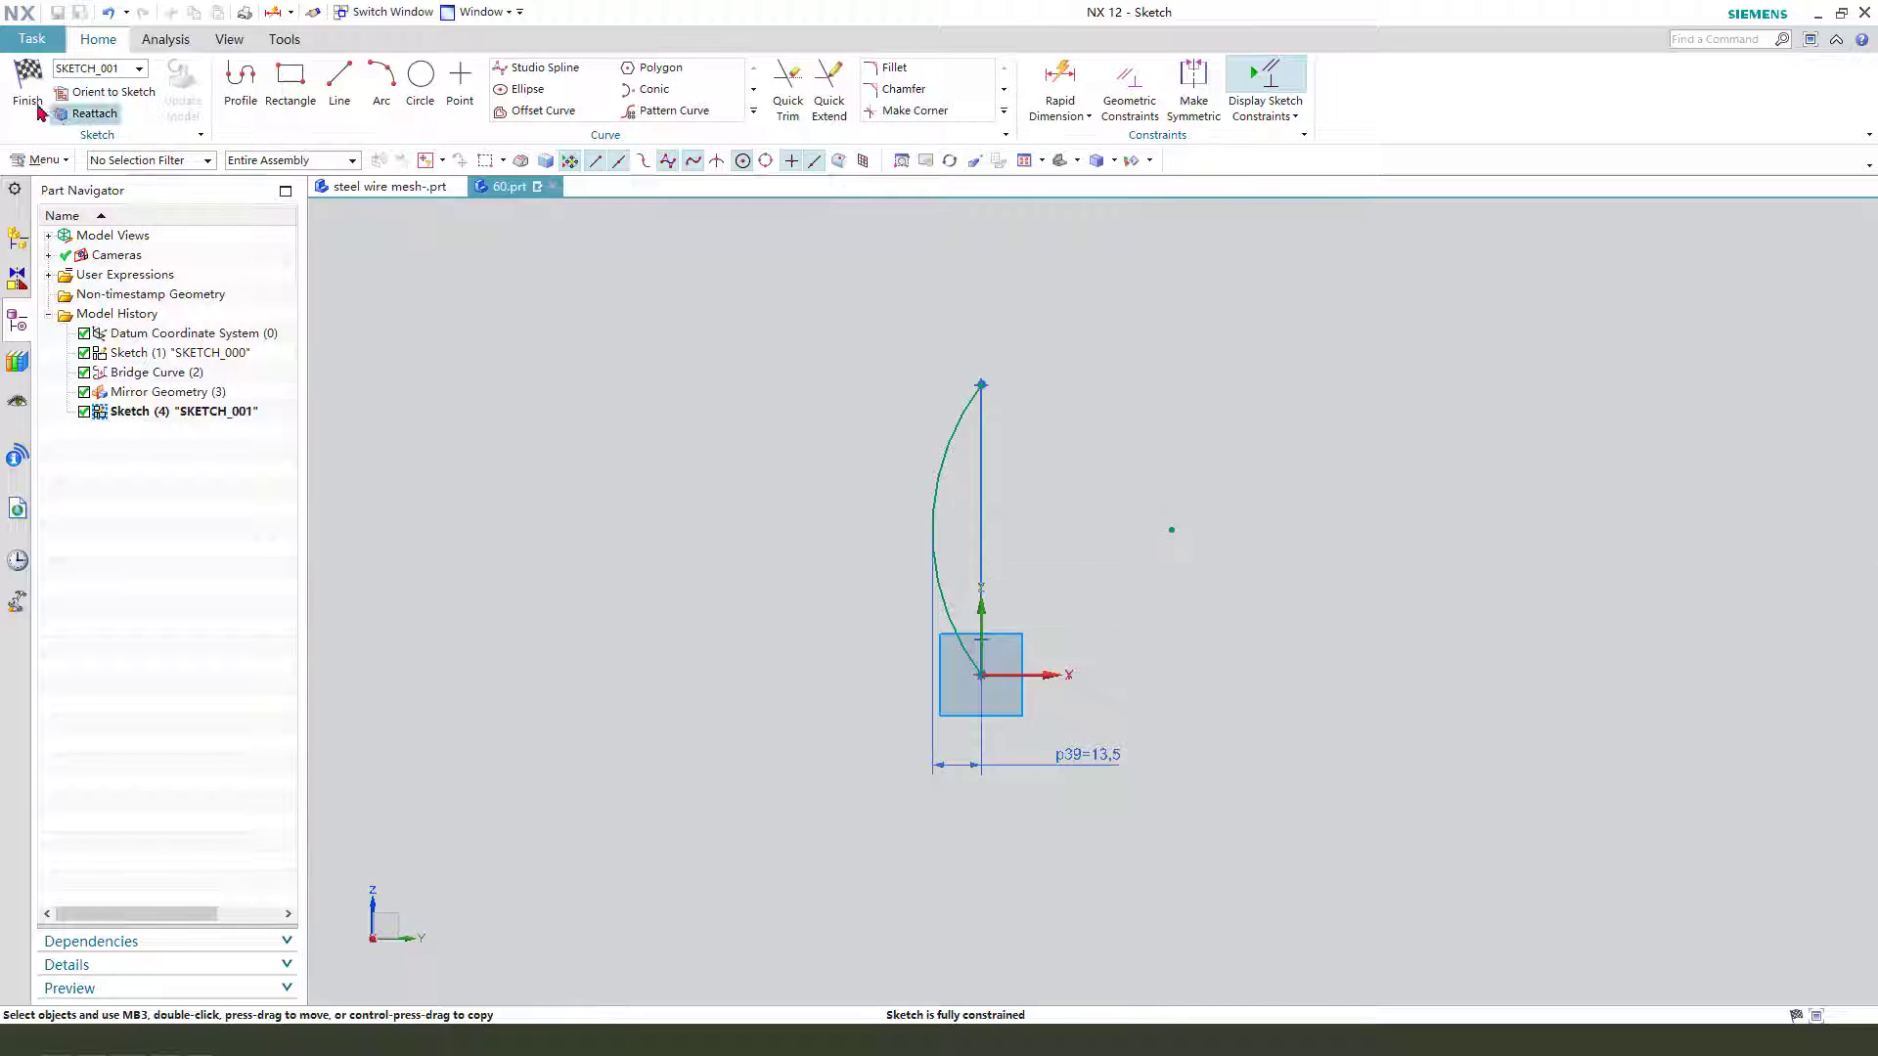
Finish the side arc sketch
click(33, 96)
middle_drag(1032, 481, 1077, 519)
key(x)
click(905, 518)
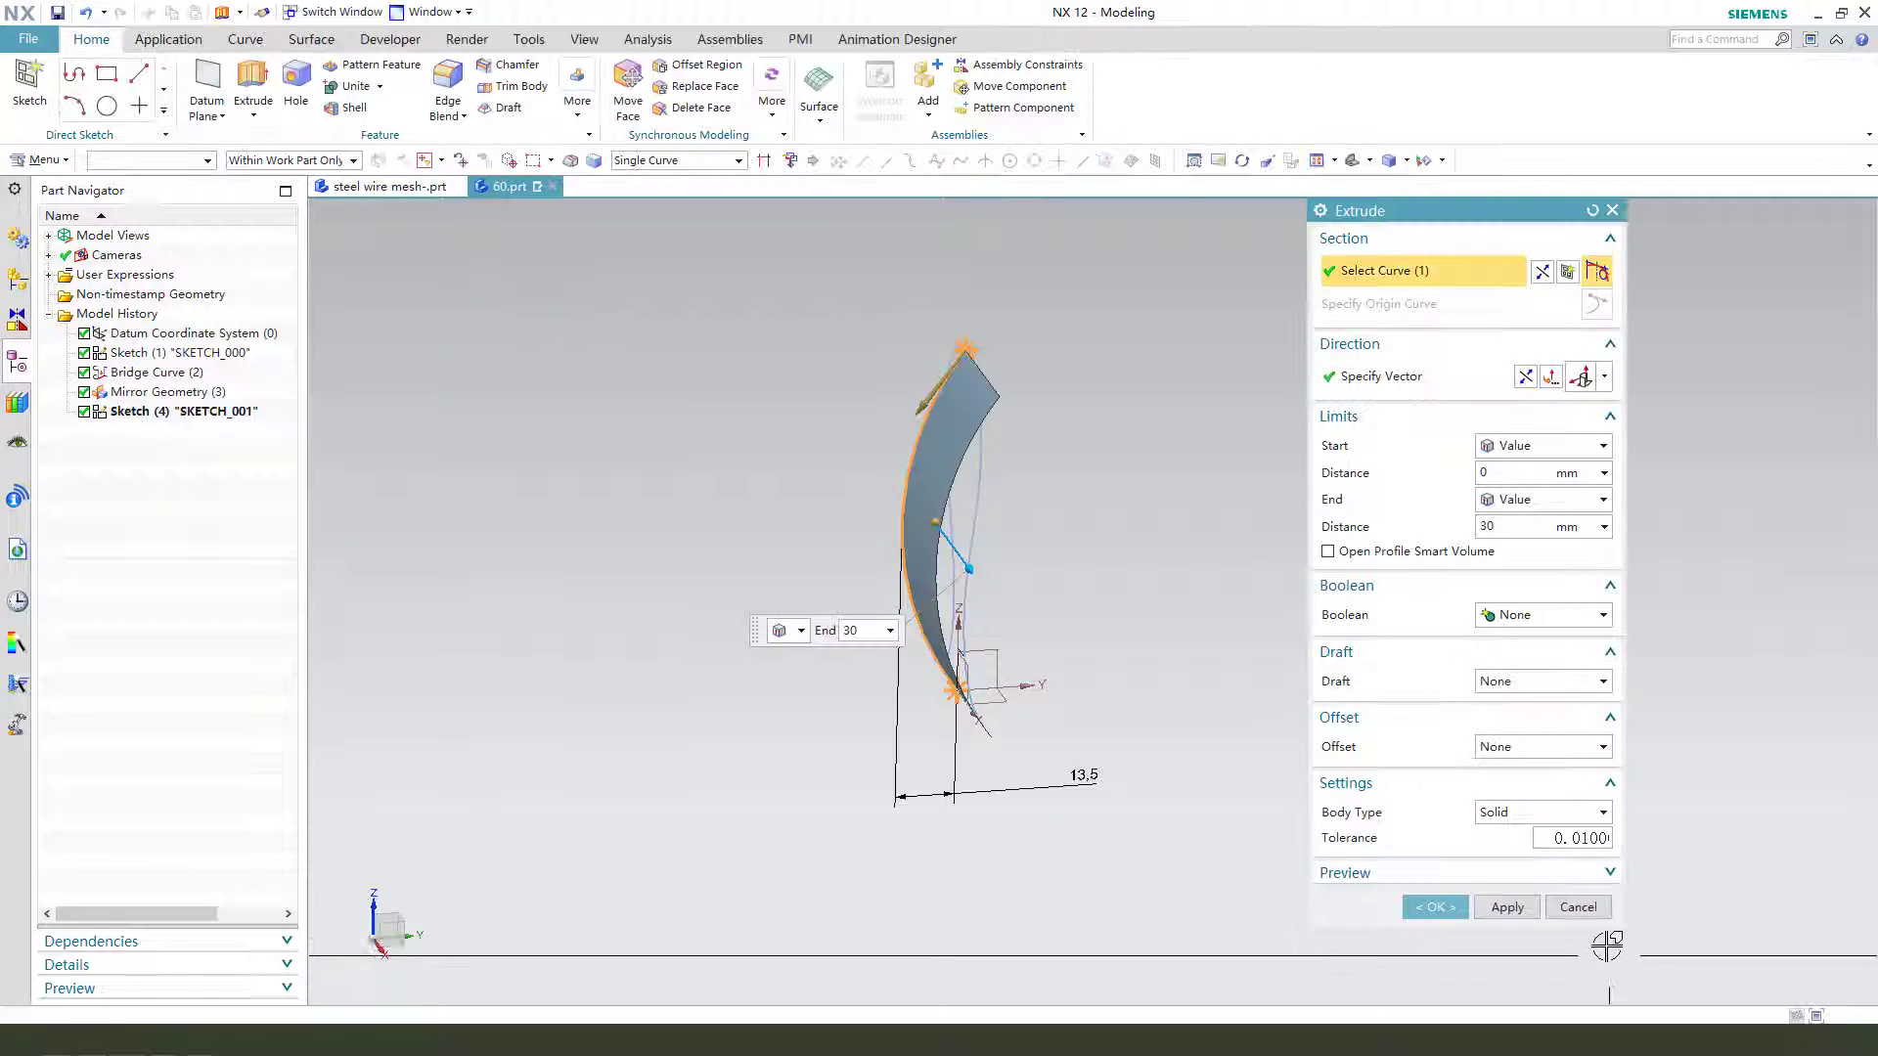
click(1579, 907)
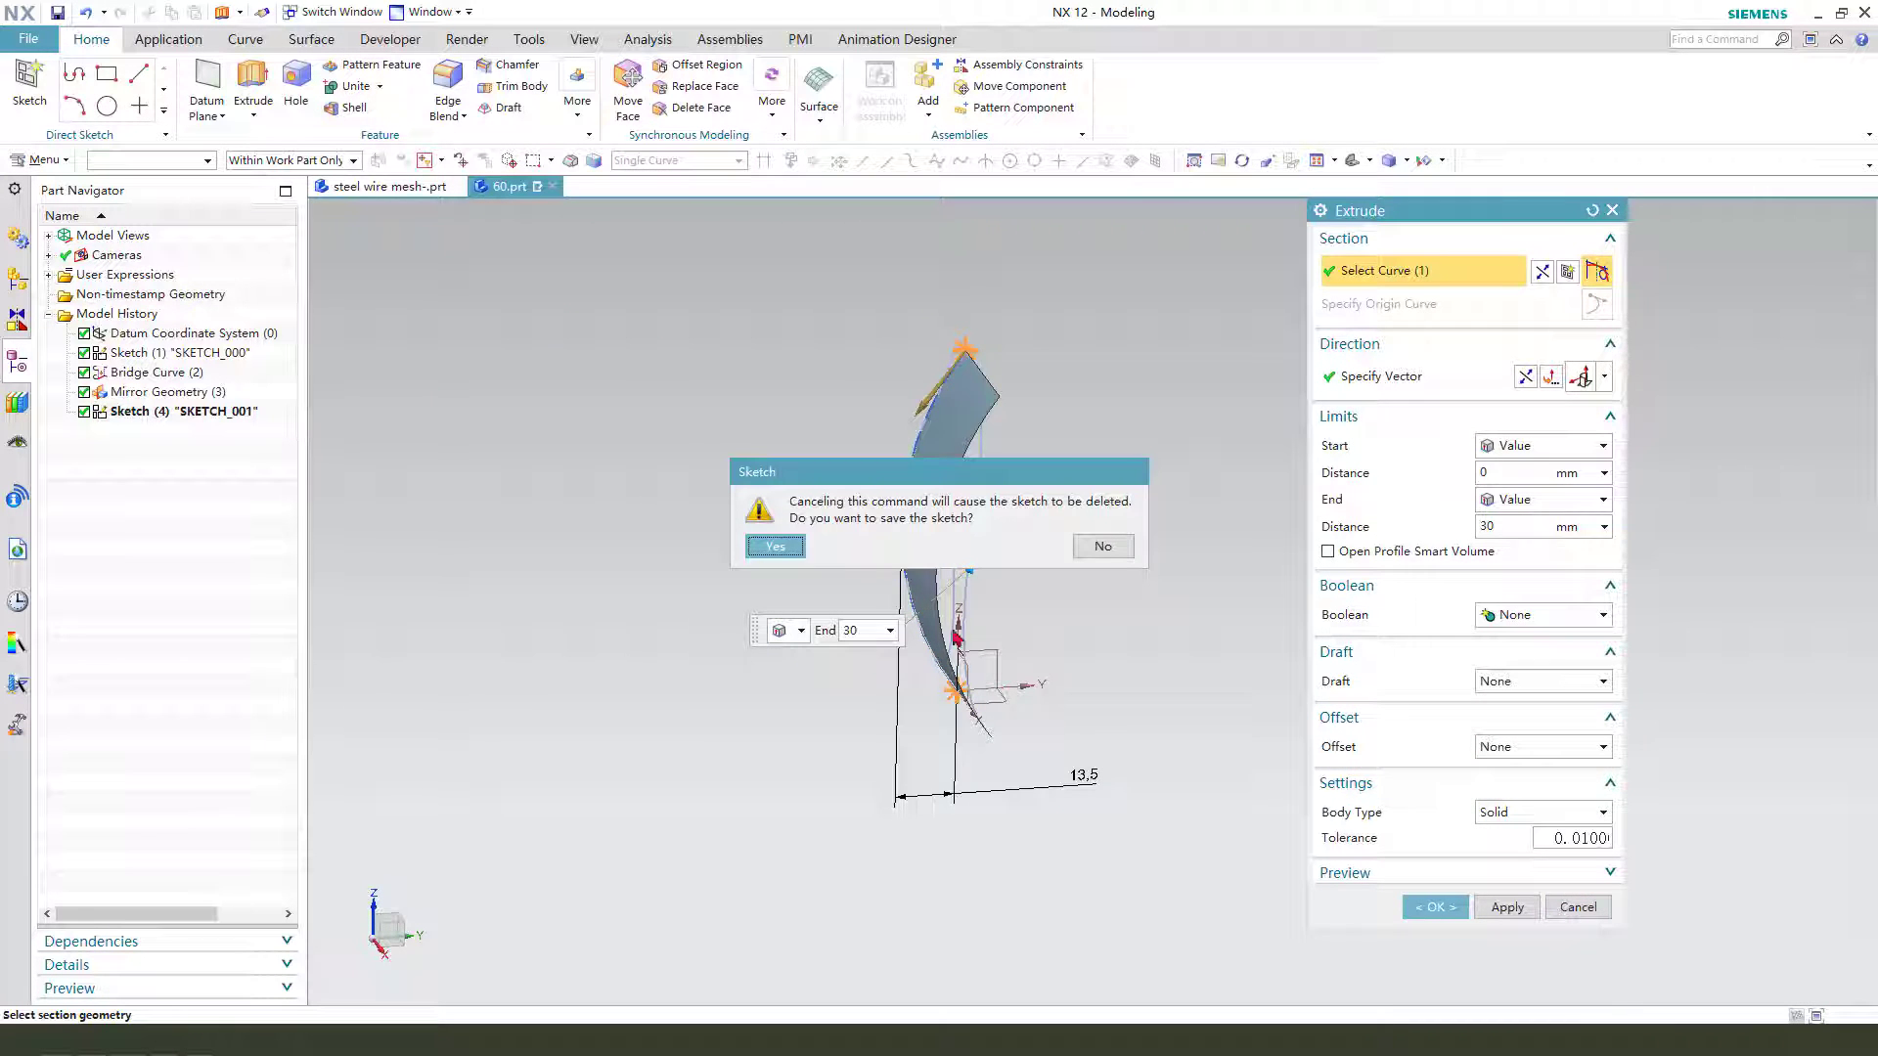
click(777, 545)
Create a Combined Projection of the full loop chain and the side arc, projecting each normal to its curve plane
mouse_move(1183, 671)
middle_down()
mouse_move(1069, 659)
mouse_move(1182, 659)
mouse_move(1154, 636)
middle_up()
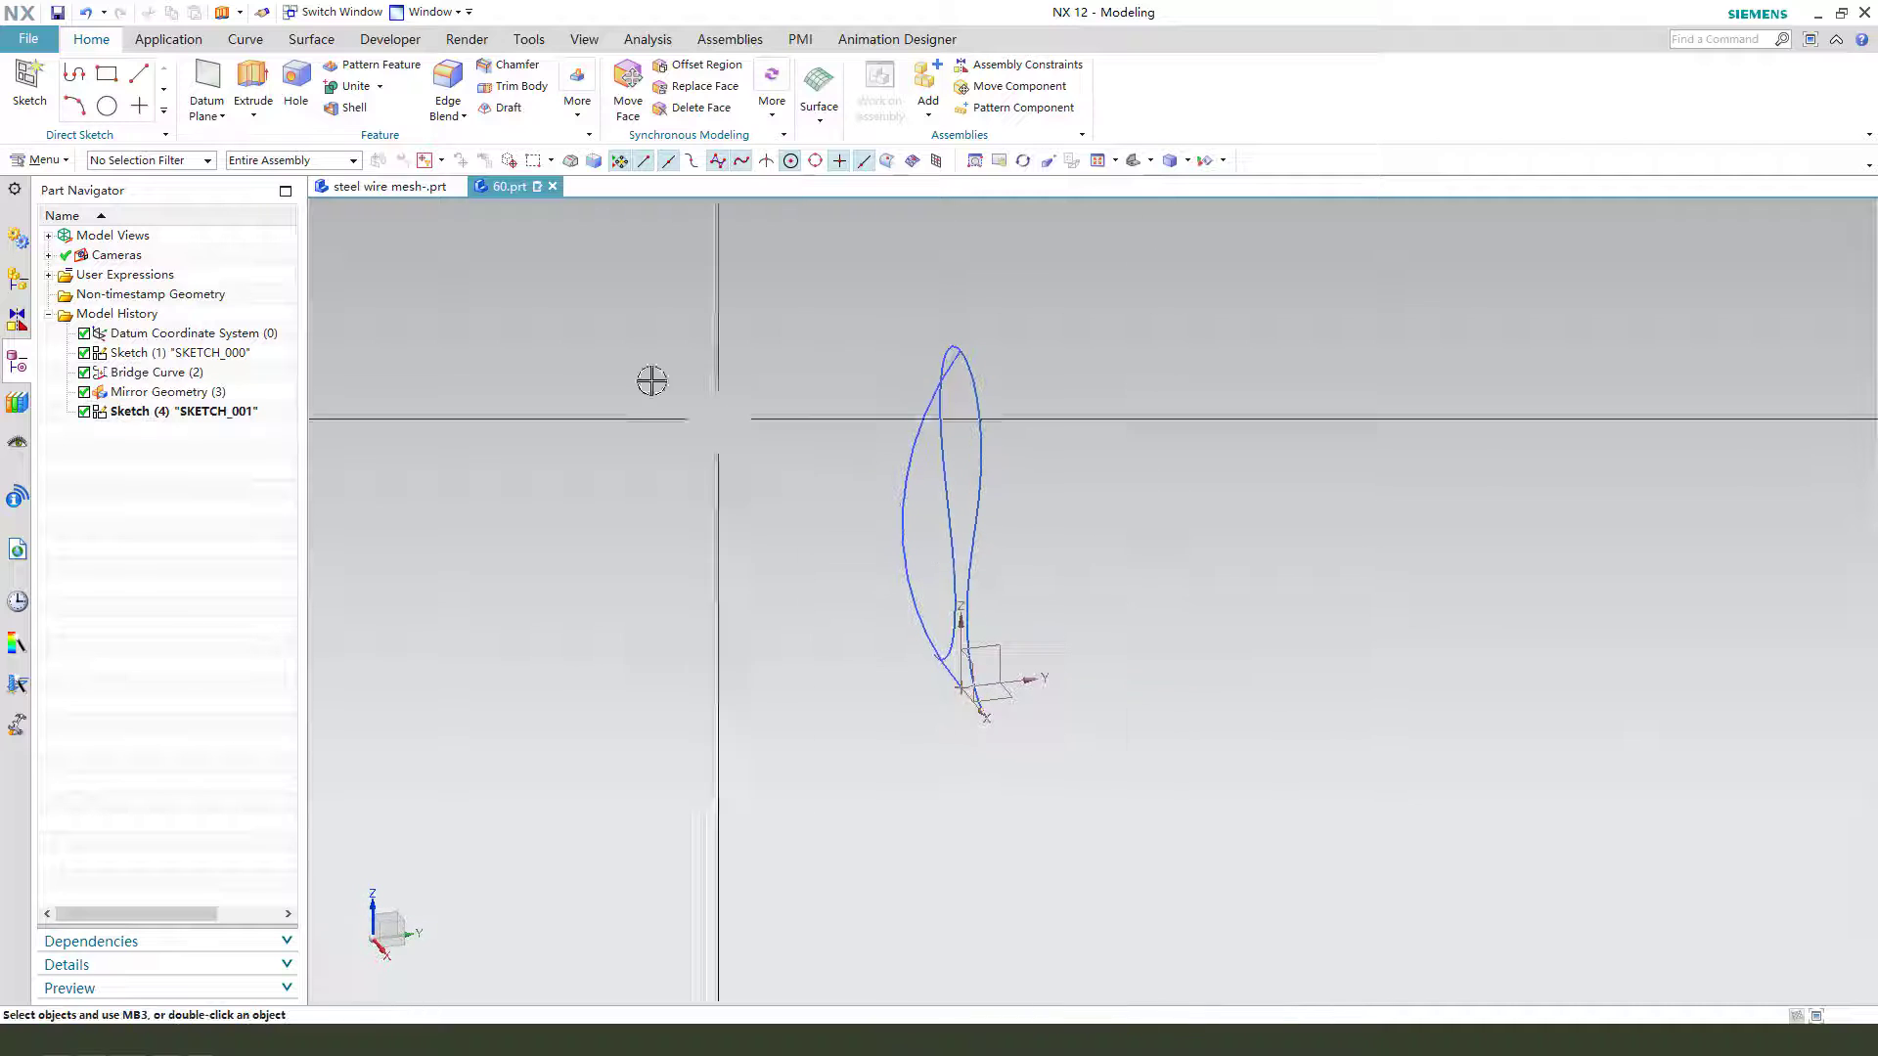
click(245, 41)
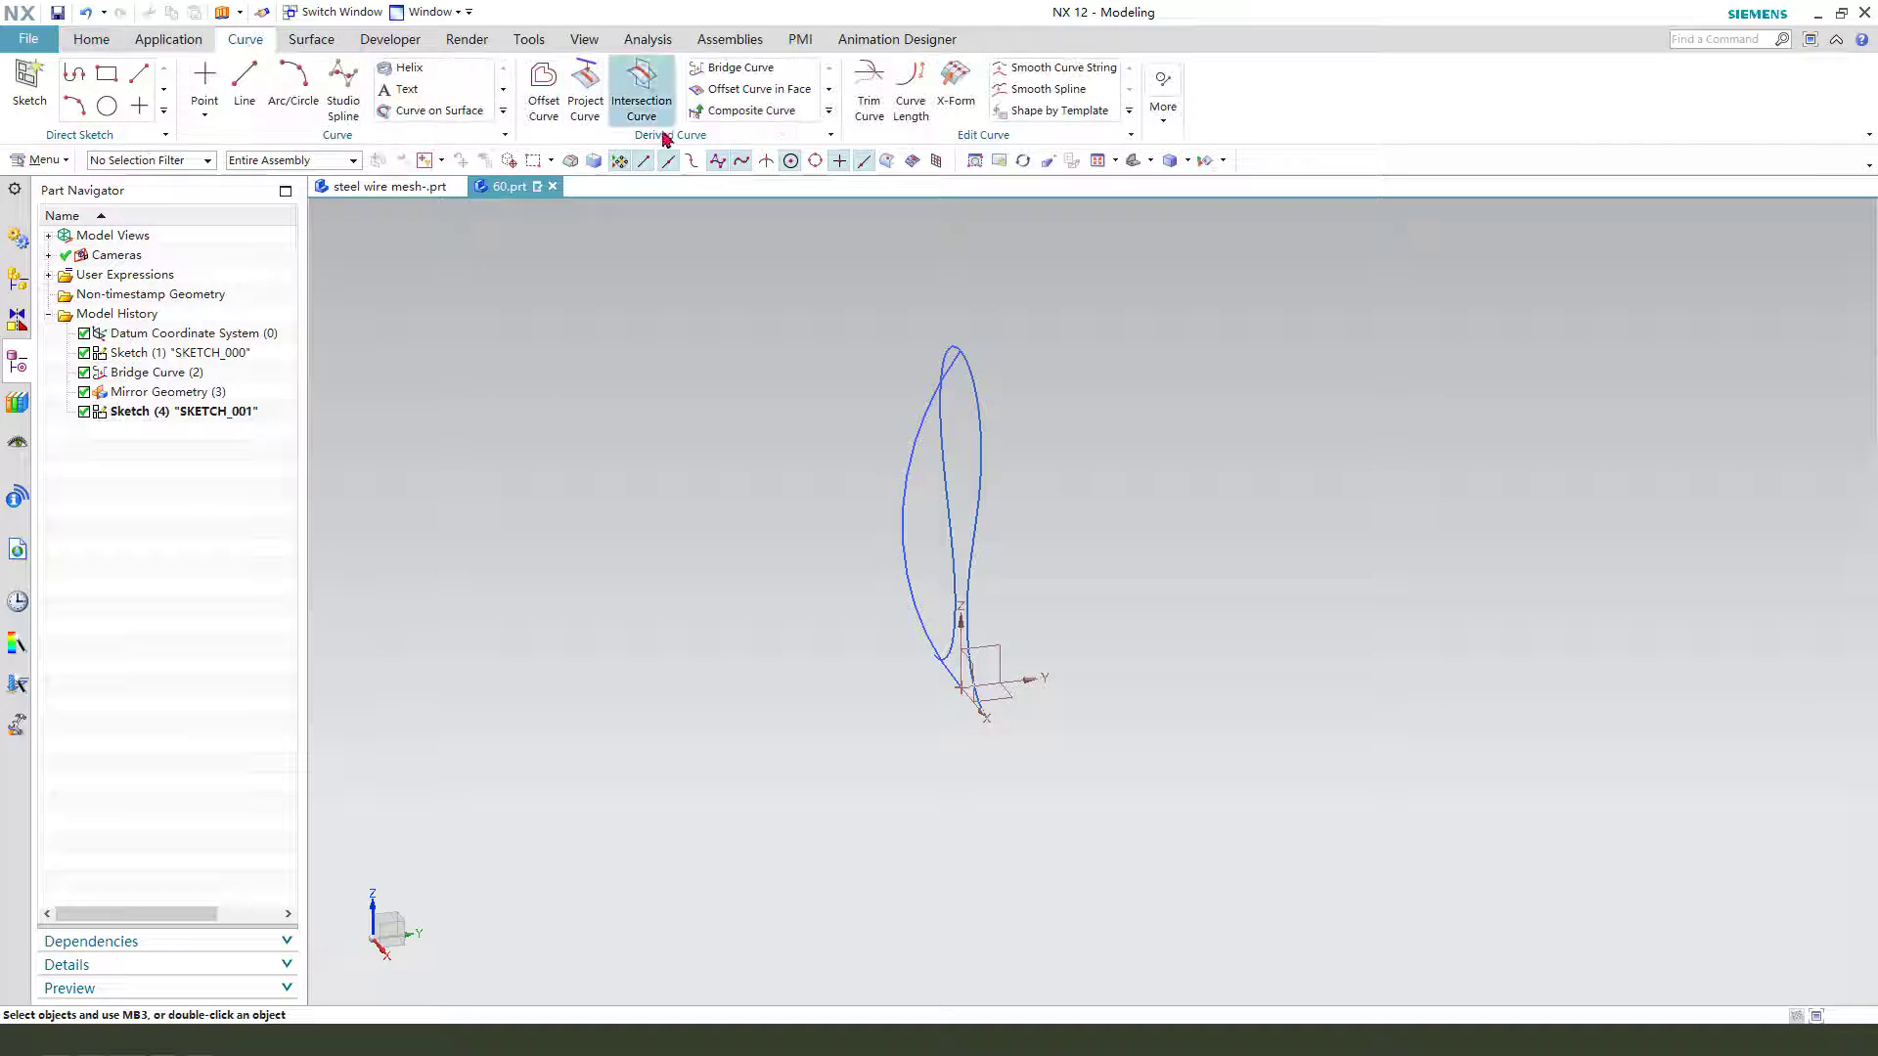
click(828, 111)
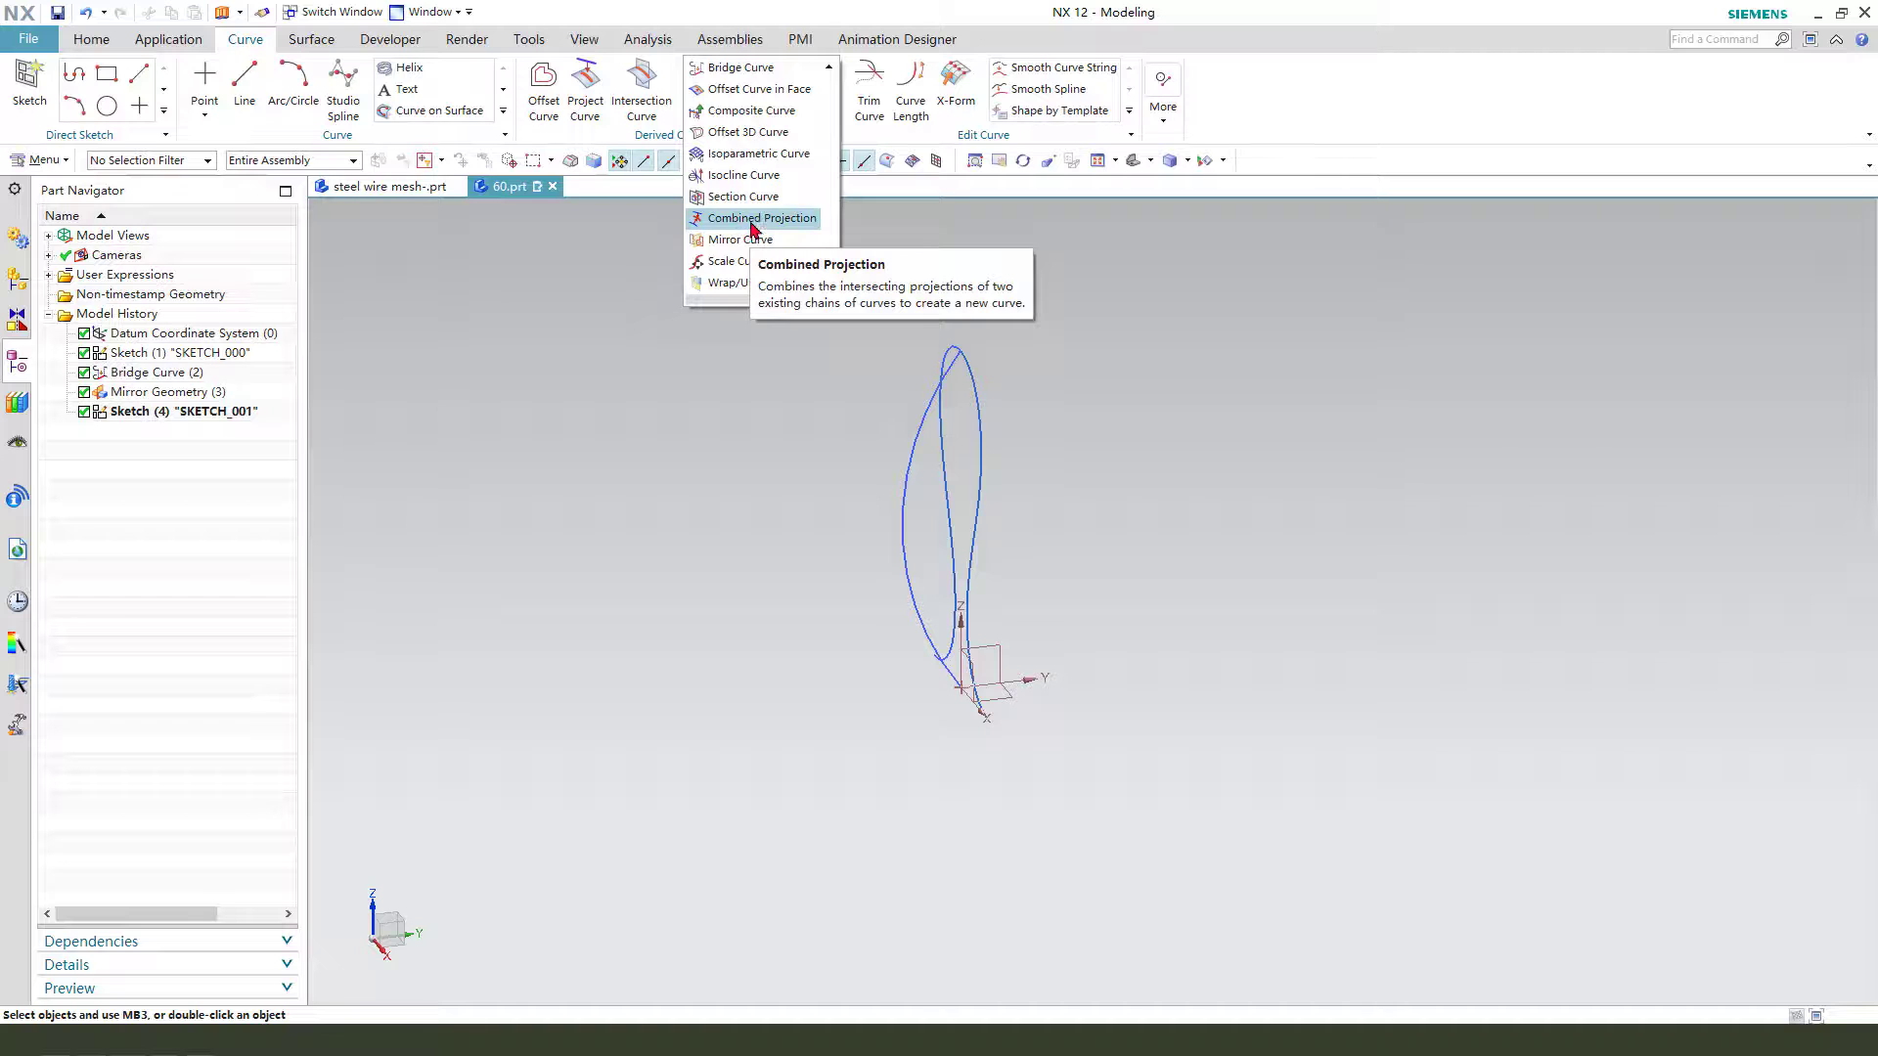
click(754, 227)
middle_drag(1141, 474, 1188, 487)
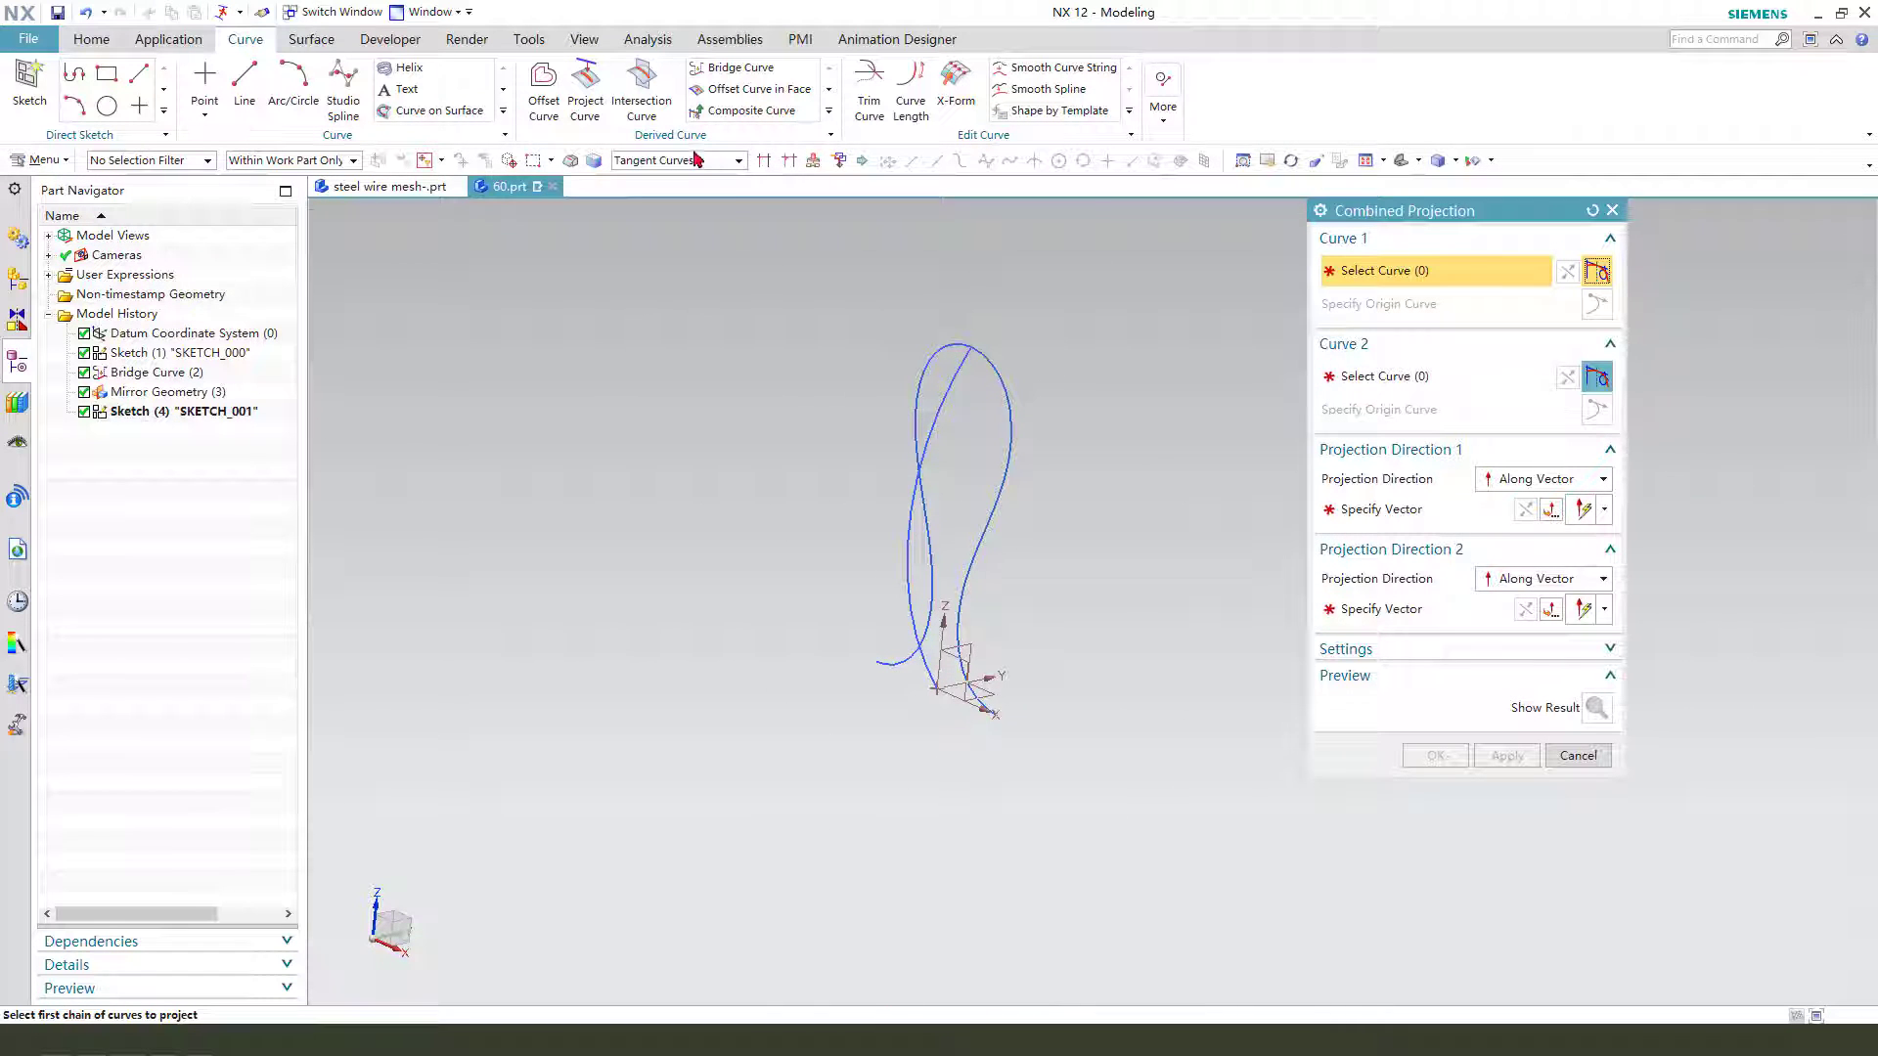
click(1018, 420)
click(1399, 380)
click(941, 409)
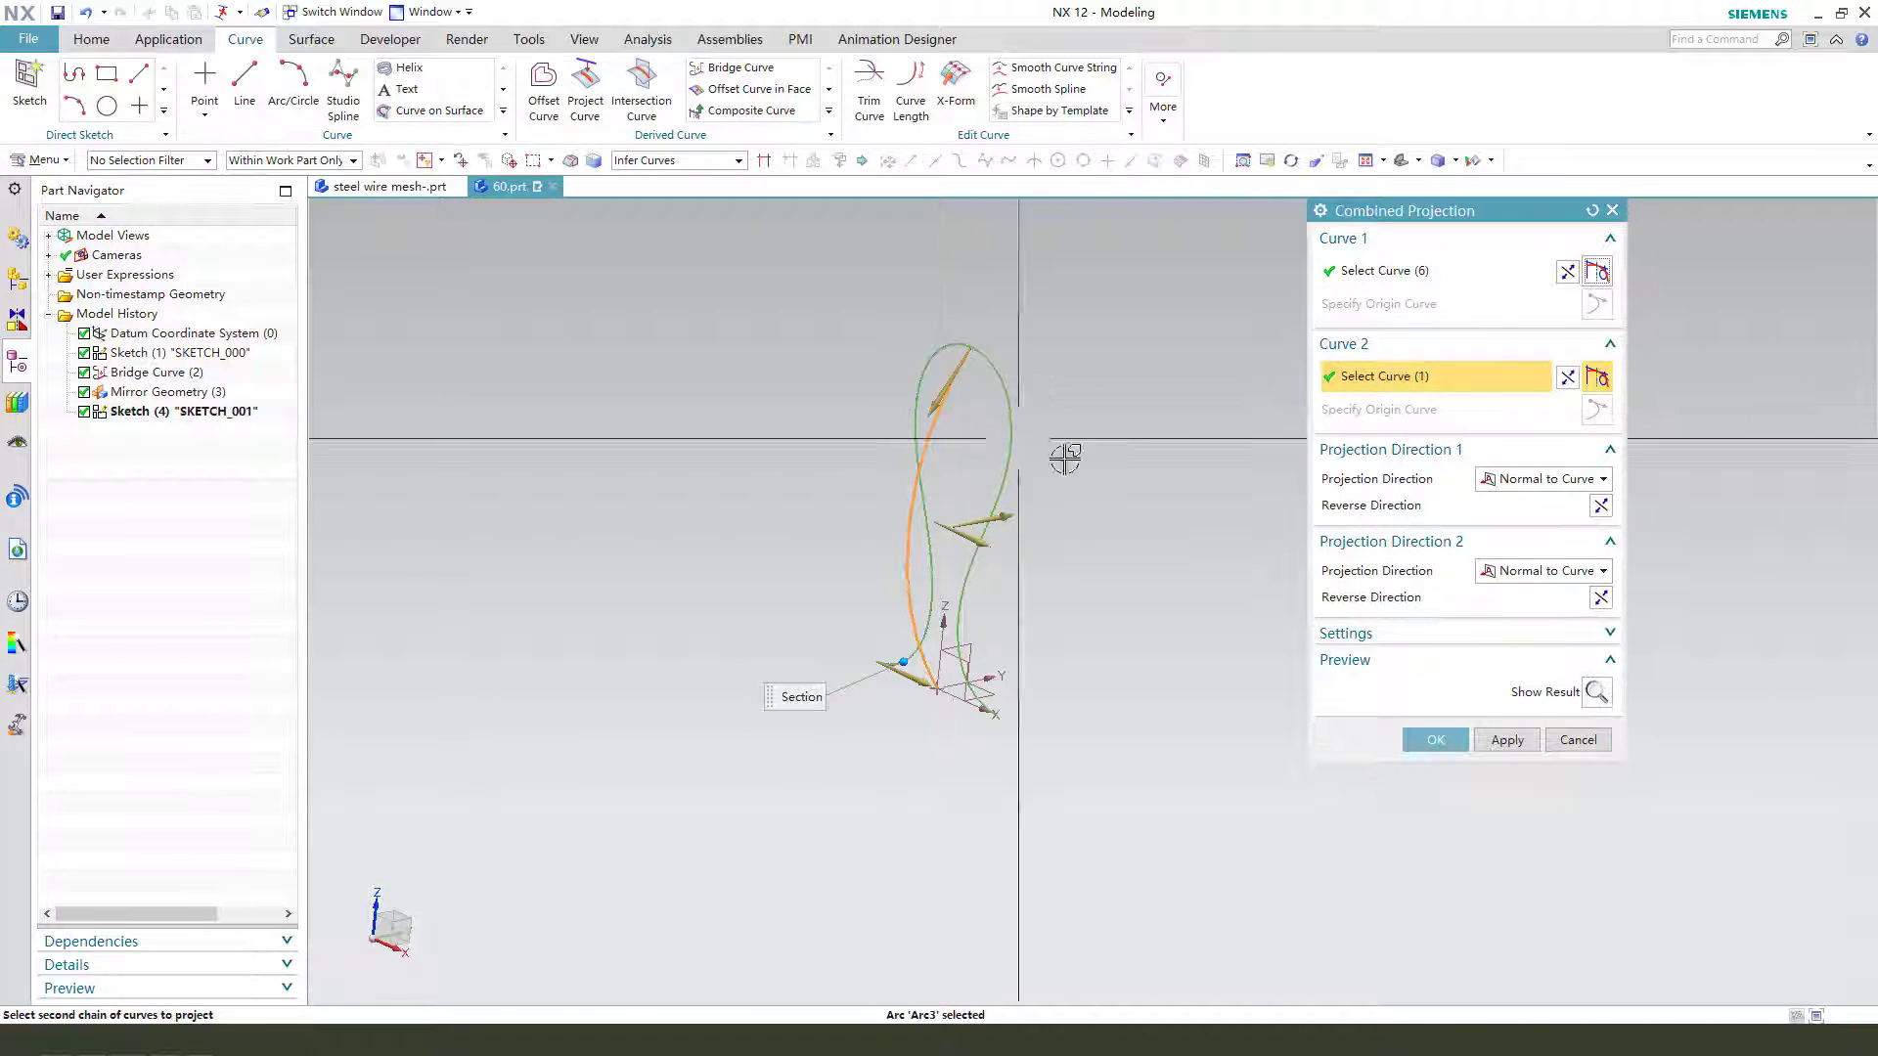
click(1434, 739)
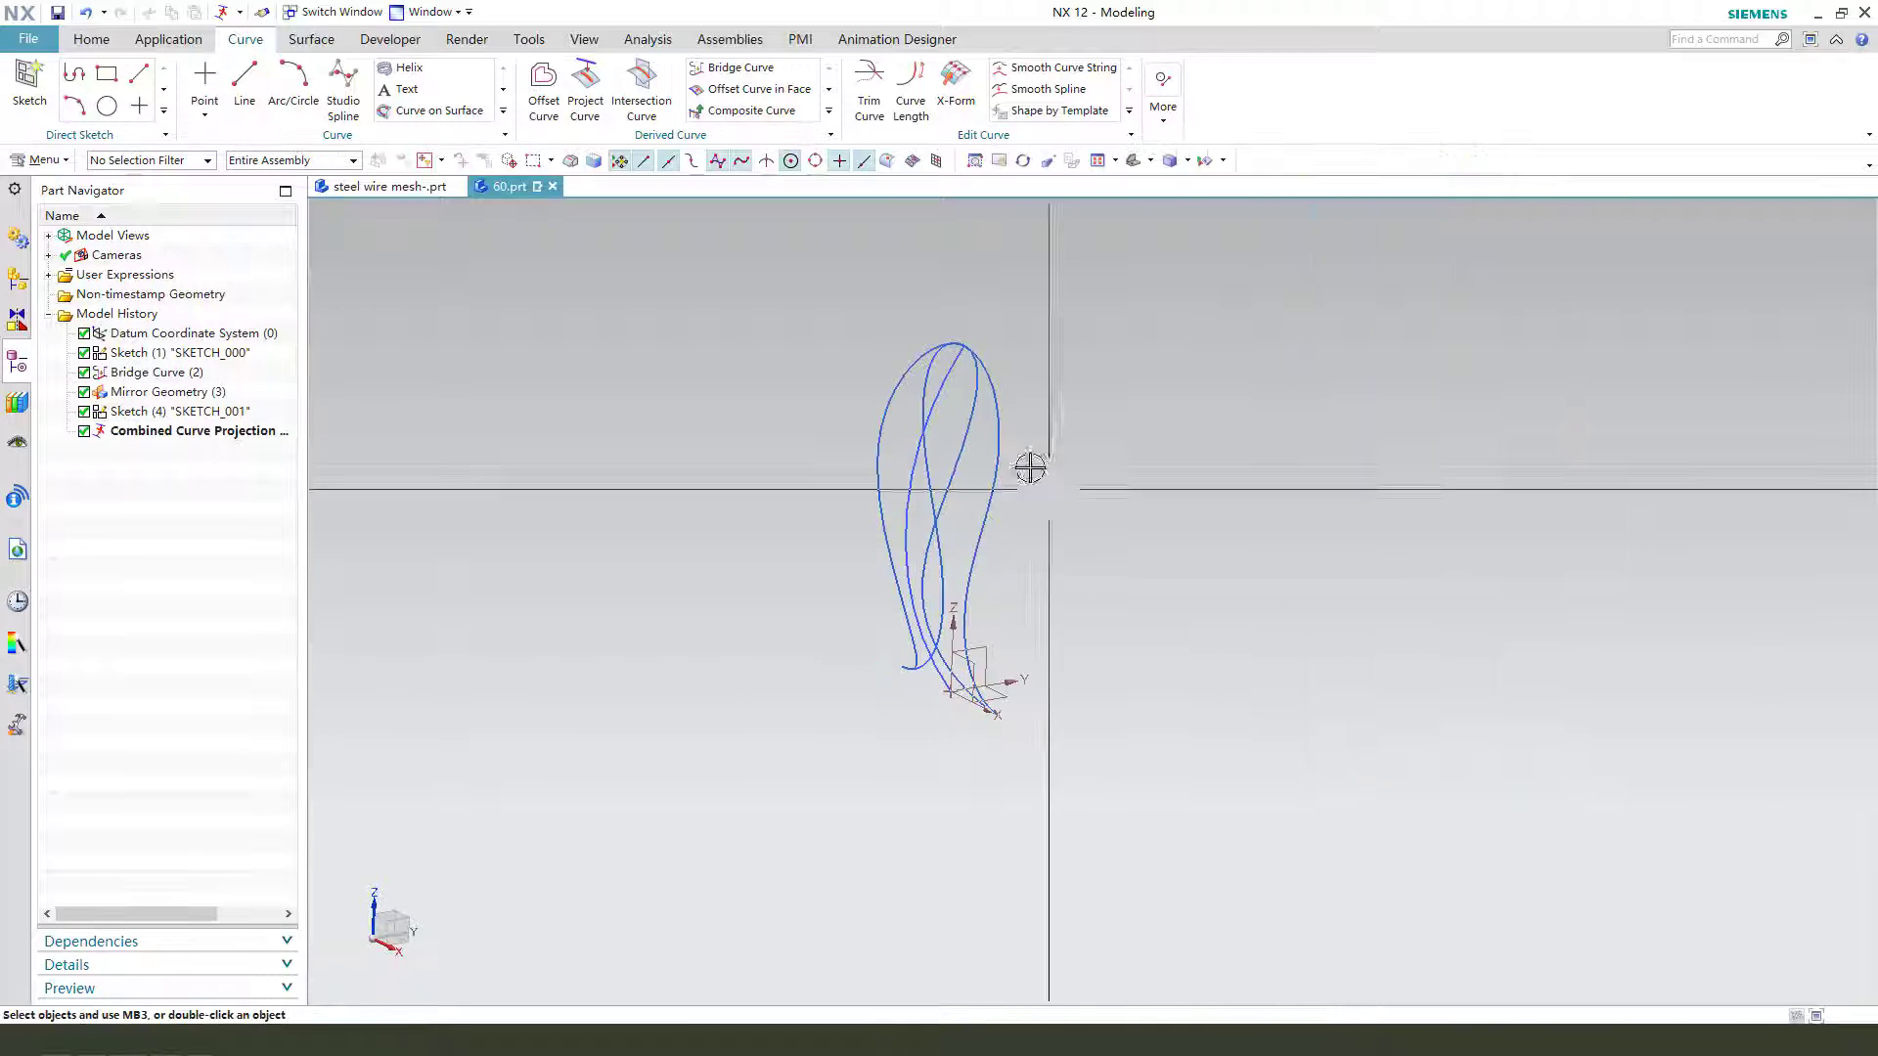
Hide both sketches, the bridge curve and the mirrored geometry, keeping the combined projection curve displayed
click(1000, 432)
click(154, 359)
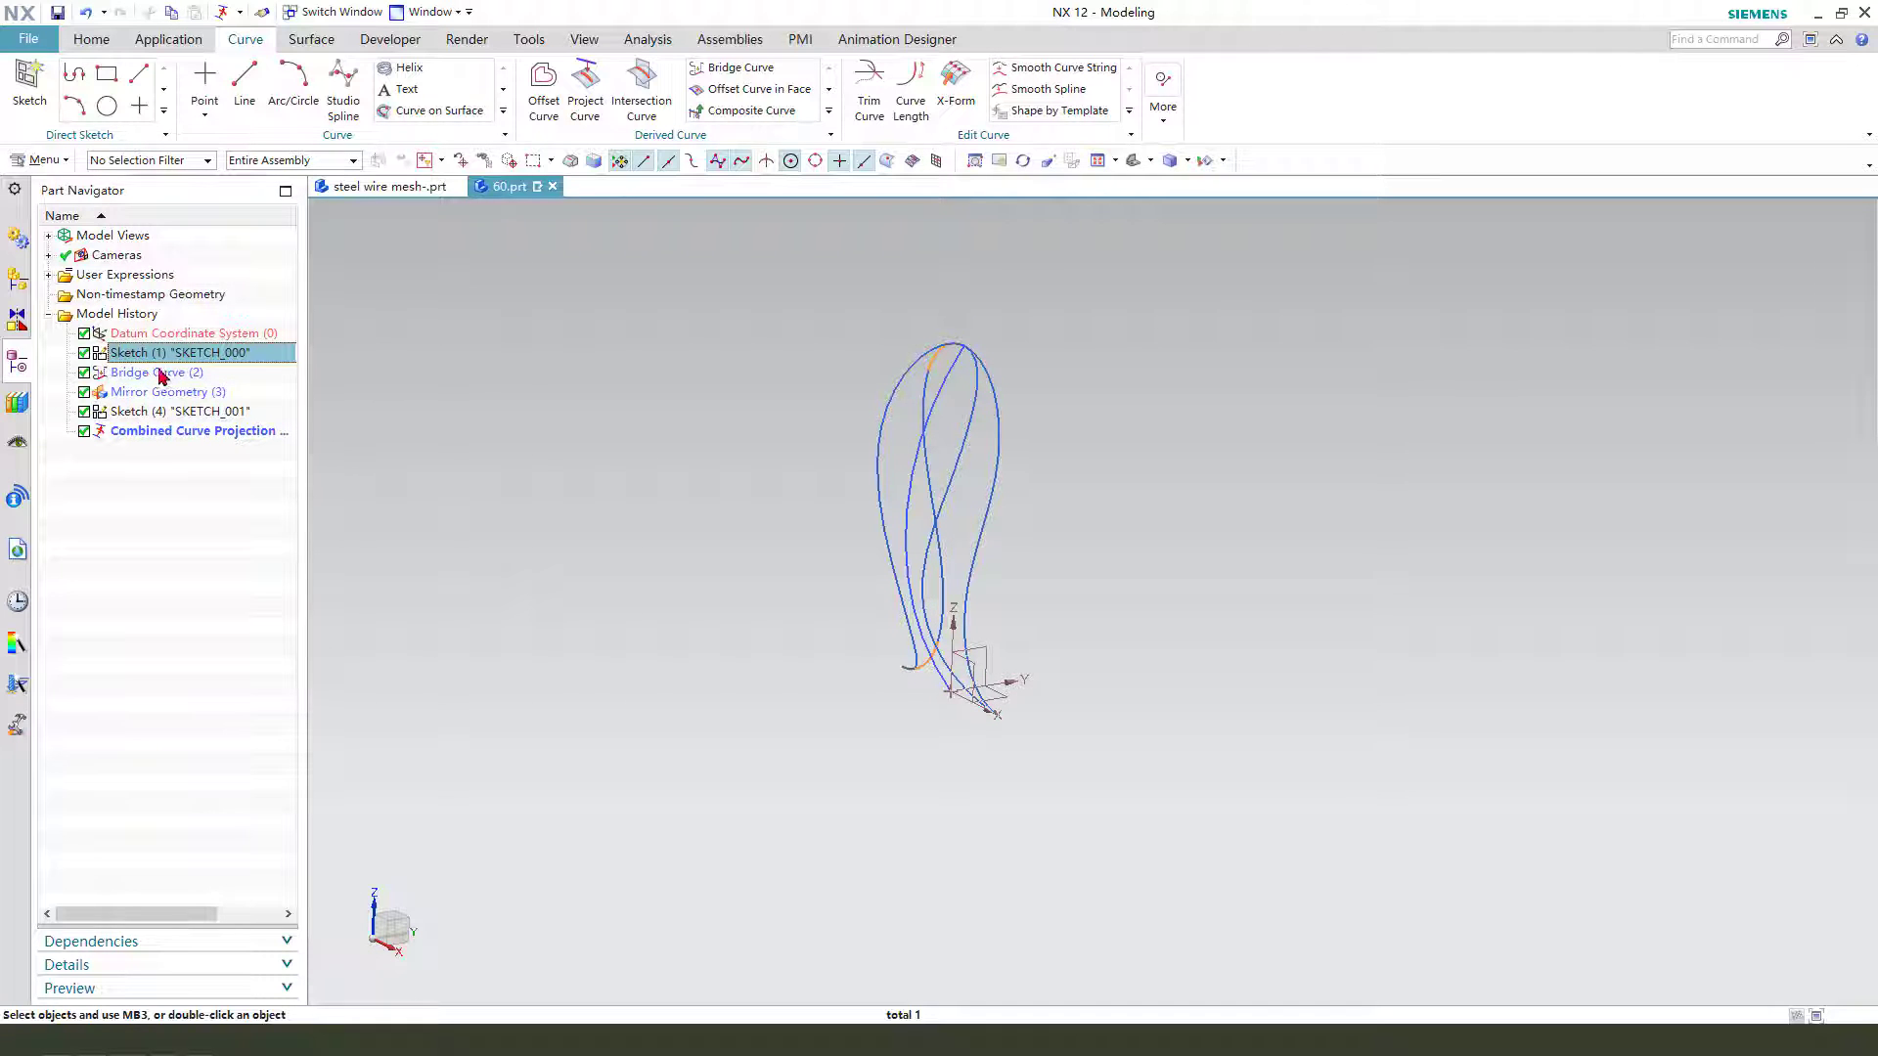
click(186, 373)
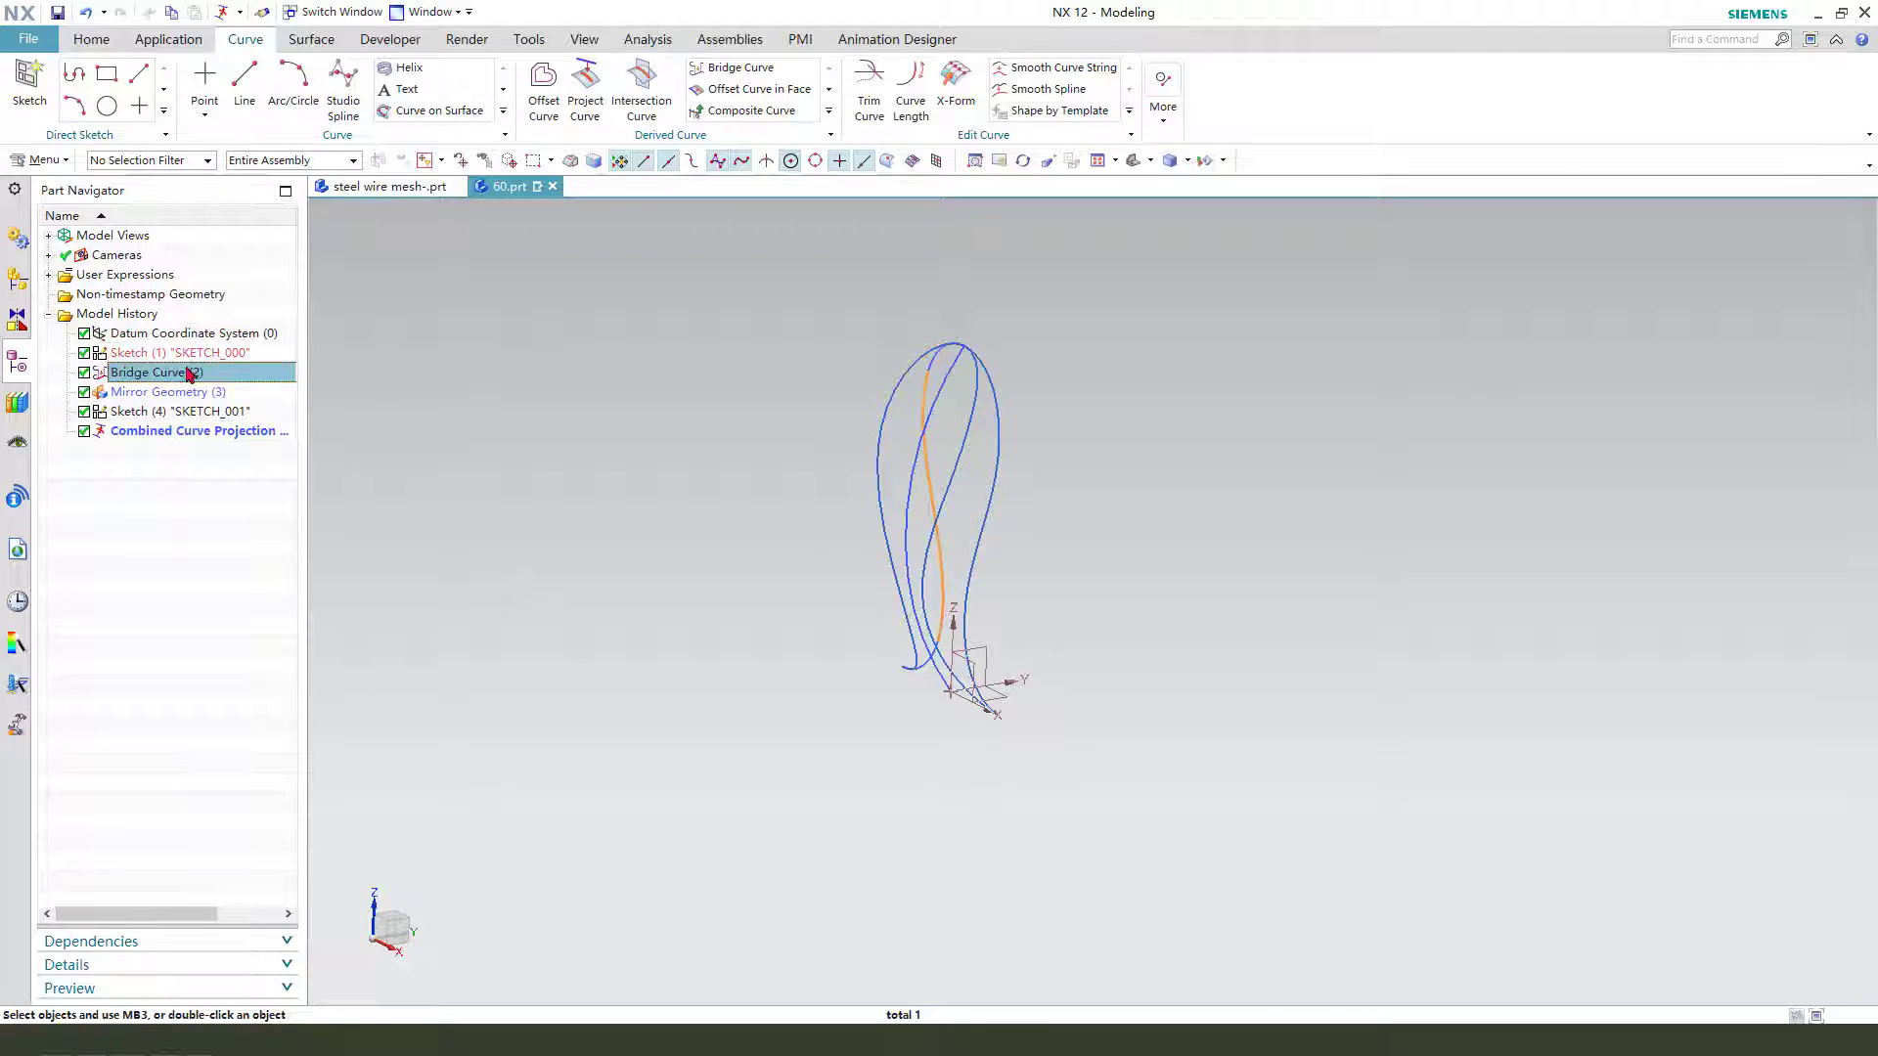
click(186, 359)
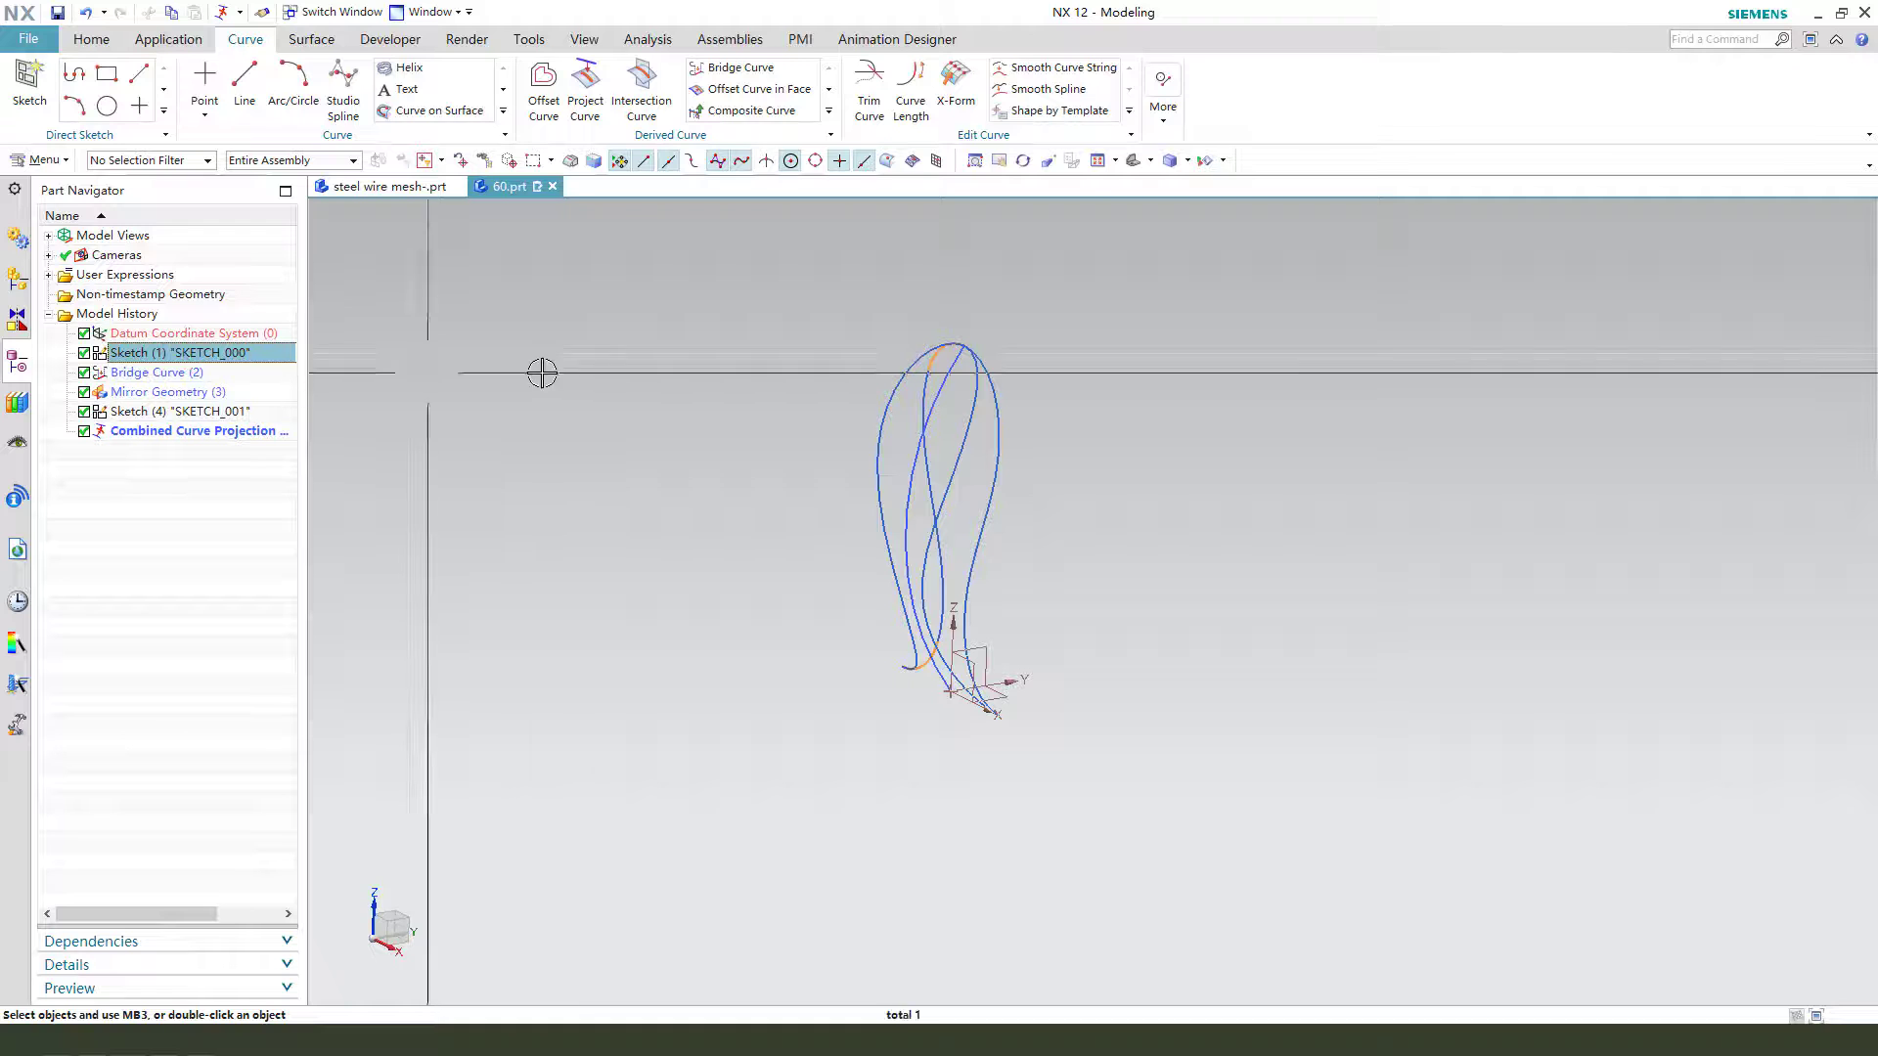
key(Down)
key(Down)
key(Down)
key(ctrl+b)
click(1000, 444)
key(ctrl+b)
click(926, 426)
key(Escape)
middle_drag(939, 382, 893, 637)
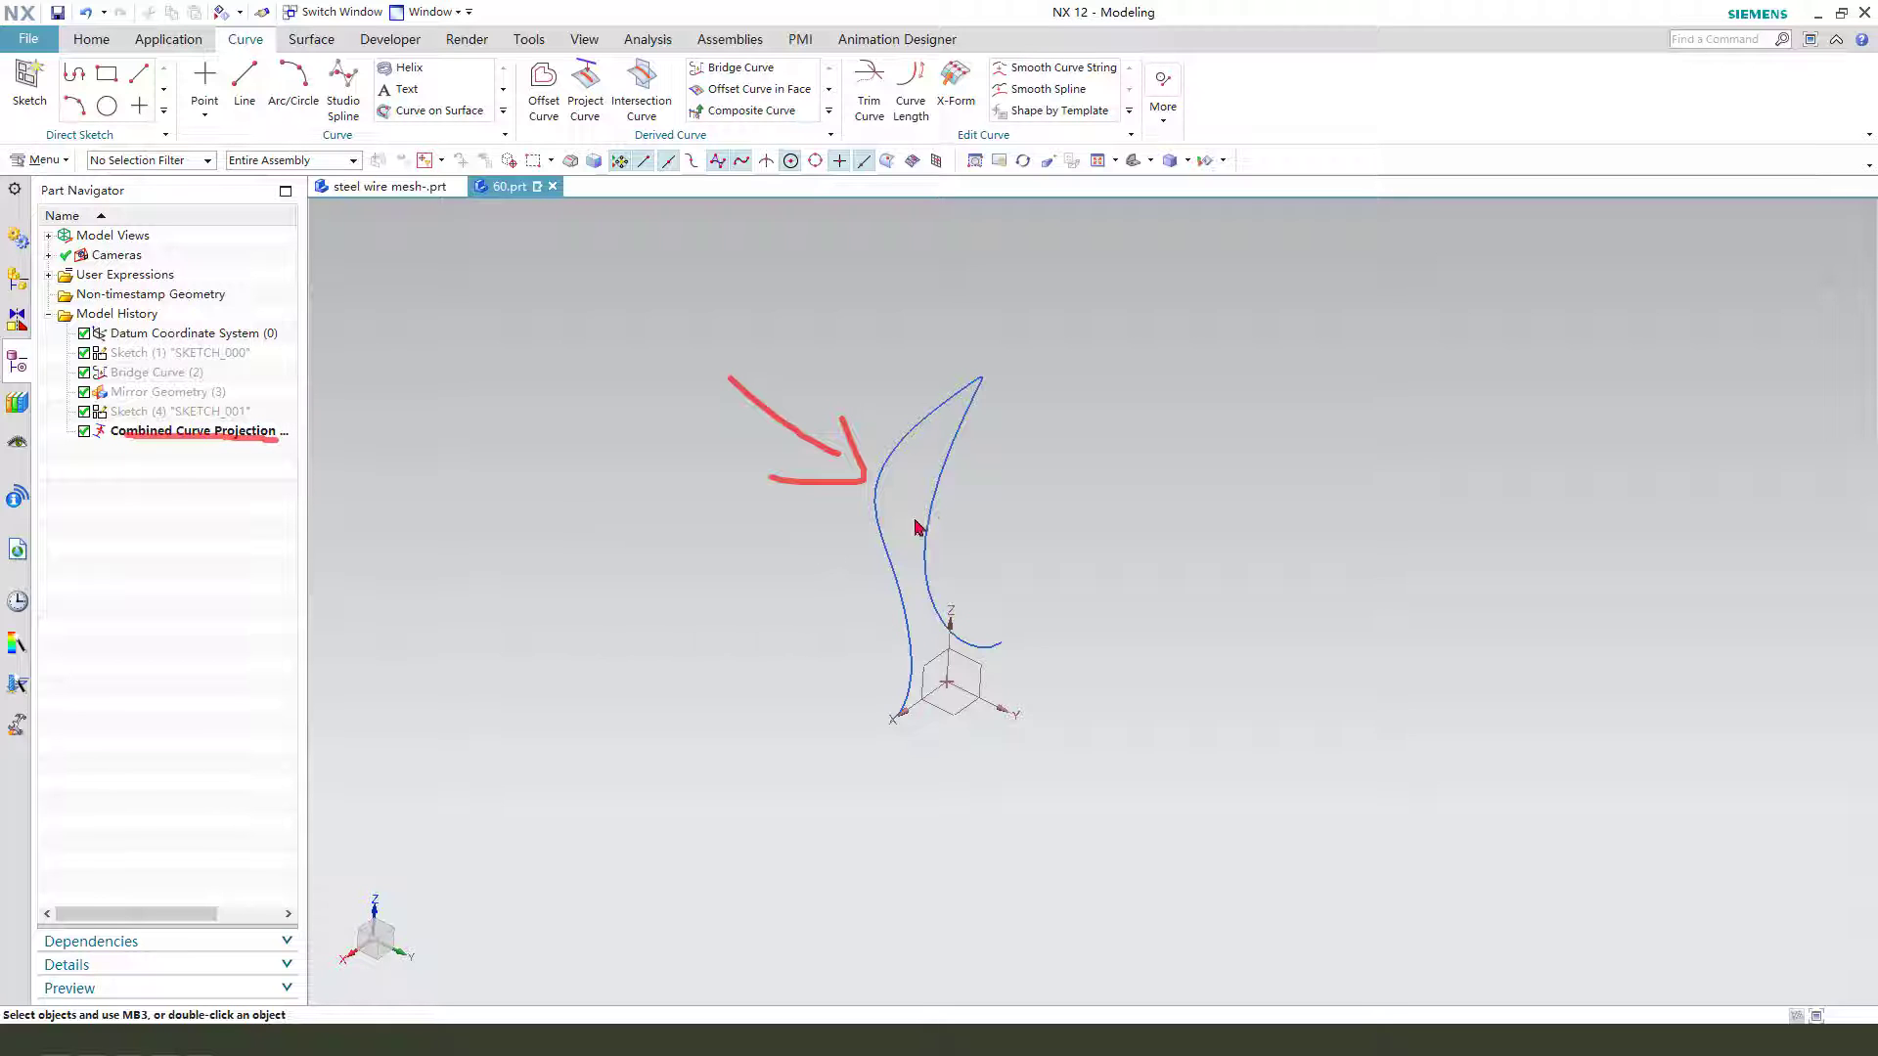
Create a single-segment Tube along the combined projection curve with an outer diameter of 9 mm and an inner diameter of 0
middle_drag(1050, 633, 918, 548)
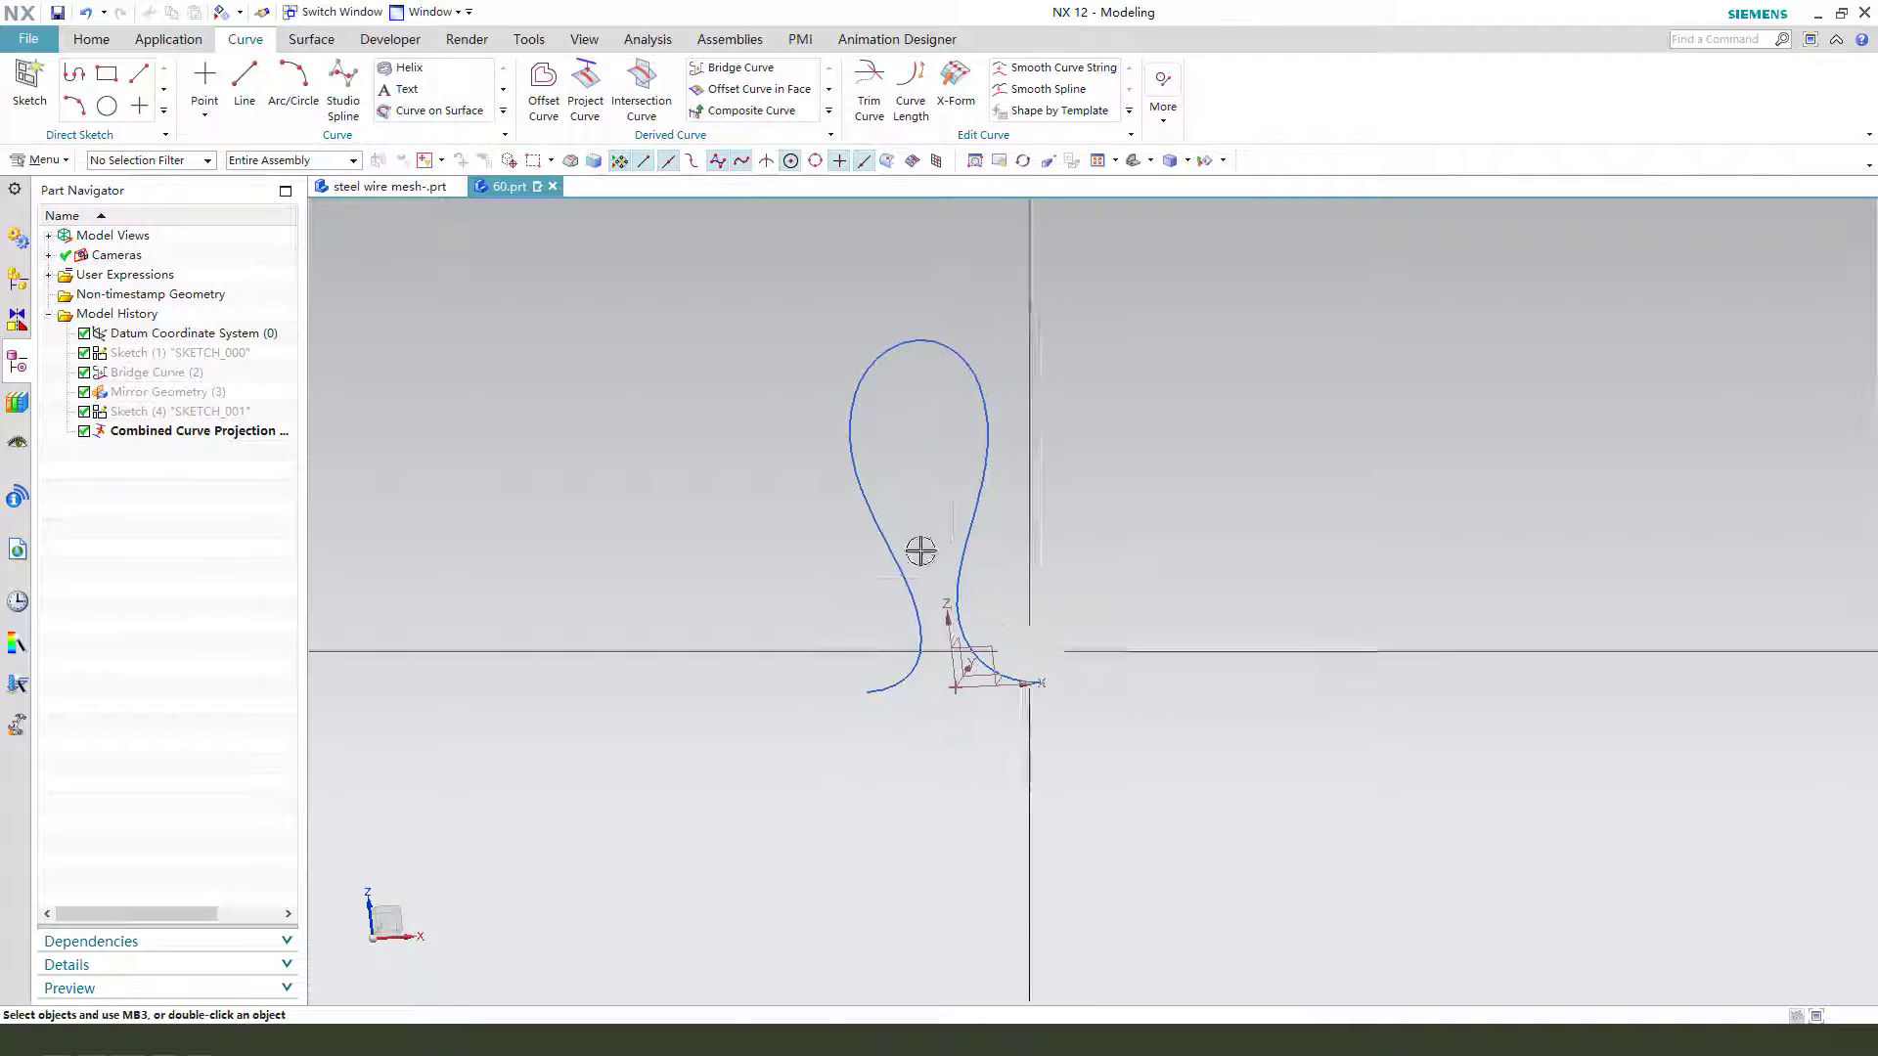
click(311, 39)
click(548, 108)
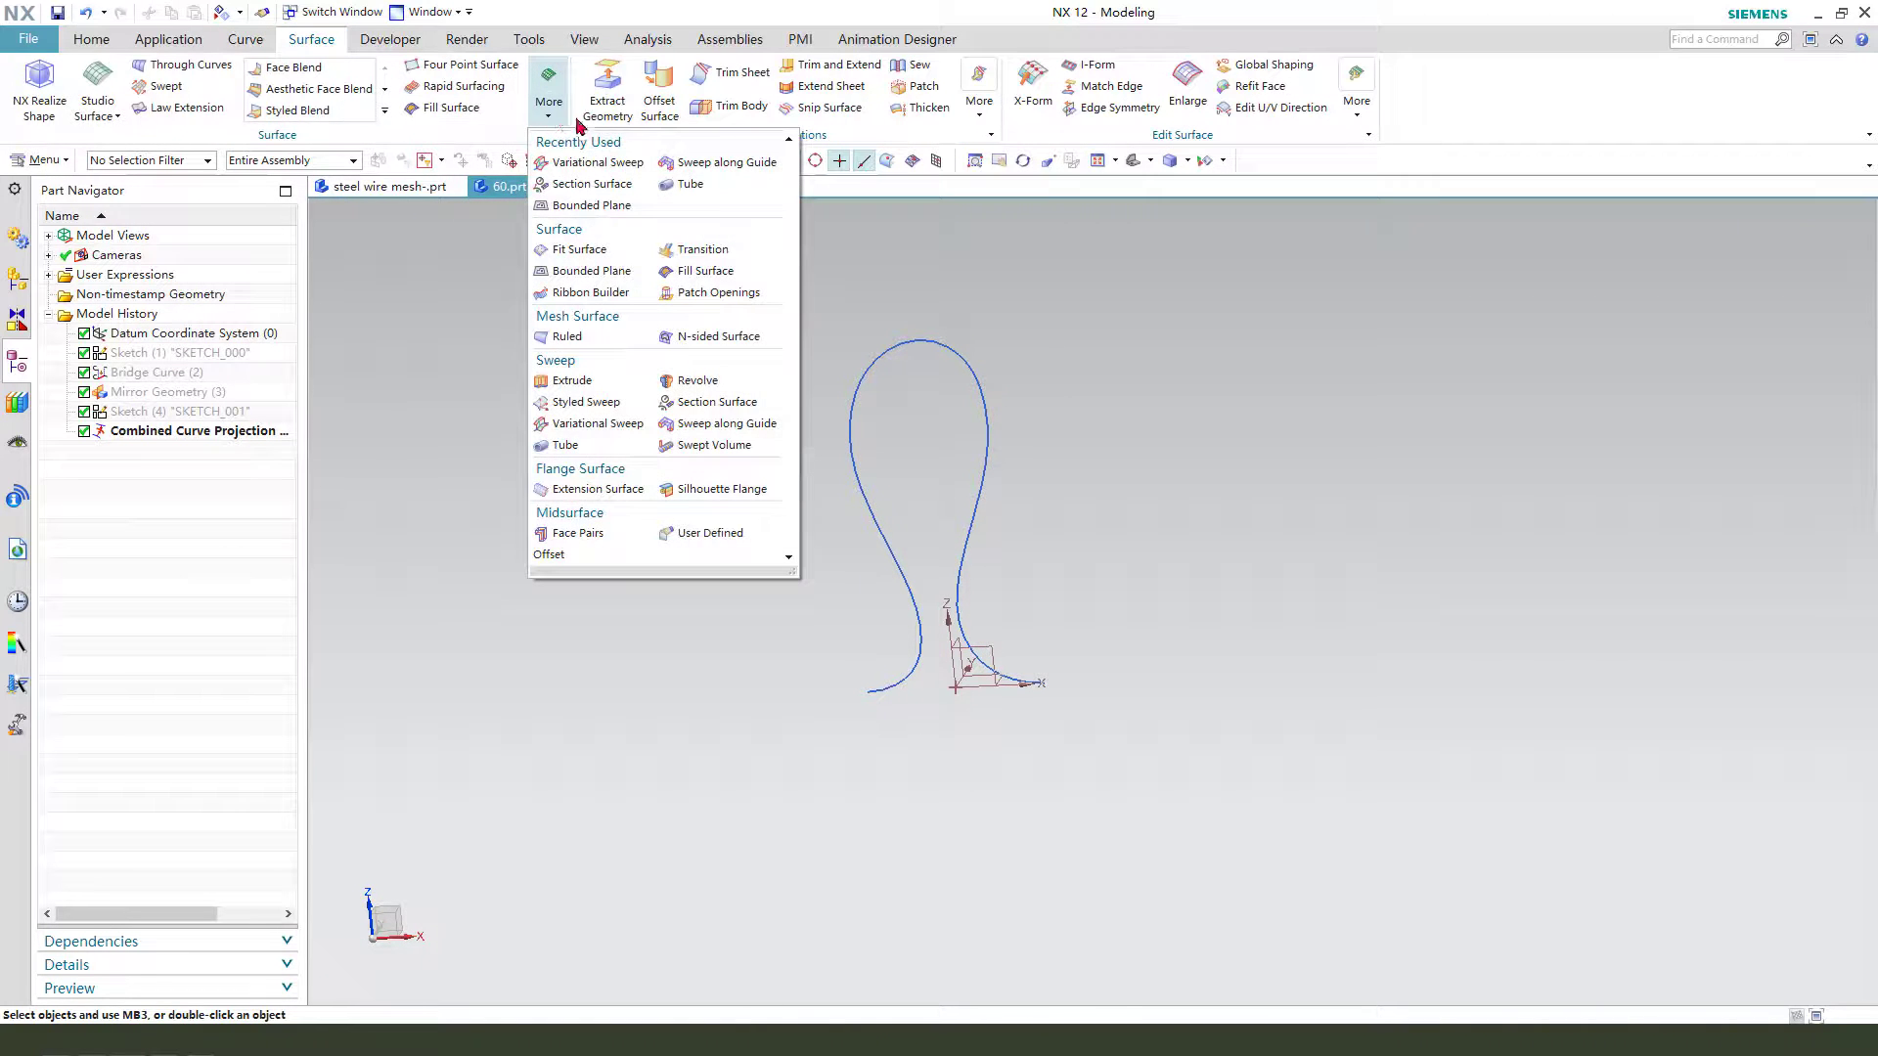
click(671, 186)
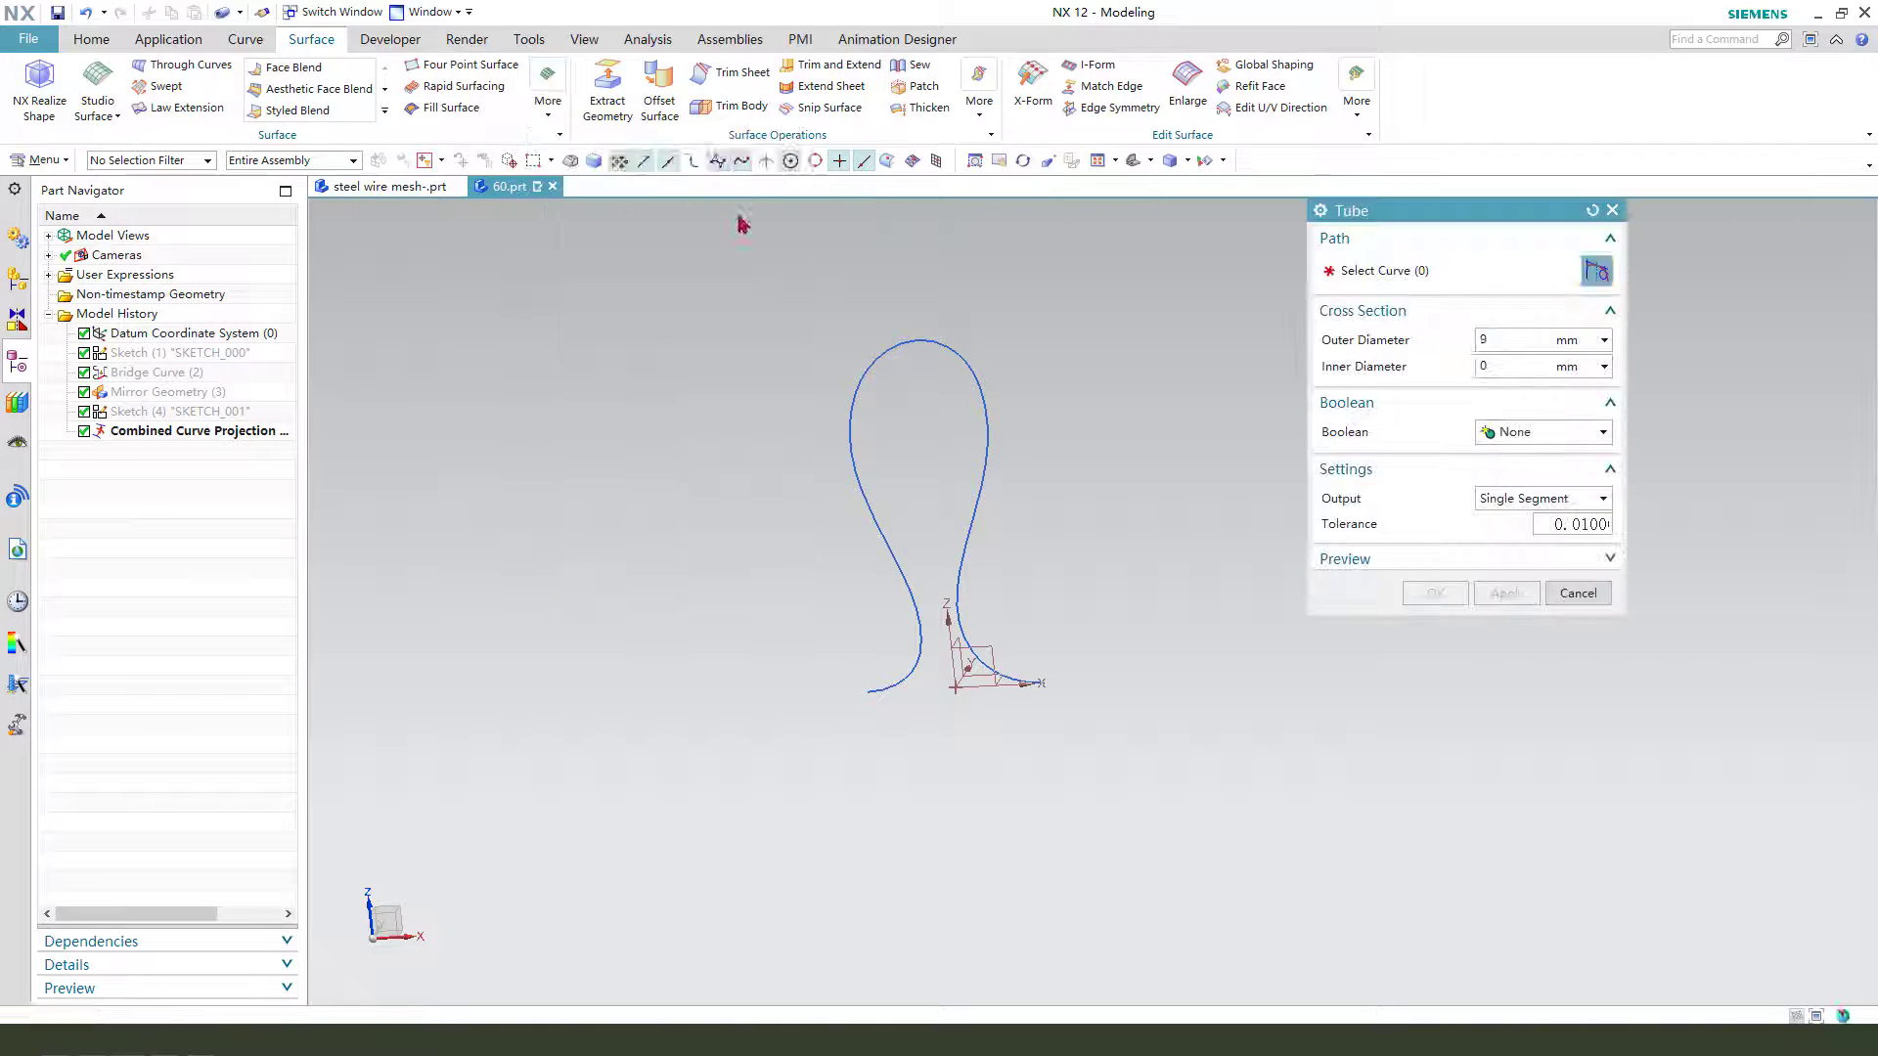
click(988, 408)
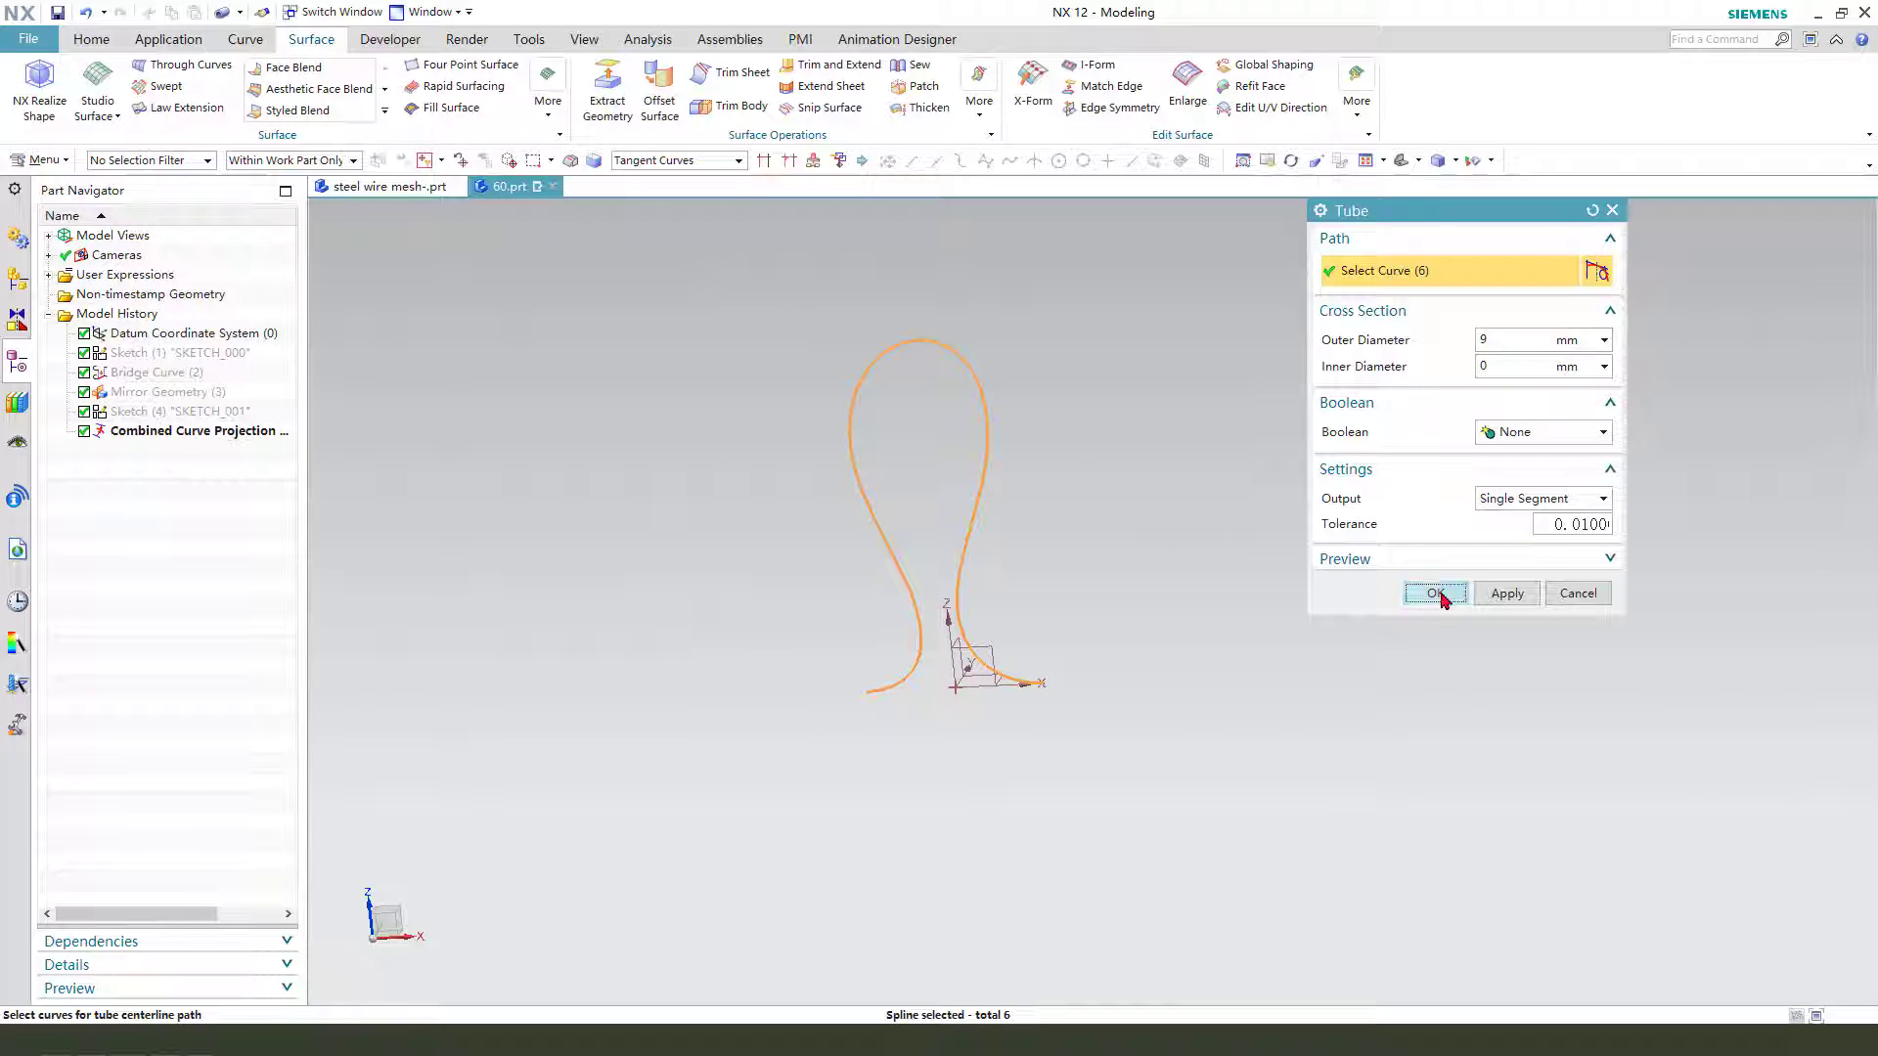
click(1435, 594)
middle_drag(1237, 612, 1141, 580)
scroll(864, 596, down, 1)
key(F8)
scroll(1198, 581, up, 1)
scroll(655, 511, down, 2)
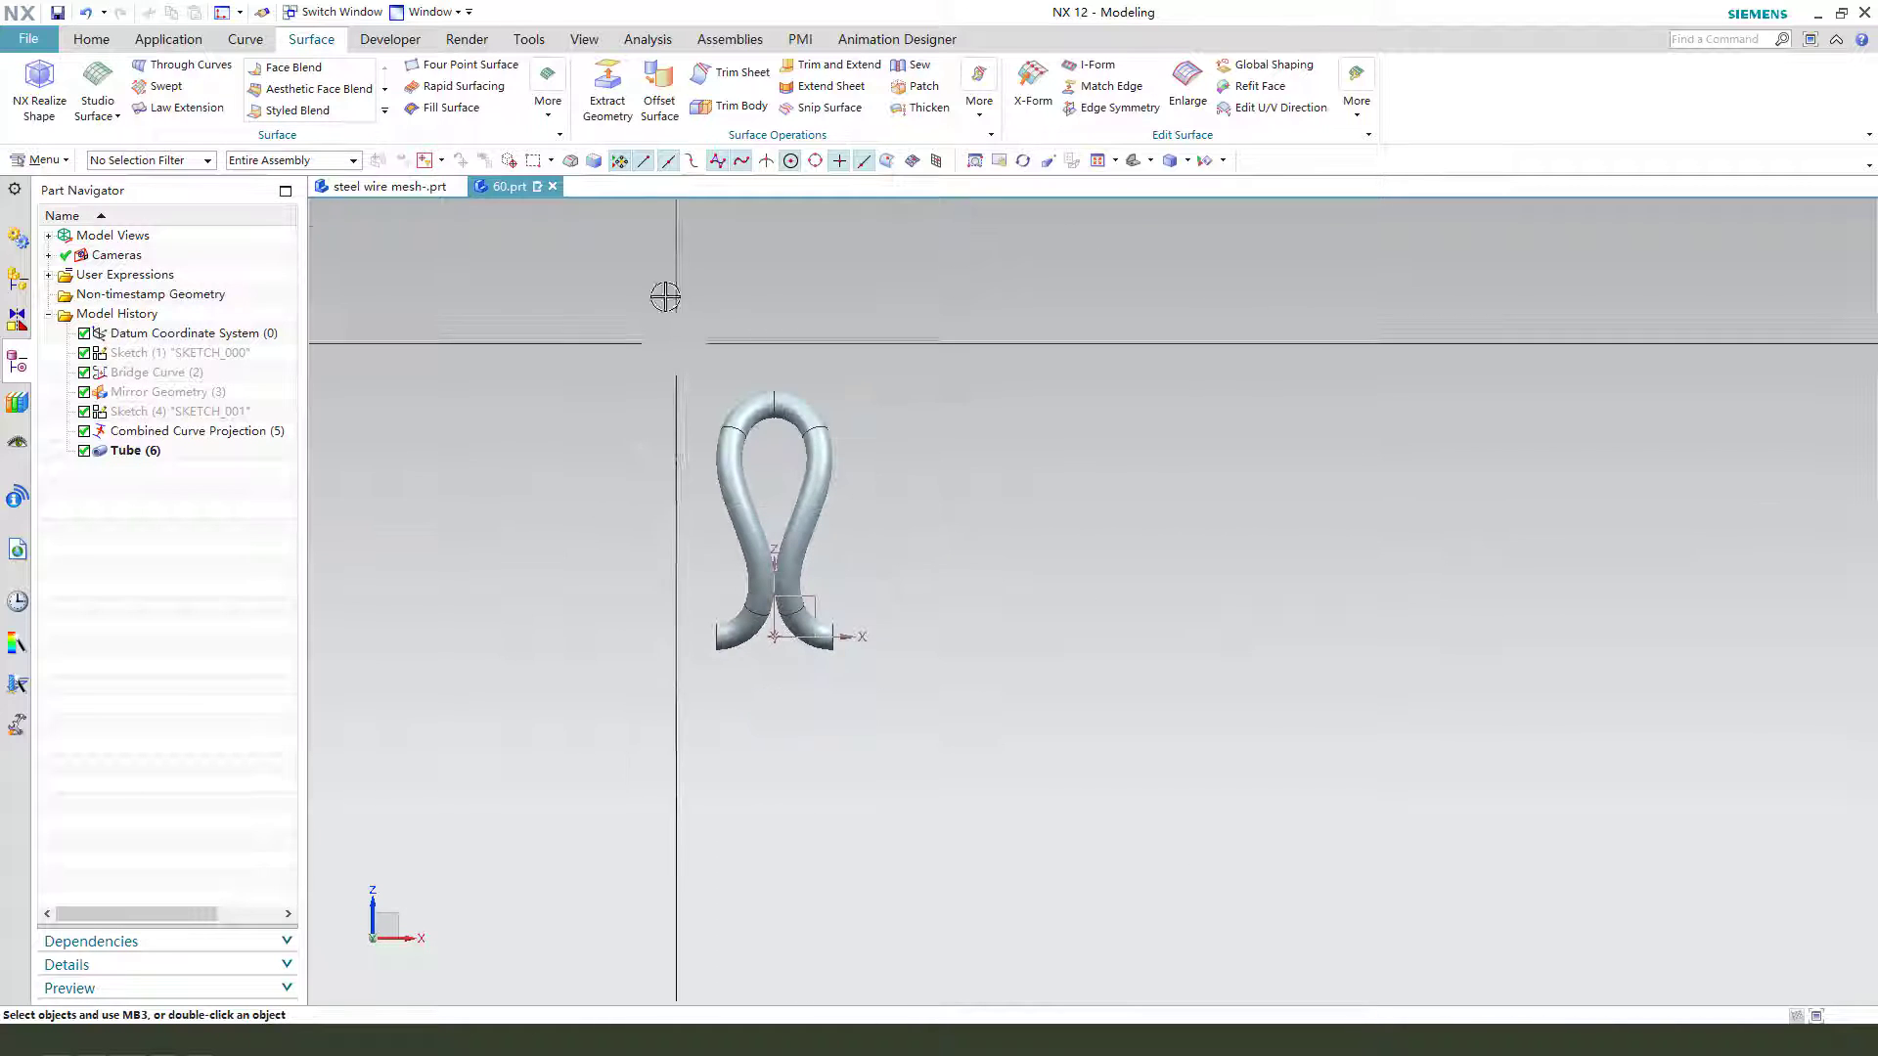
Set up a linear Pattern Geometry of the tube body with direction 1 along X and direction 2 along Z
click(91, 39)
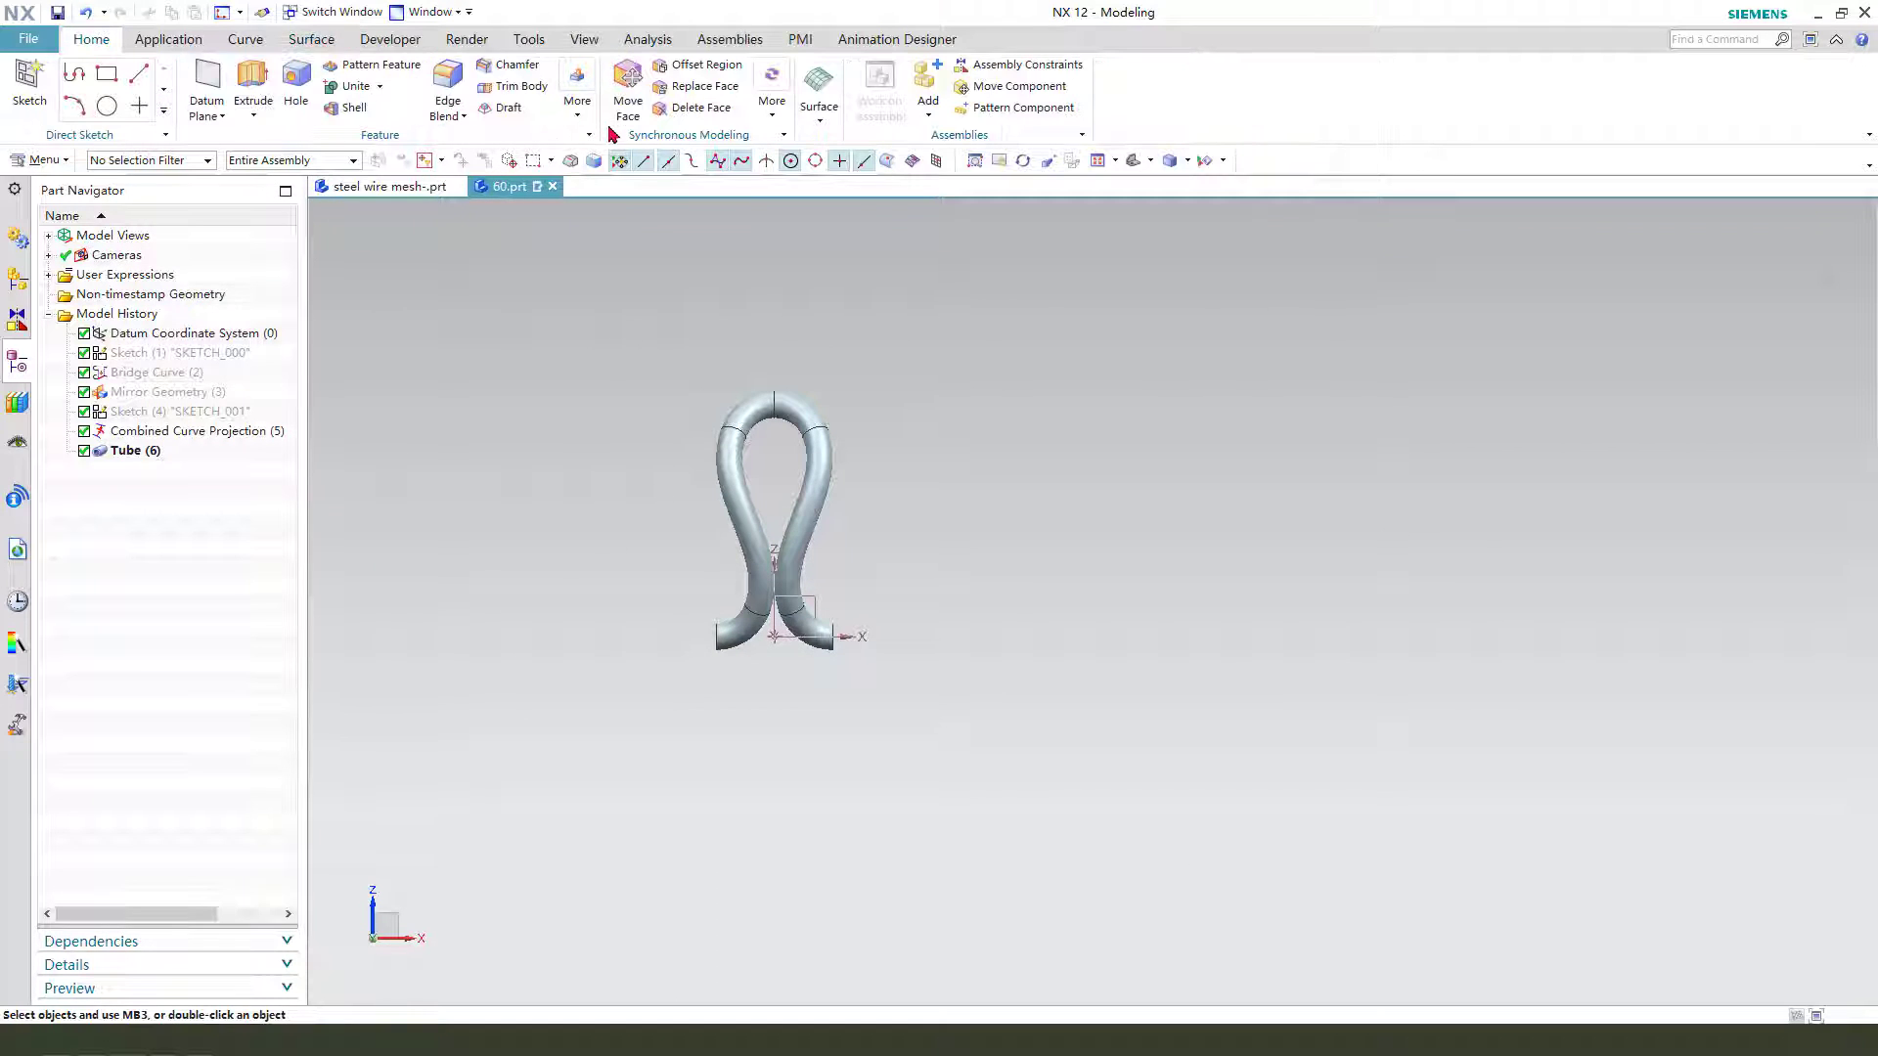
click(579, 115)
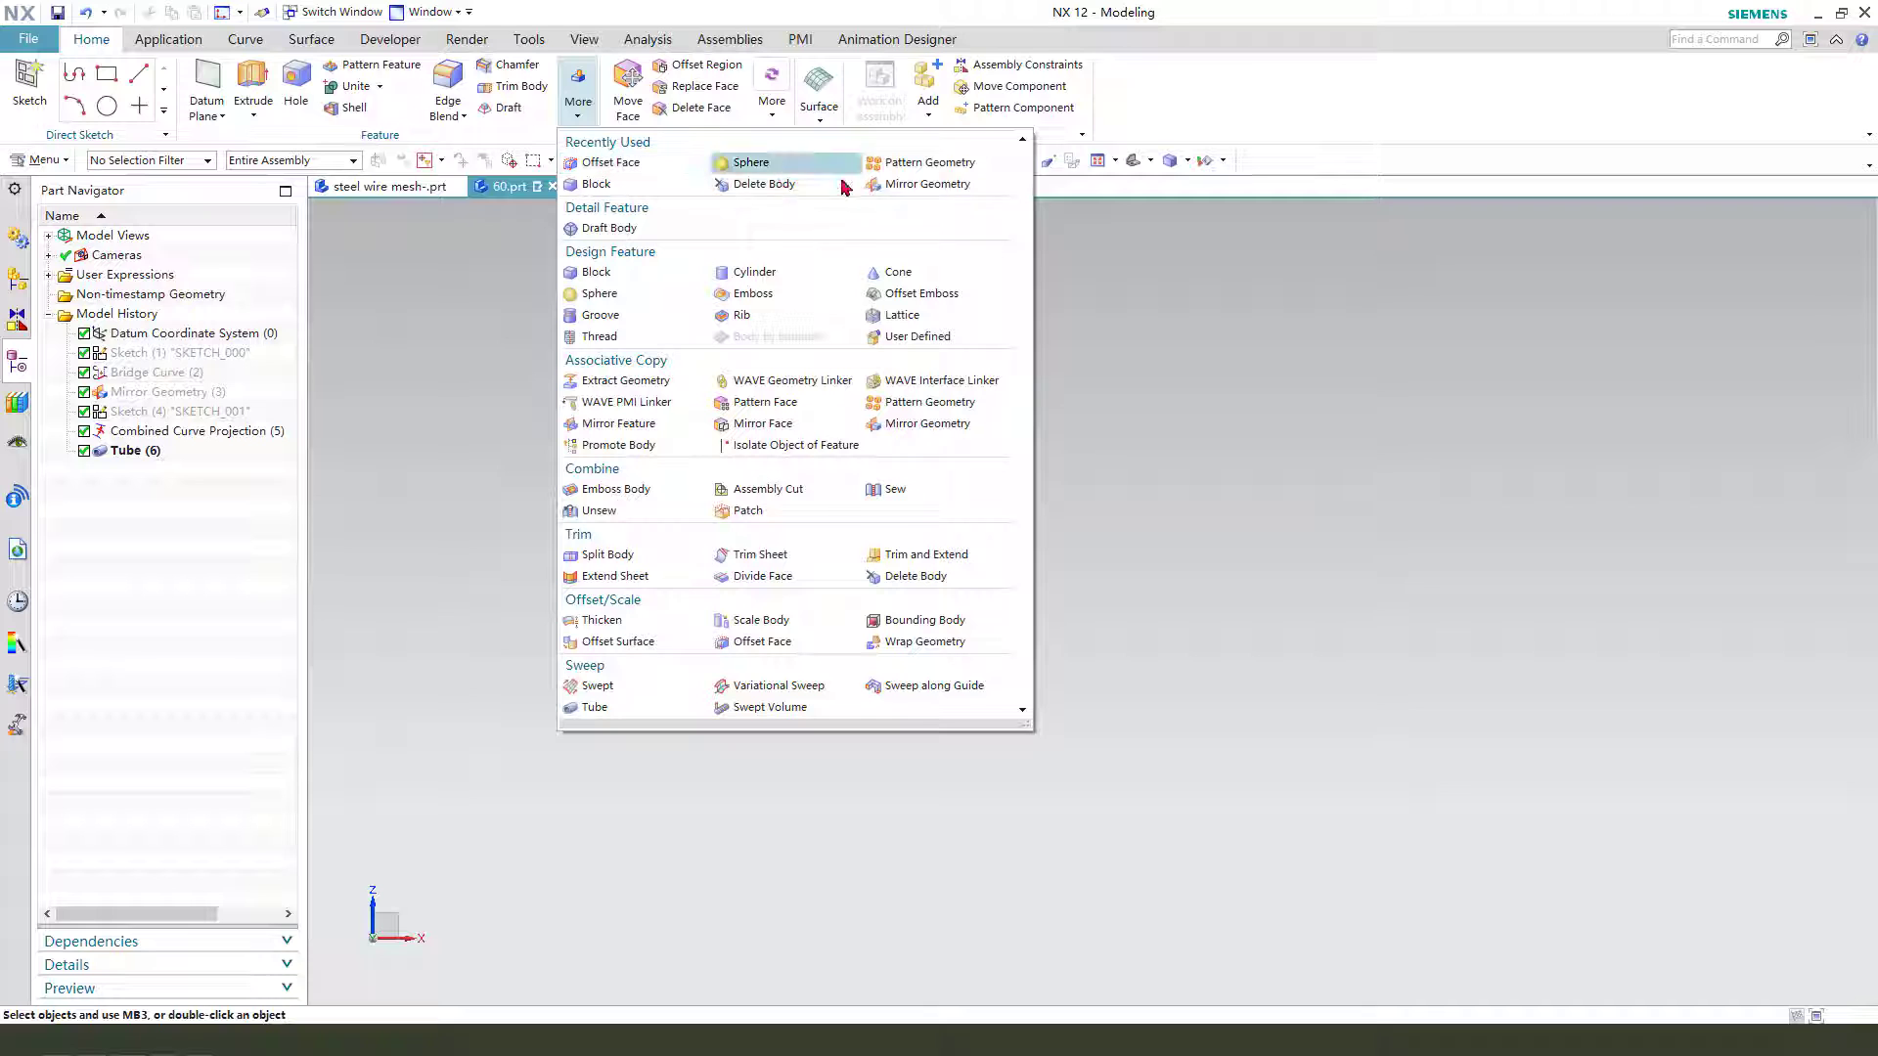
click(909, 167)
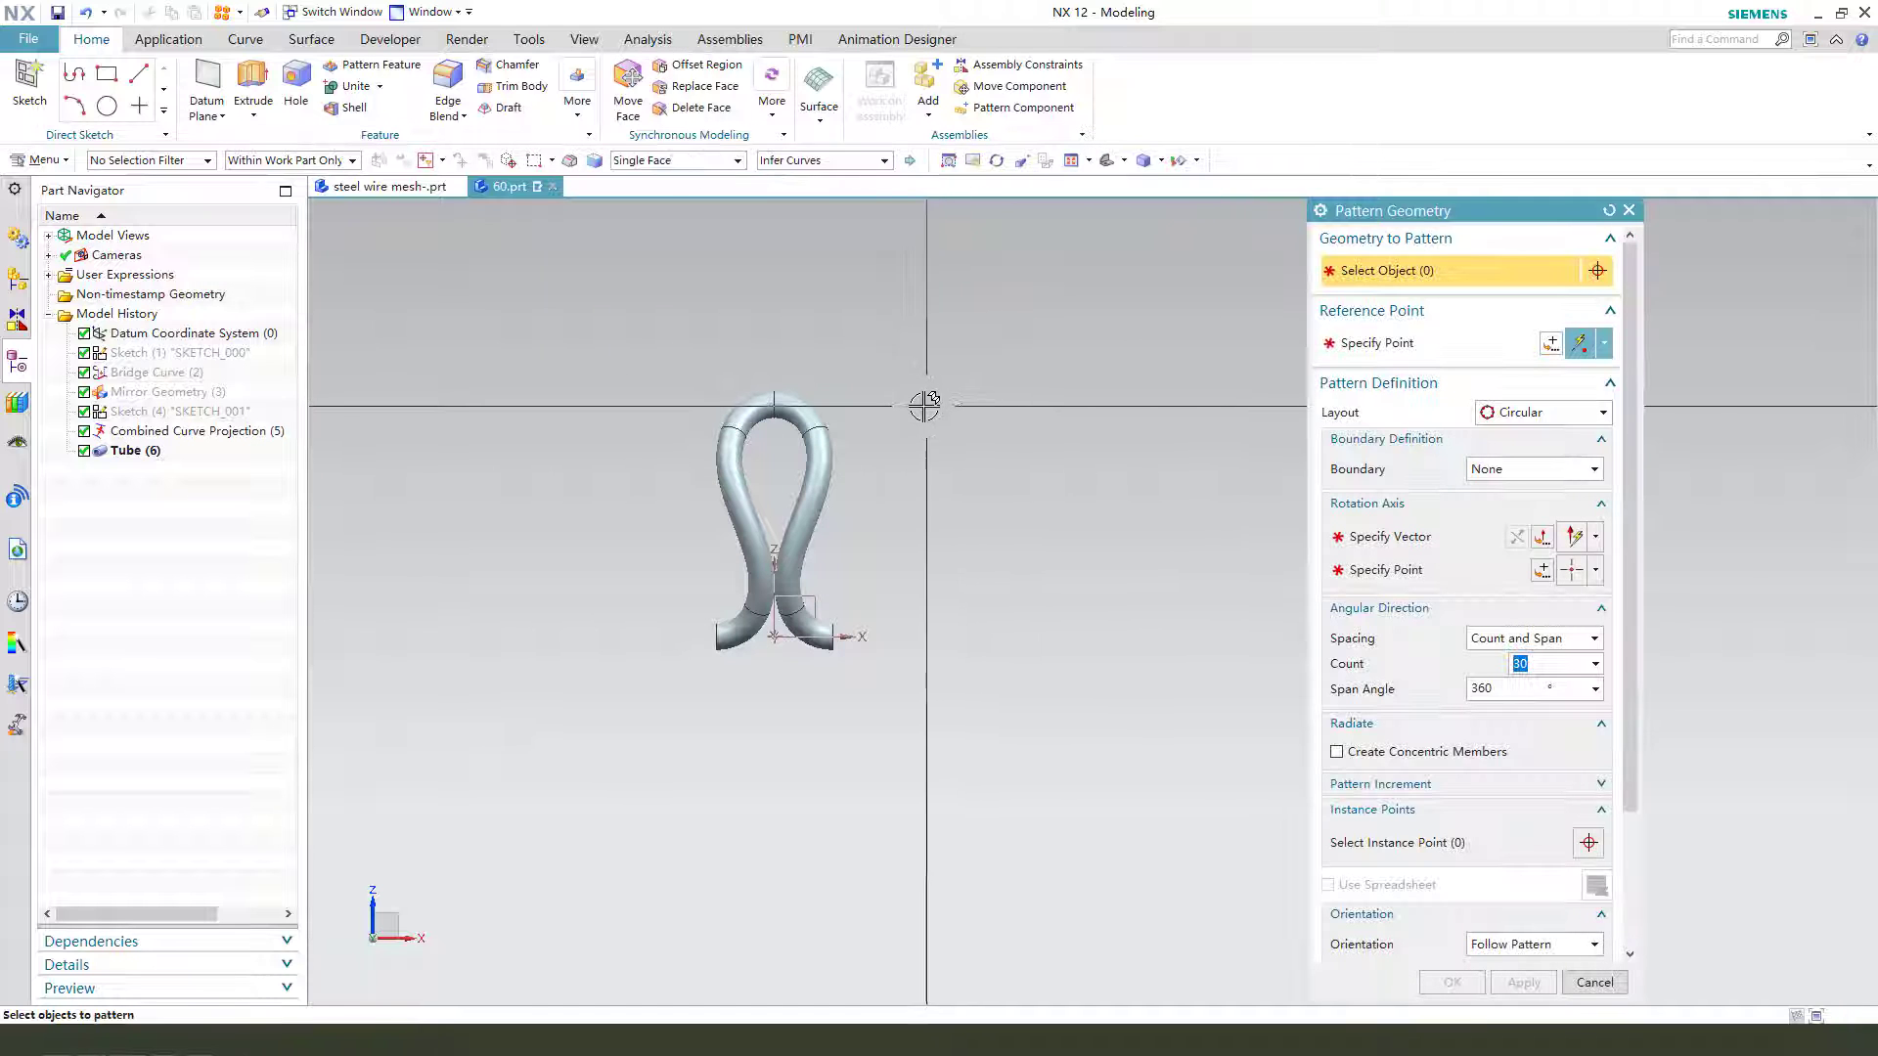
click(704, 524)
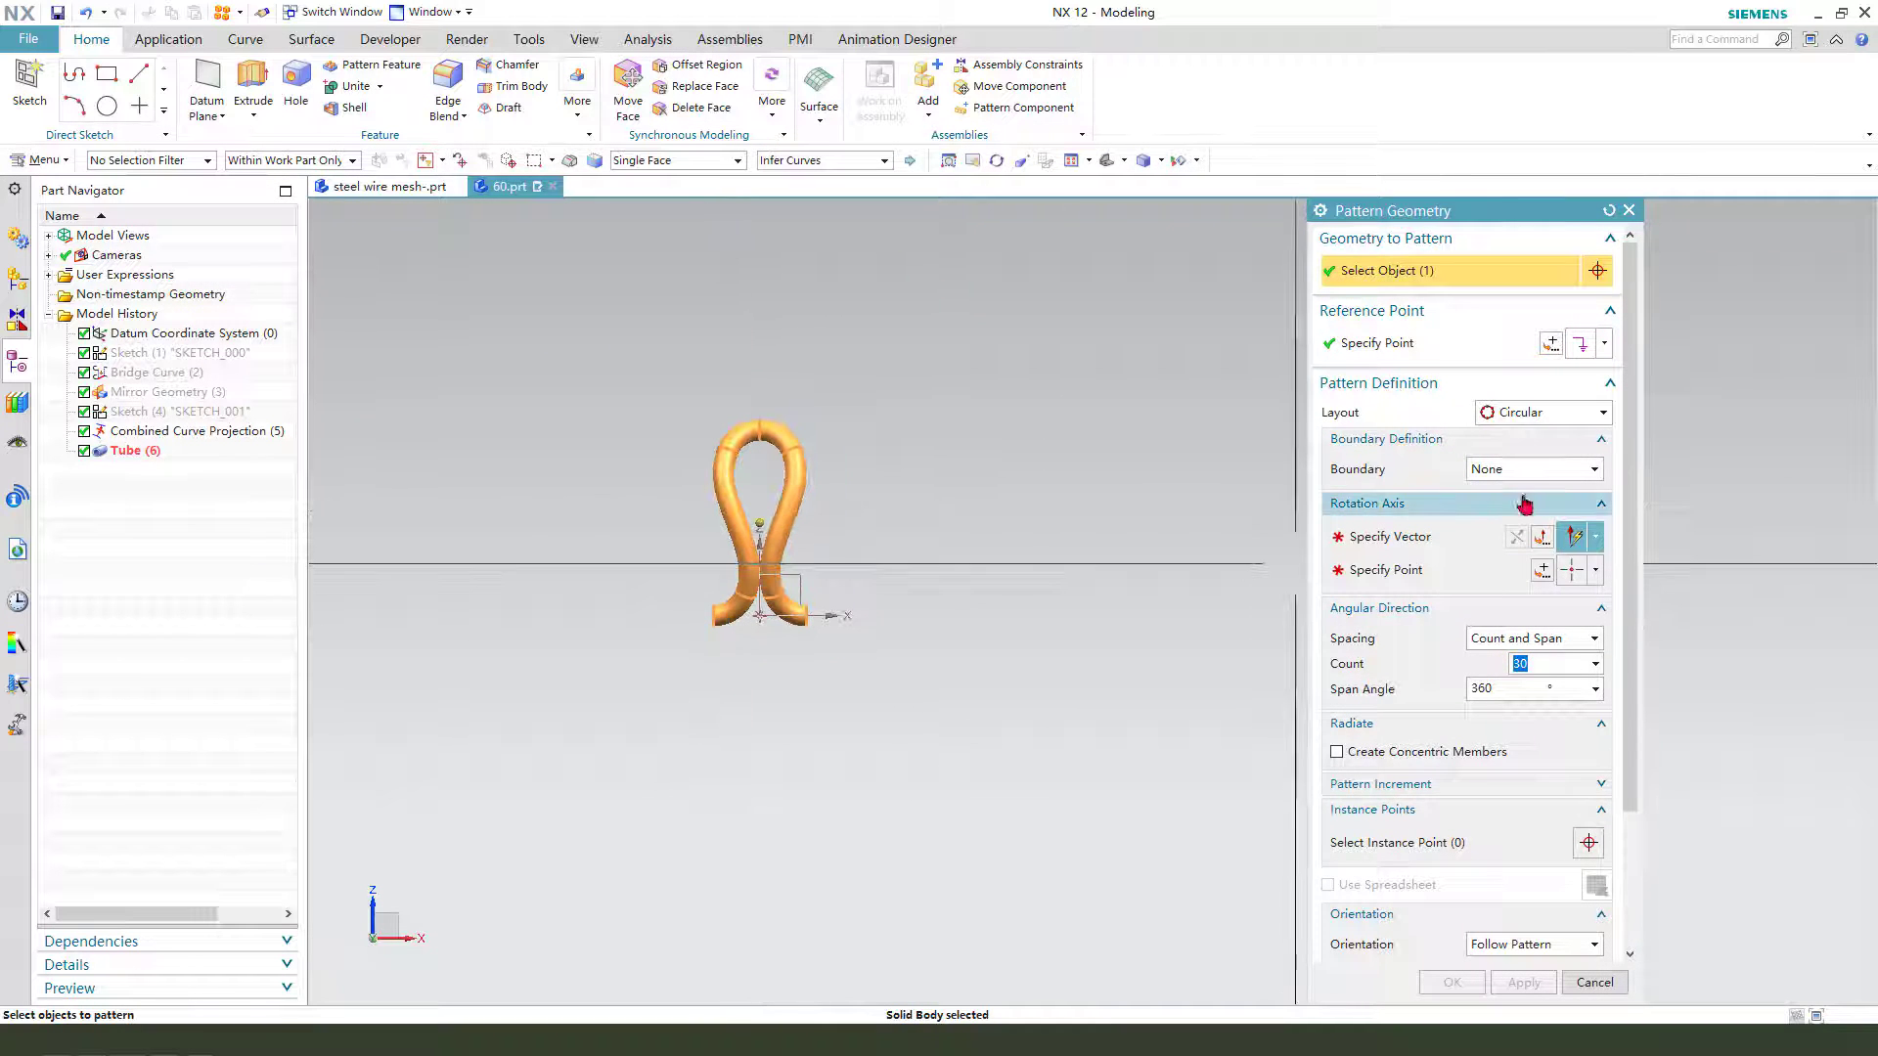
click(1525, 412)
click(1534, 453)
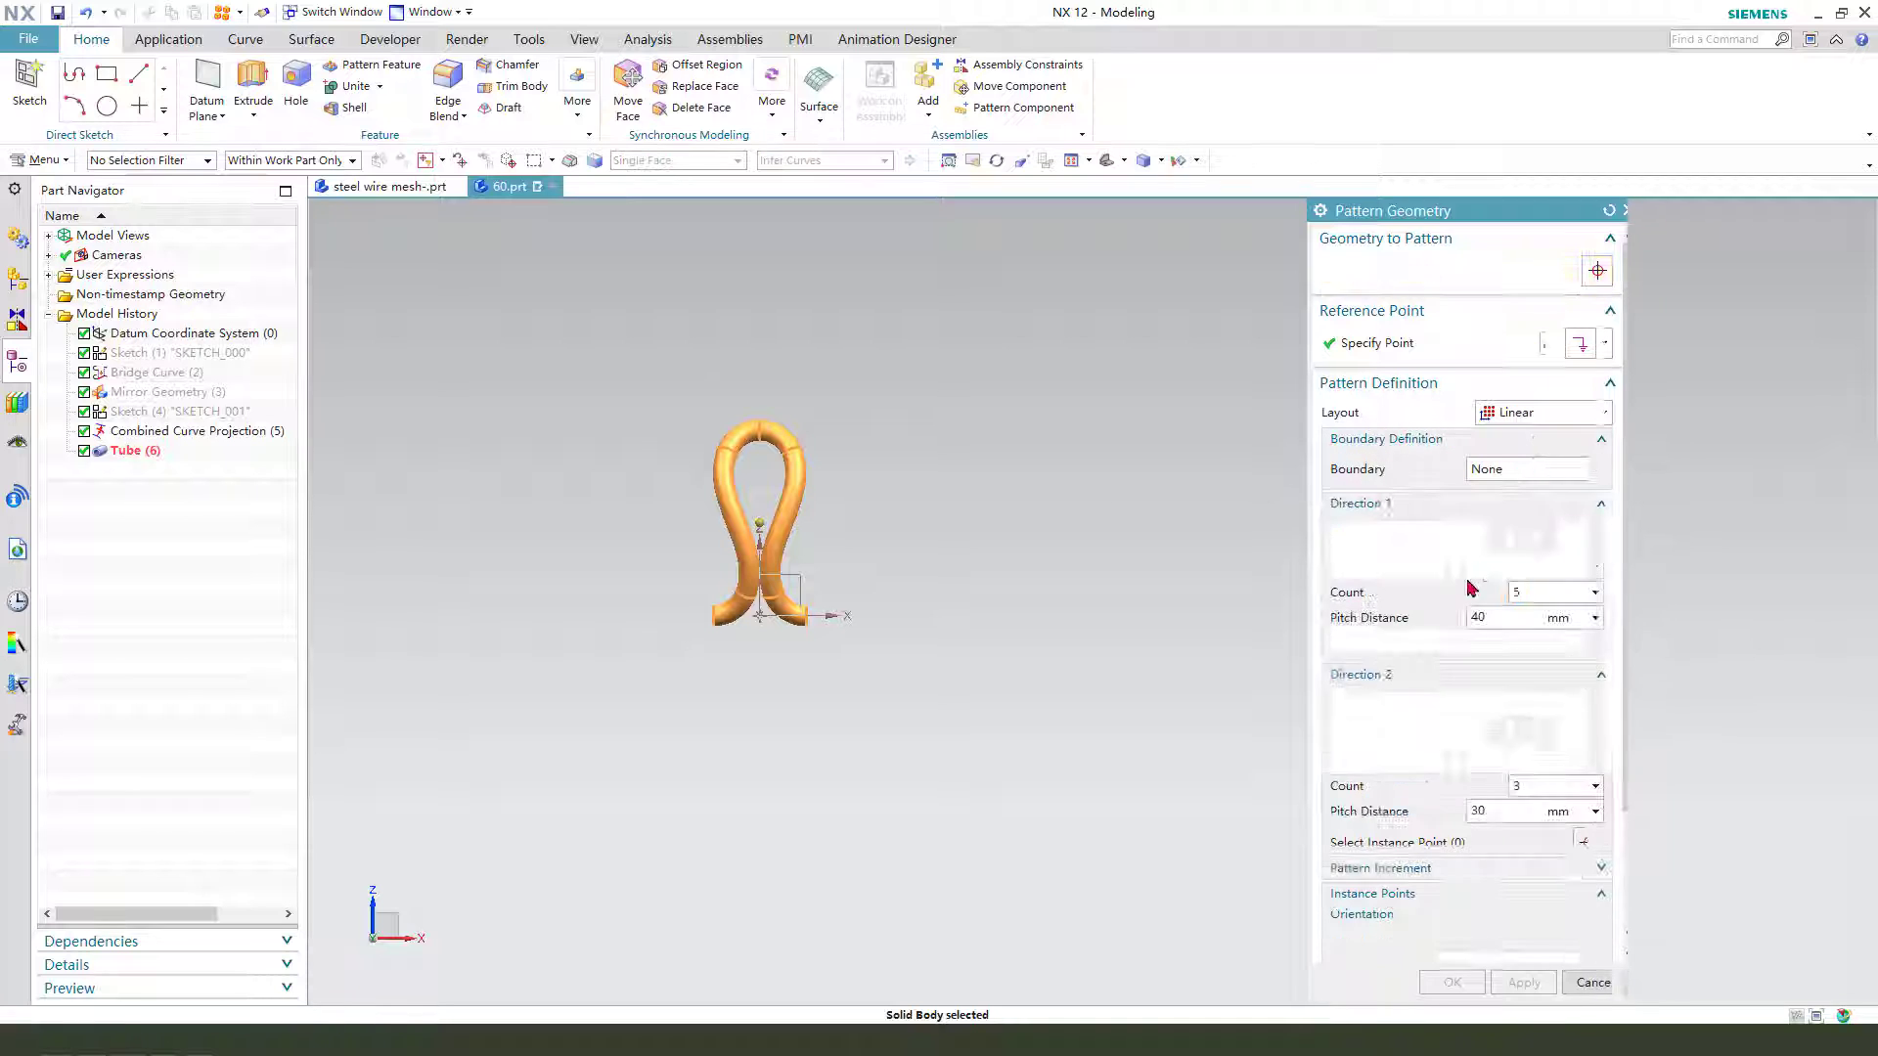
click(1142, 601)
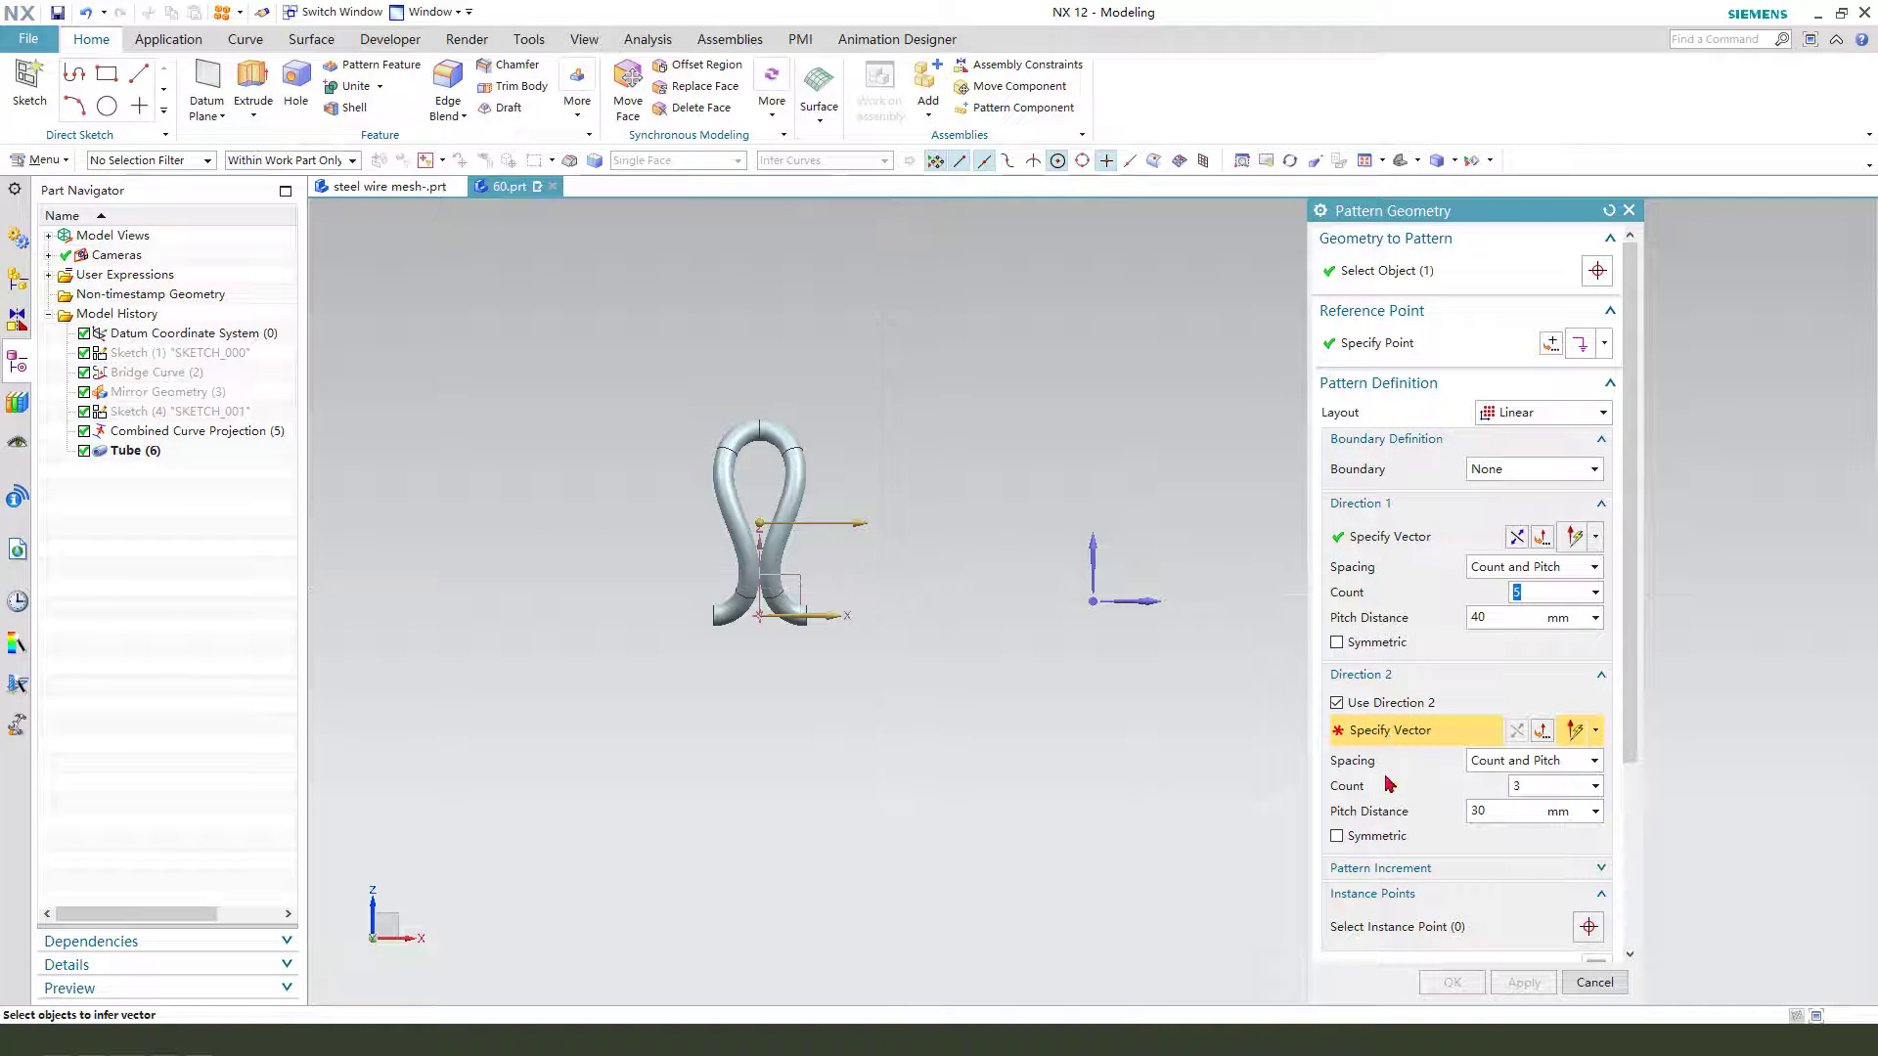
click(1092, 566)
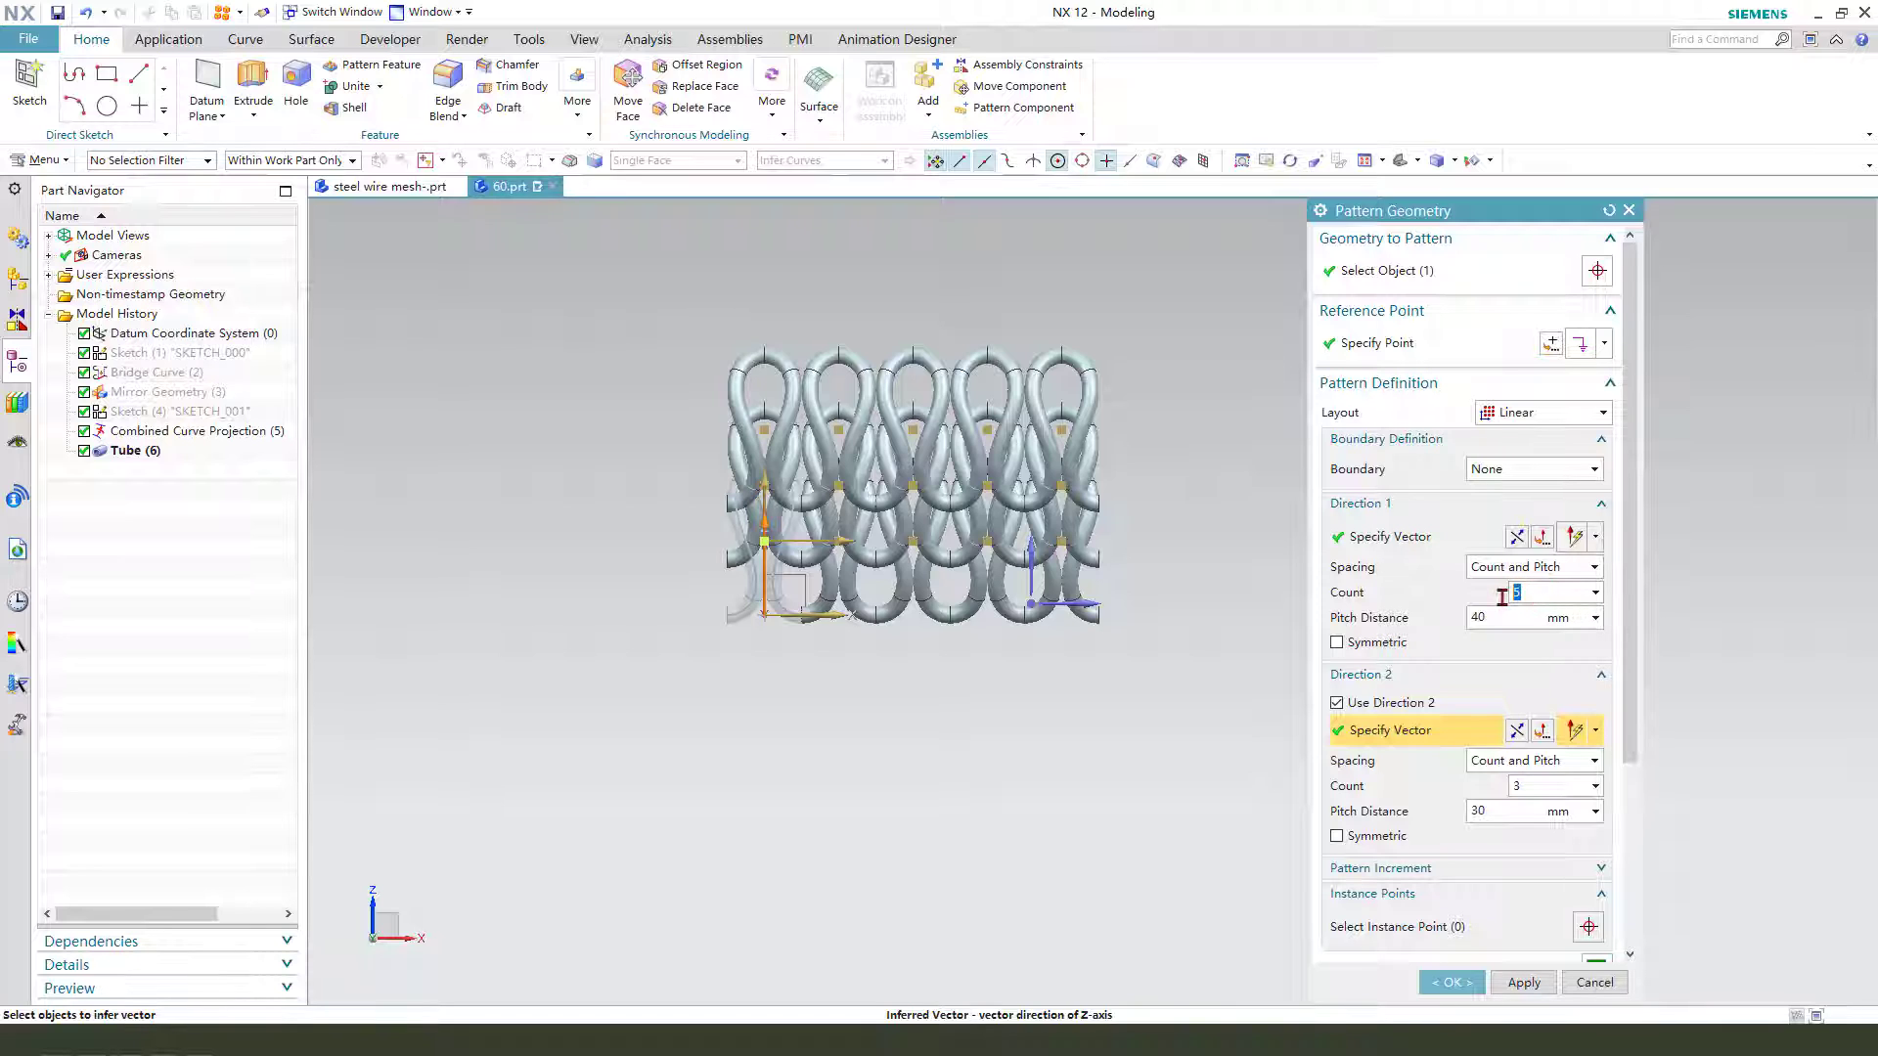
Pattern the tube with a count of 10 at 40 mm pitch in direction 1 and 6 at 30 mm pitch in direction 2
click(1512, 616)
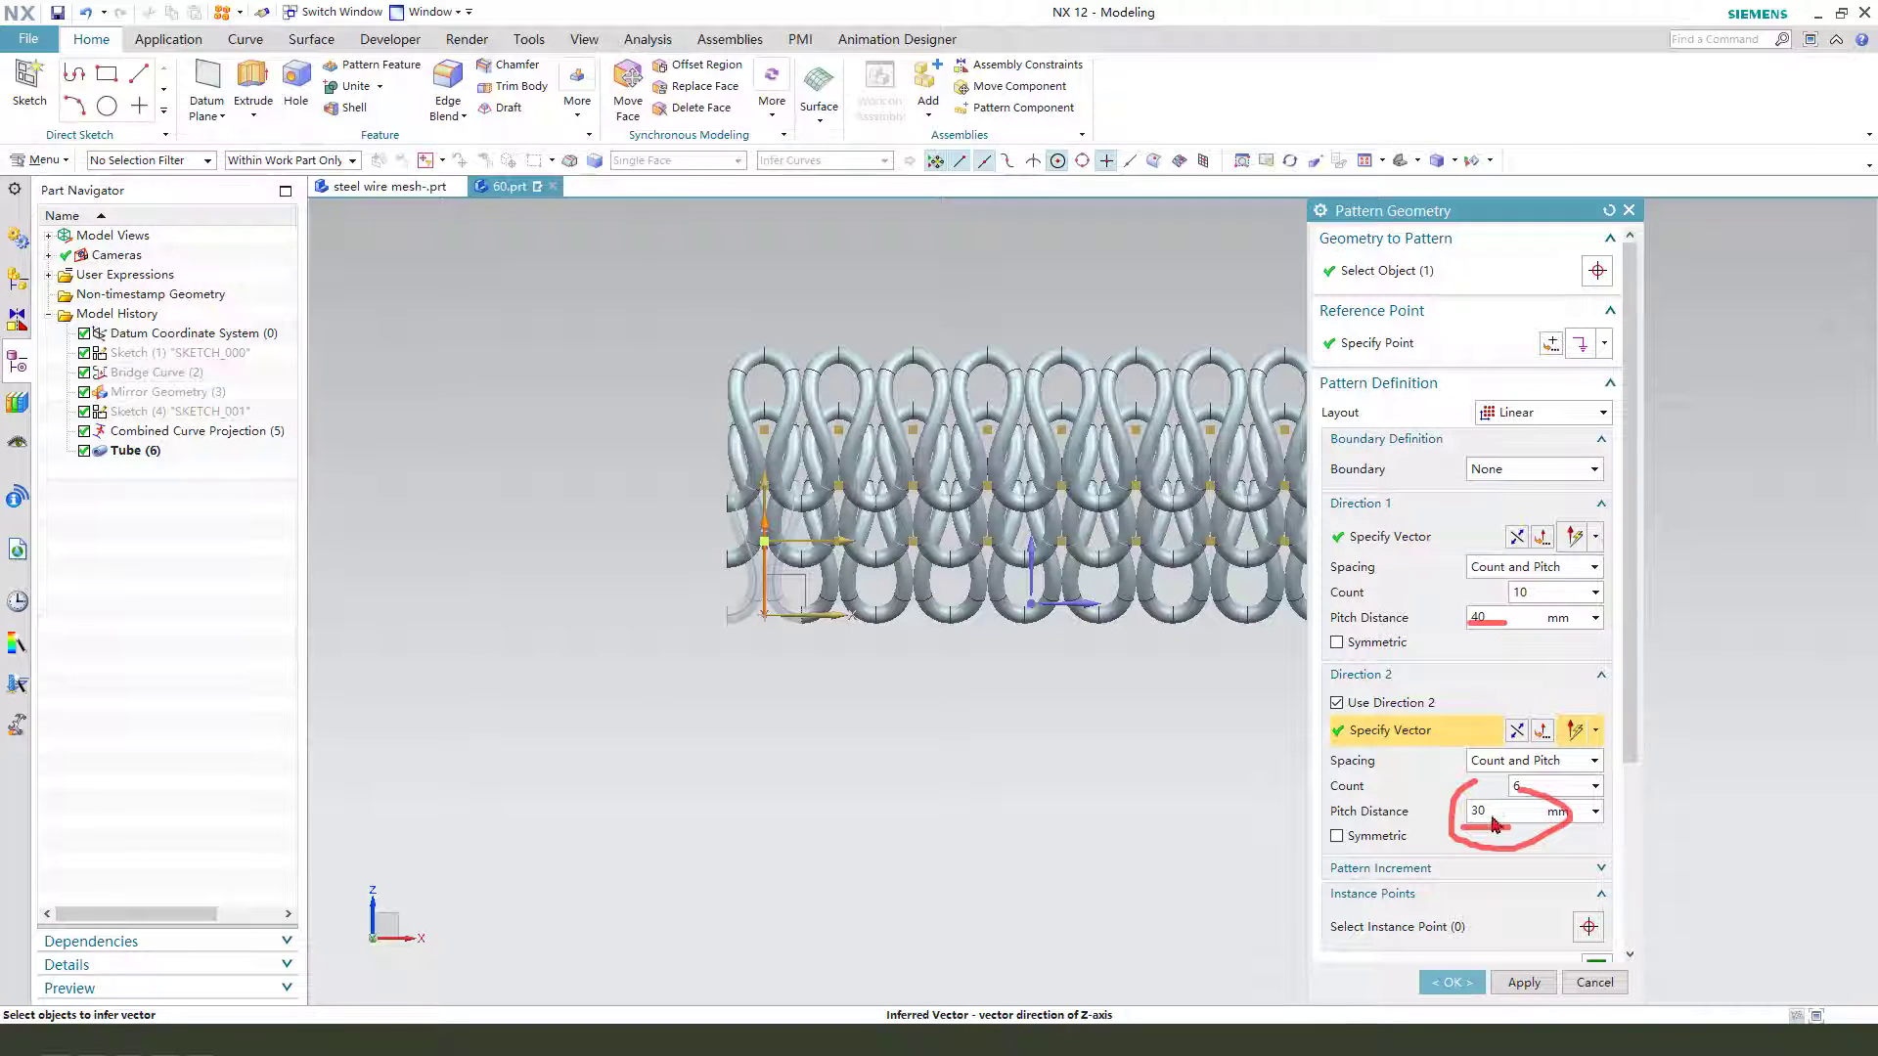
key(Escape)
scroll(709, 596, down, 3)
click(1472, 982)
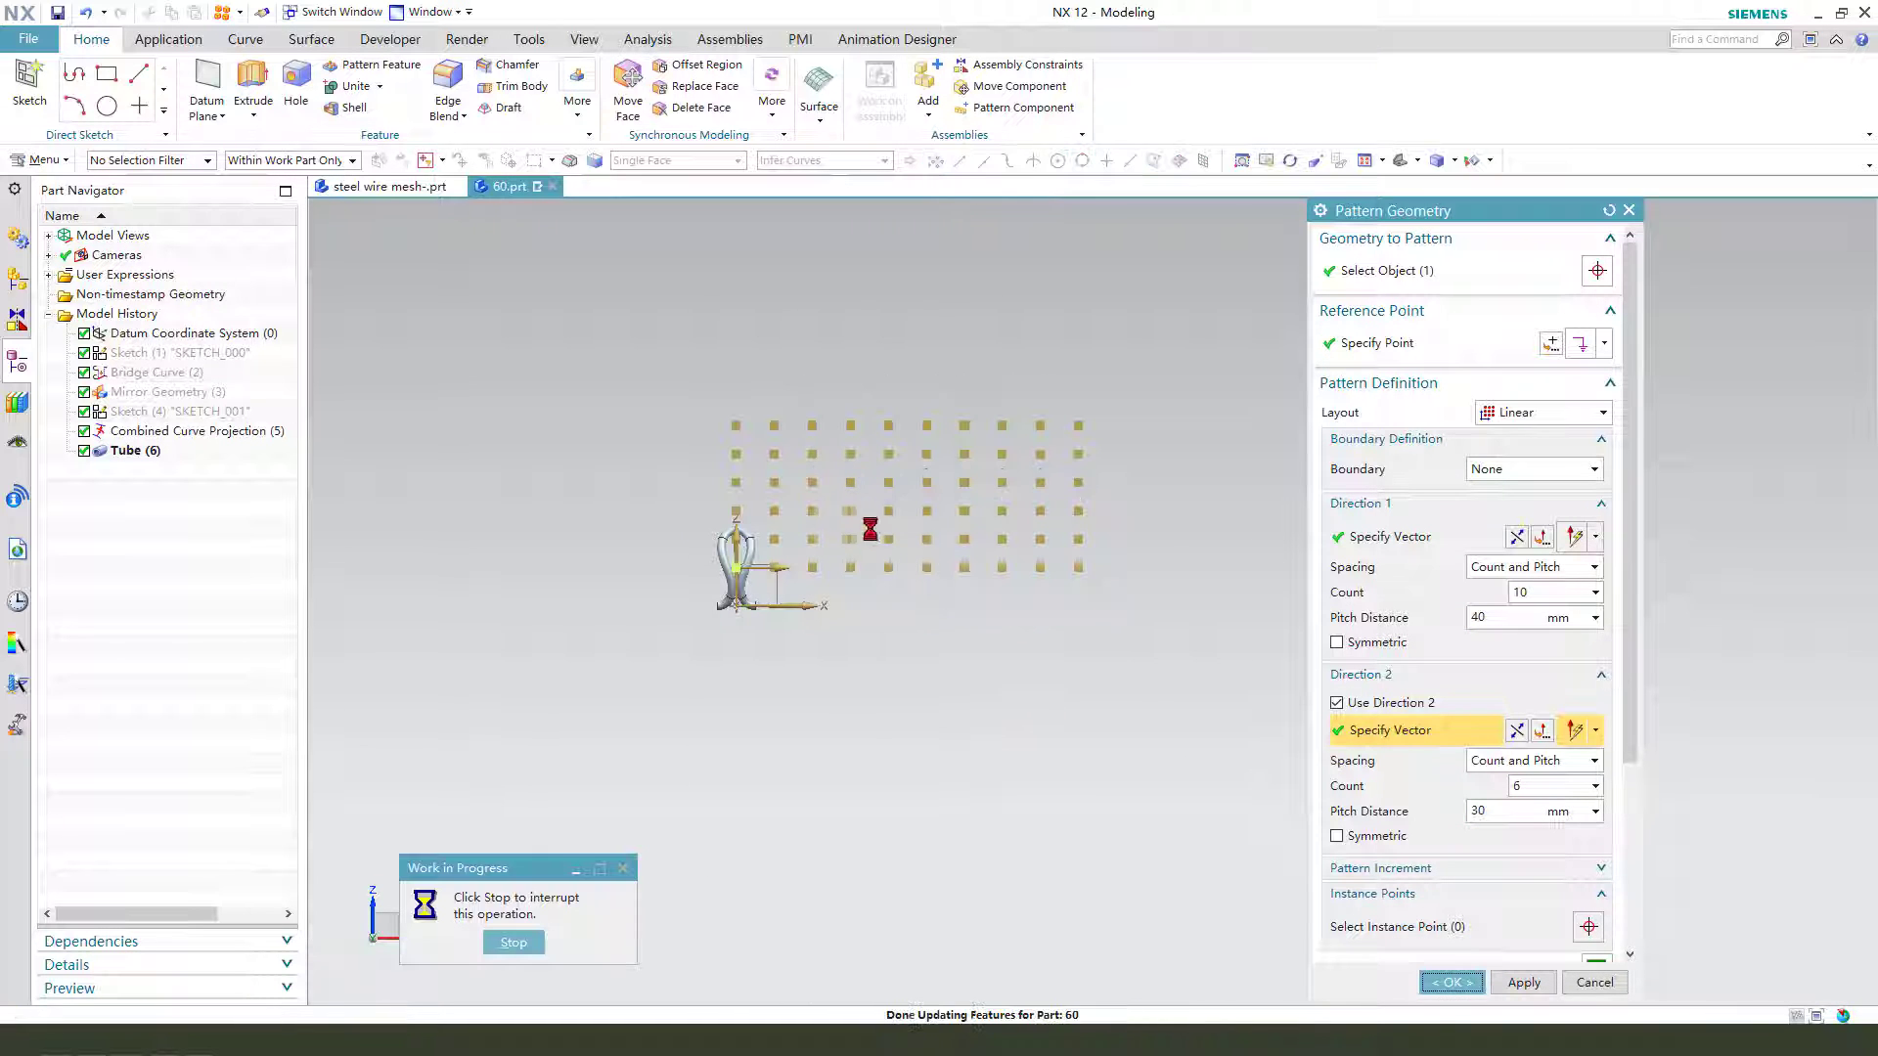